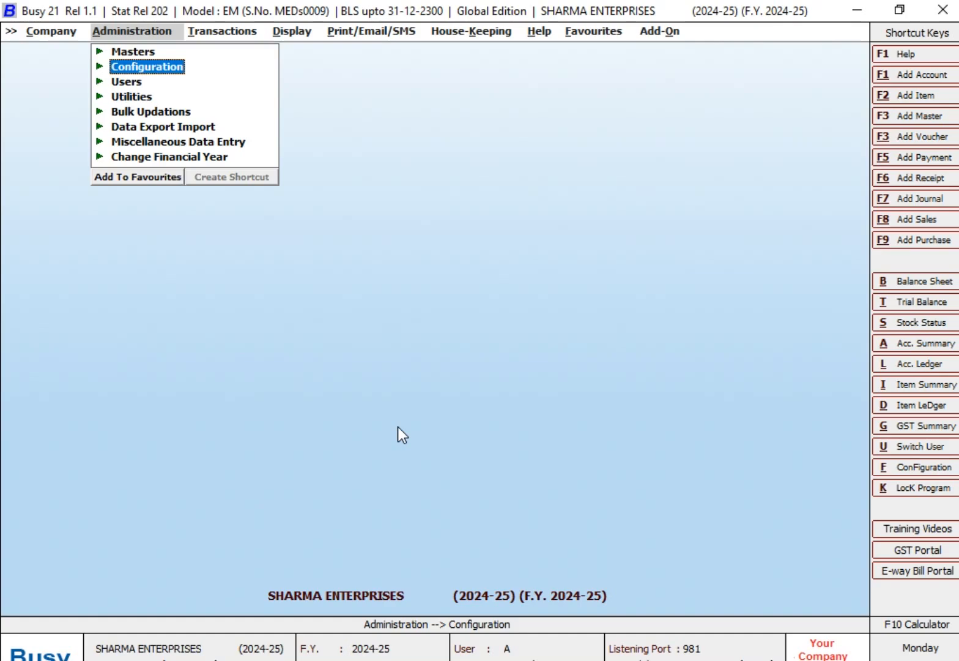
Open the bill-by-bill details configuration within the Accounts features and options.
left_click(159, 69)
left_click(159, 69)
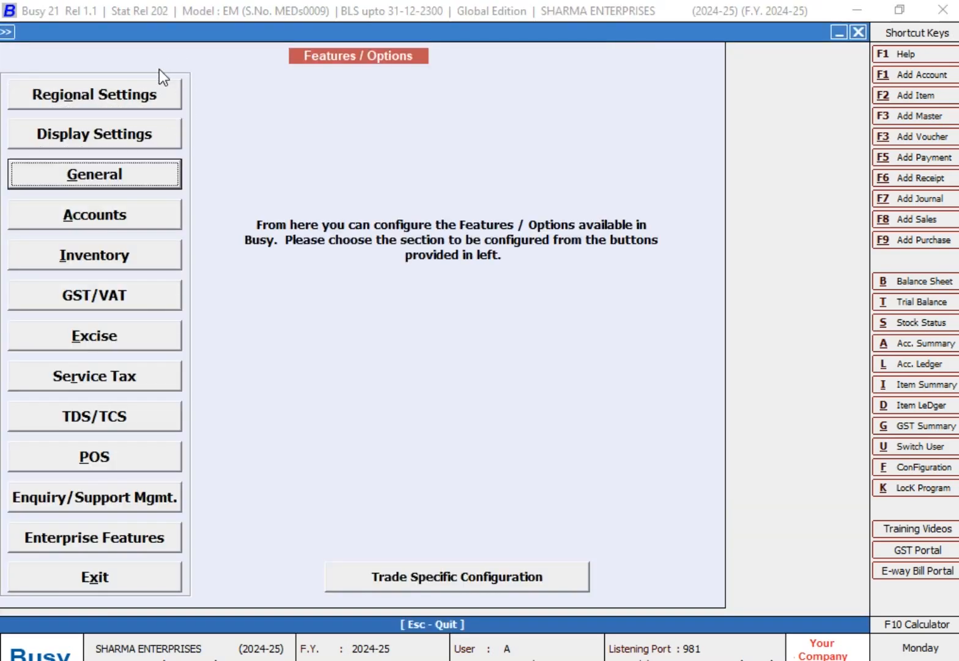
key("Return")
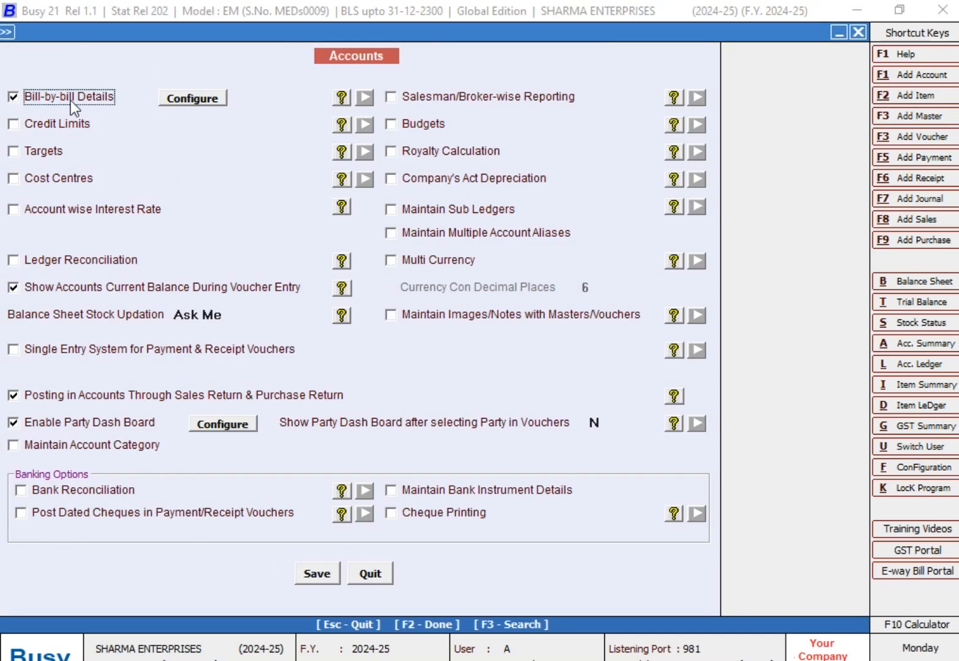
left_click(218, 102)
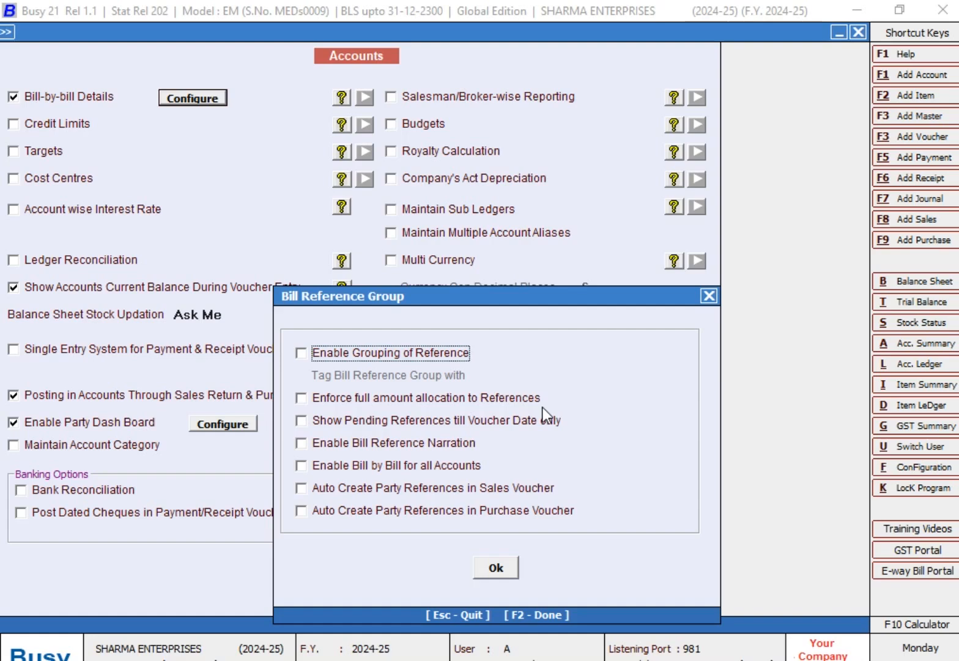
Enable full amount allocation to references, bill reference narration, and bill by bill for all accounts.
left_click(306, 401)
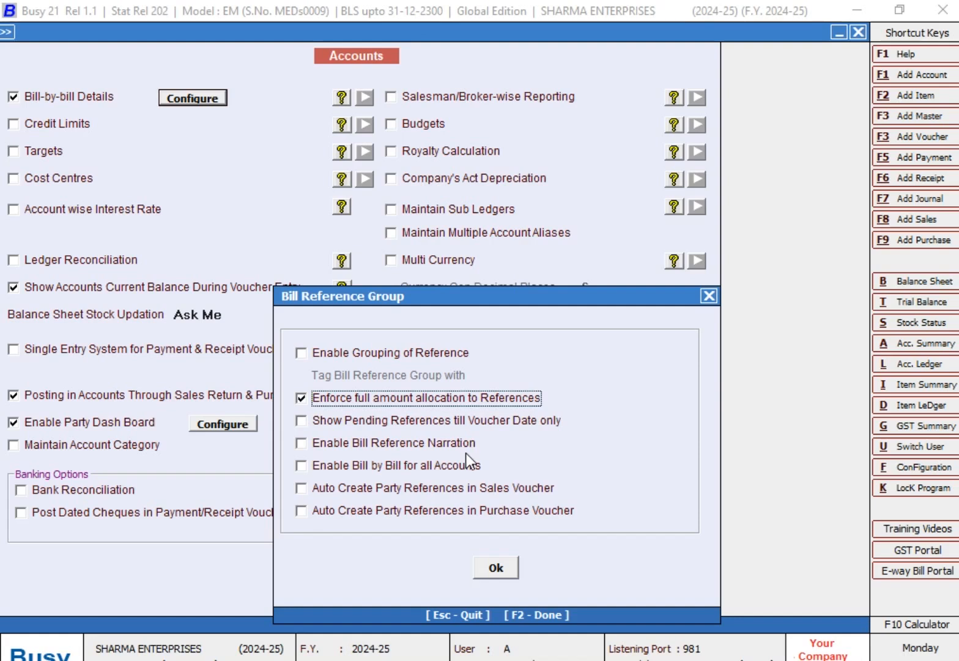
left_click(304, 442)
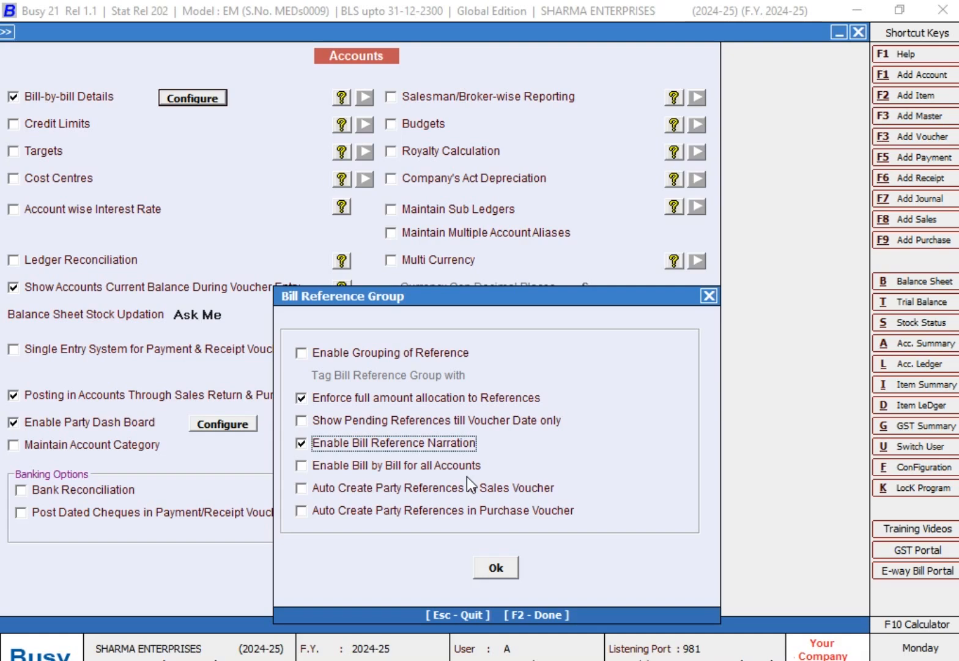
left_click(302, 464)
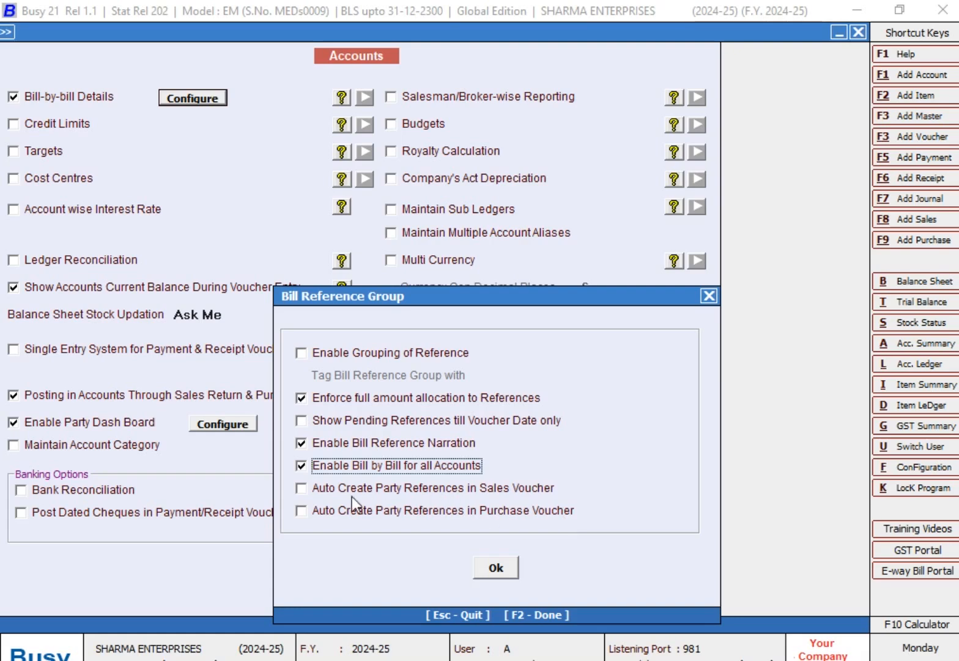
Enable automatic party references for purchase vouchers, keep them off for sales vouchers, and save the Accounts configuration.
left_click(301, 487)
left_click(300, 511)
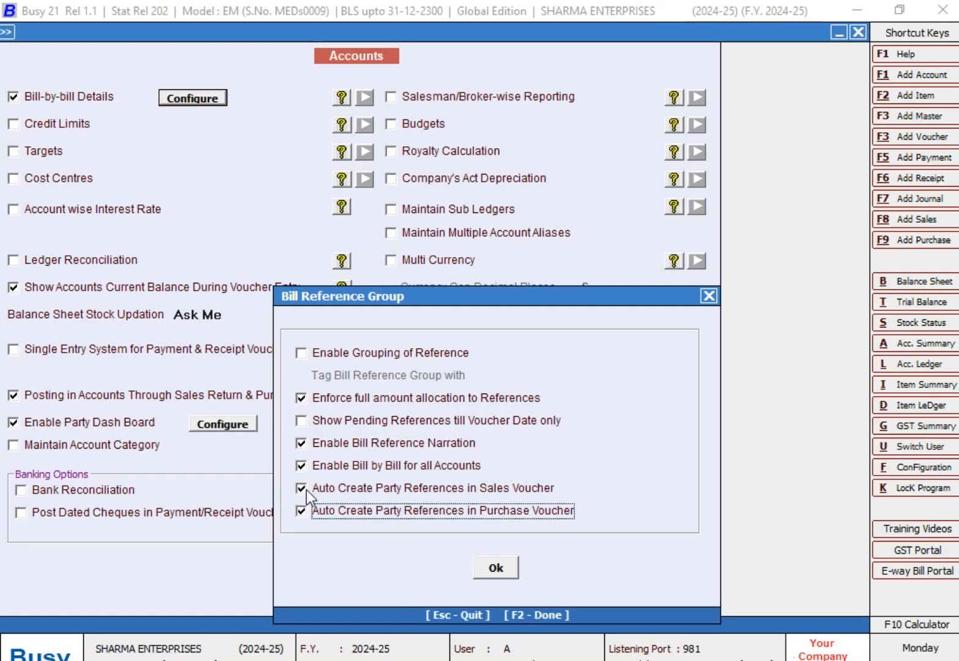
left_click(302, 489)
left_click(487, 560)
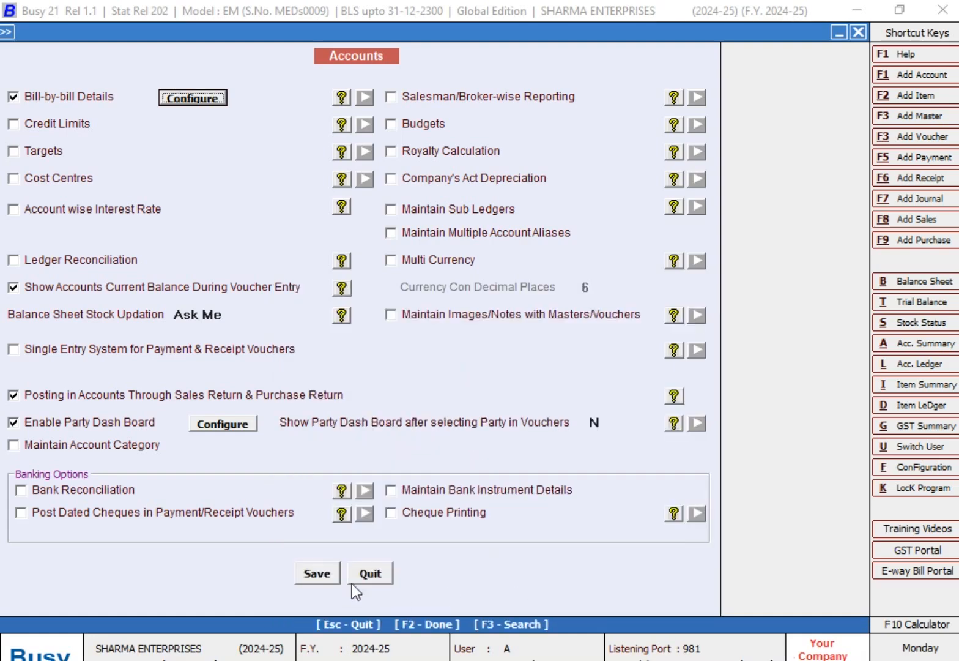
left_click(322, 578)
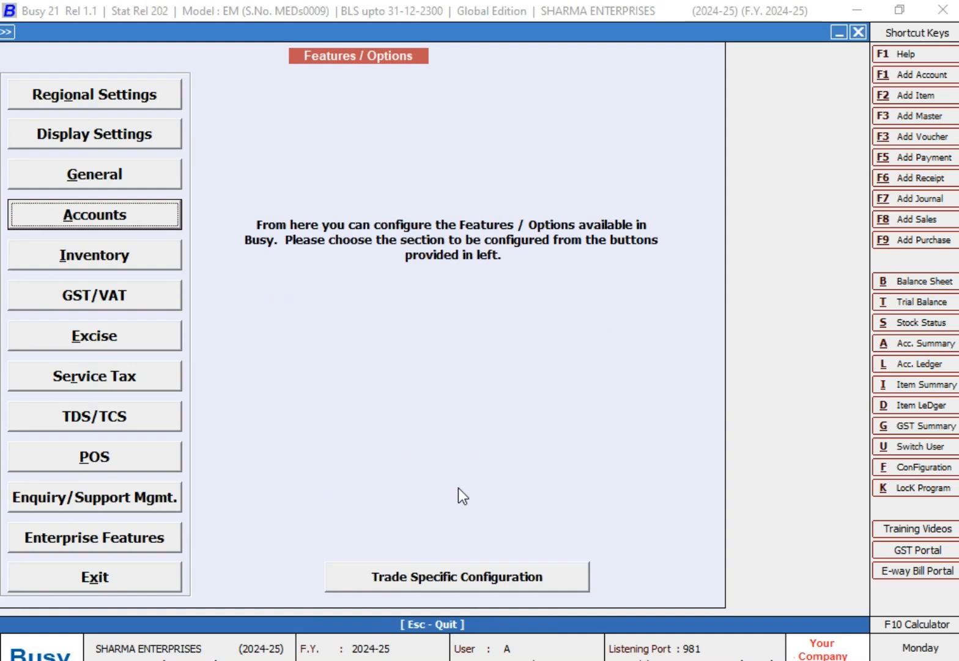
Leave the configuration and open the form for adding a new account master.
key("Escape")
key("Up")
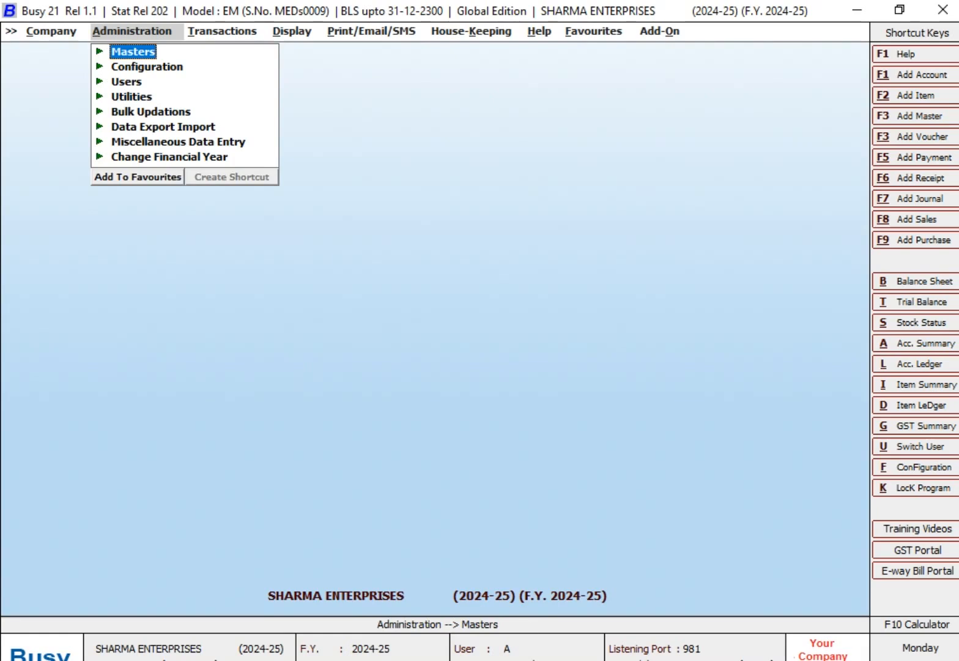
key("Return")
key("Return")
key("Escape")
key("Escape")
left_click(156, 46)
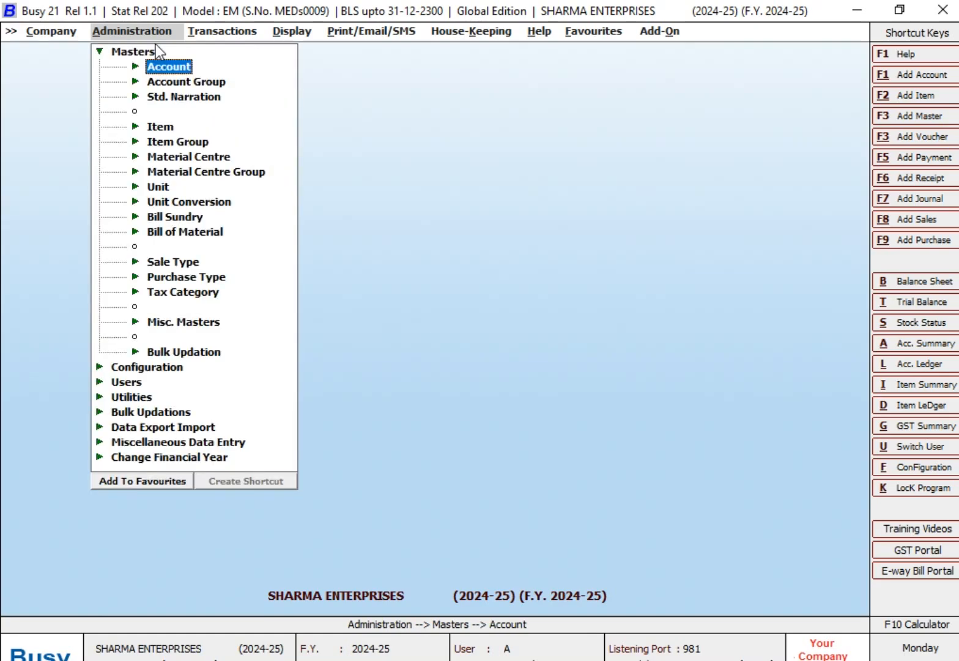
key("Return")
key("Return")
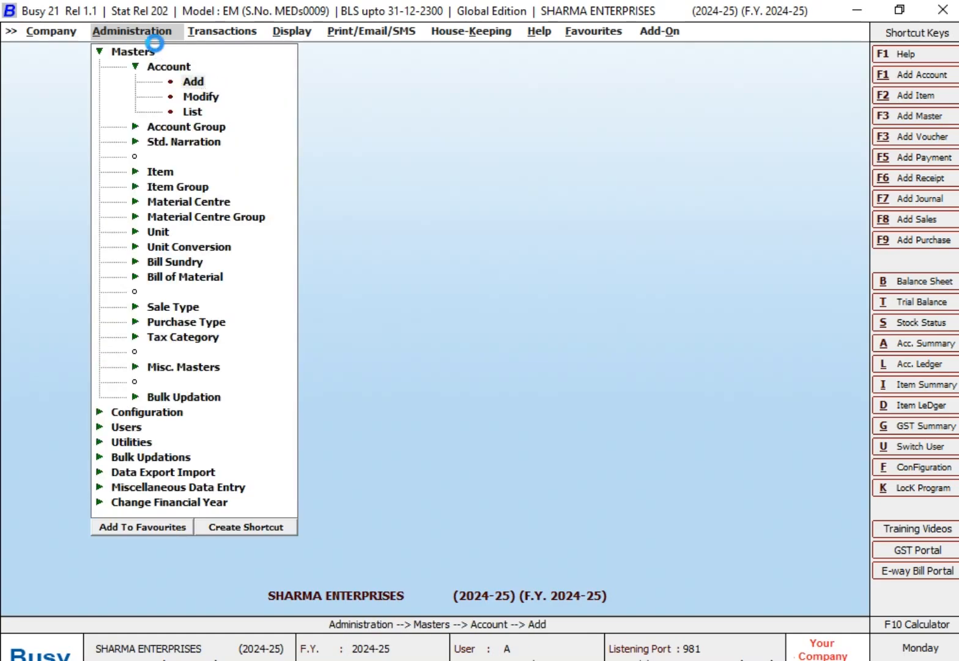
Name the account MR A (SALES PARTY) and assign it to the Sundry Debtors group.
type("MR")
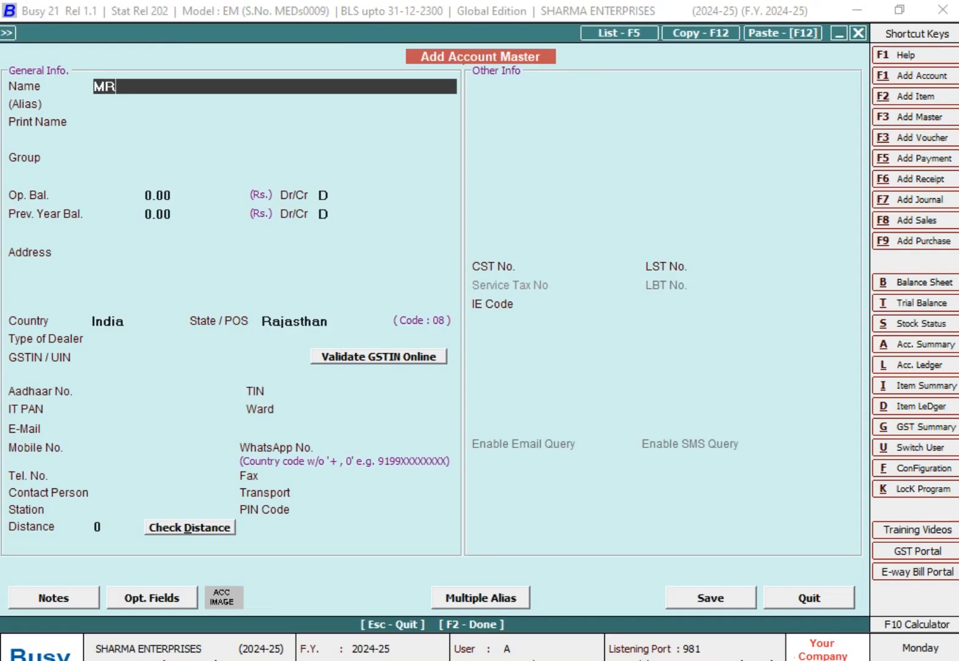
type(" A (SALES P")
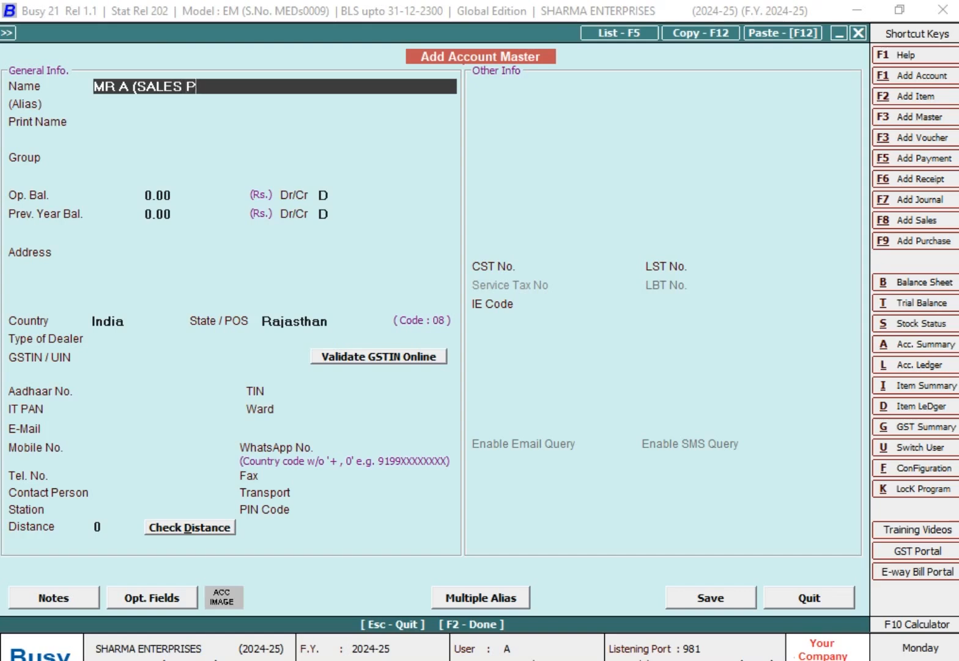
type("ARTY)")
key("BackSpace")
type(")")
key("Return")
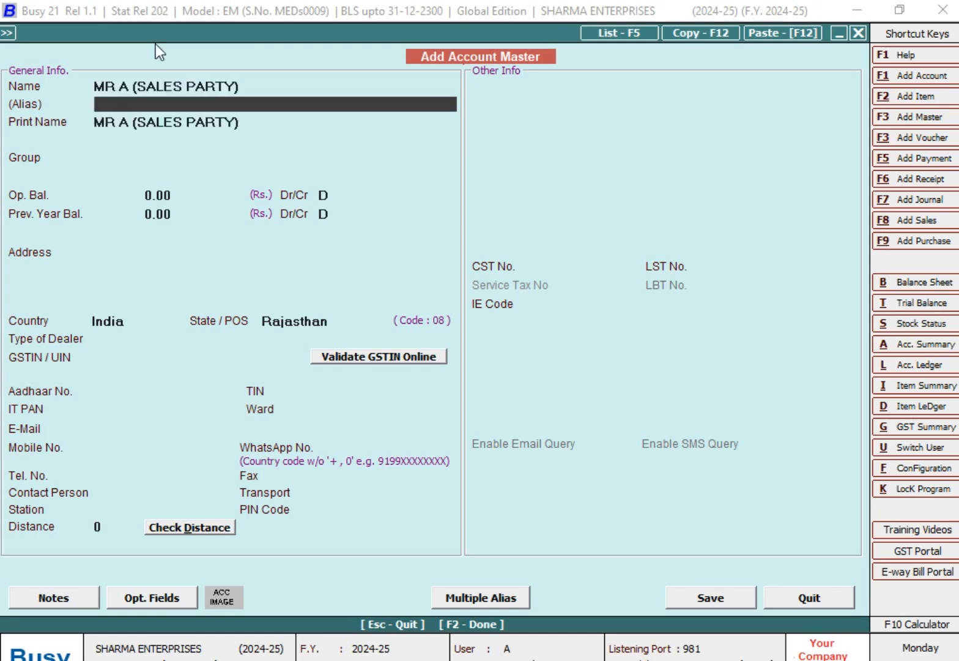
key("Return")
type("un")
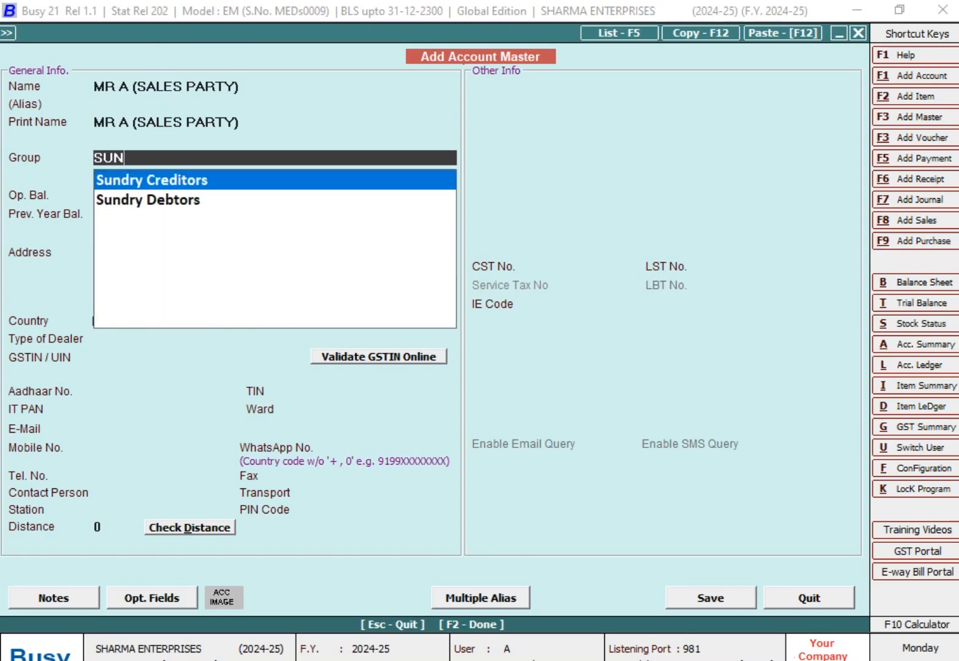
key("Down")
key("Return")
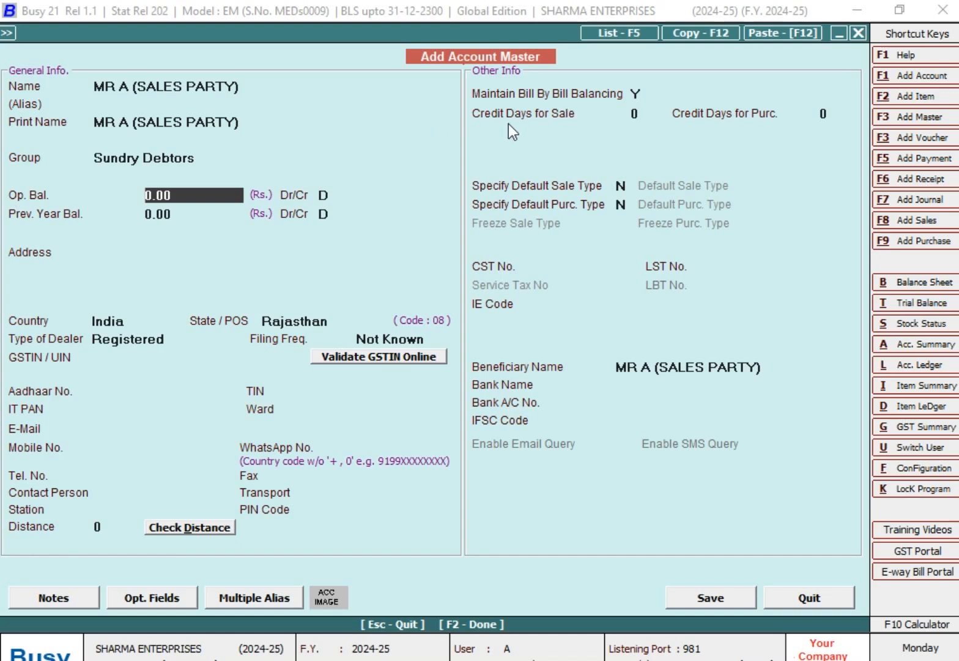
Set the account's credit days for sale to 10, save the account and leave the account form.
left_click(634, 116)
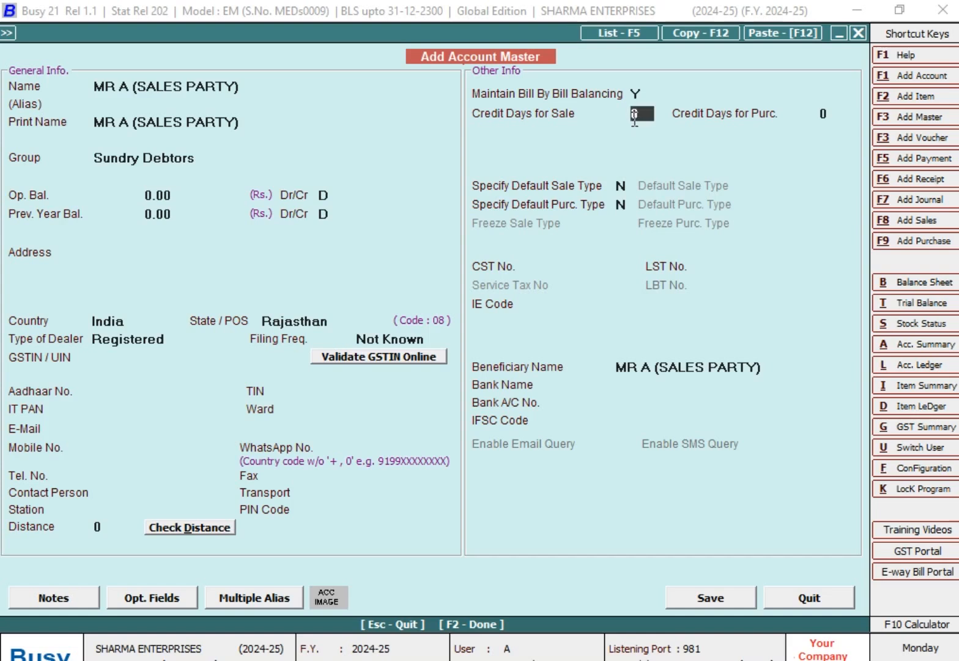
type("100")
key("BackSpace")
left_click(730, 593)
left_click(537, 390)
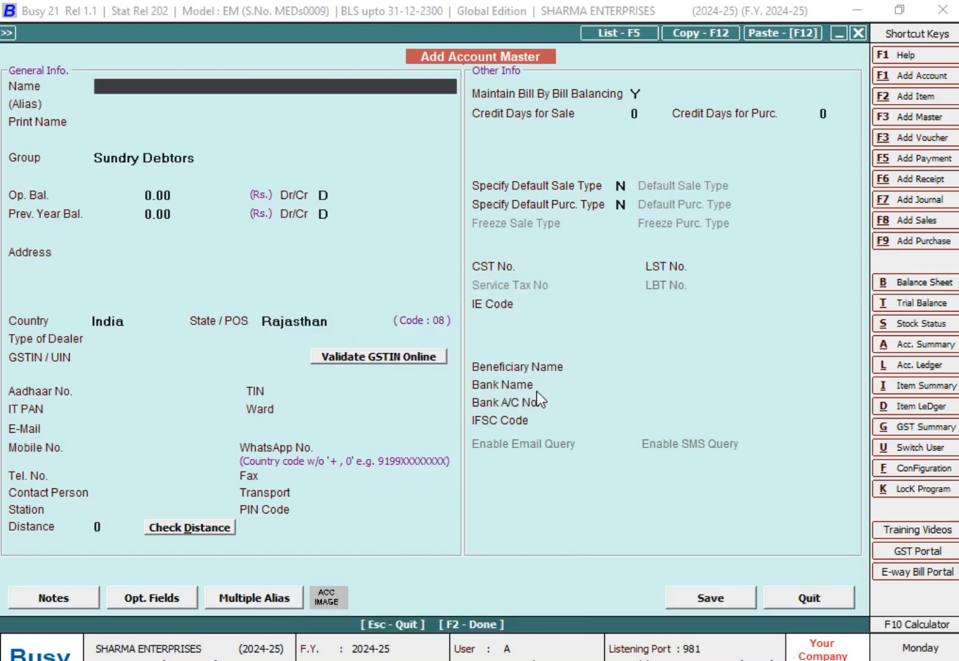
key("Escape")
key("Escape")
key("Escape")
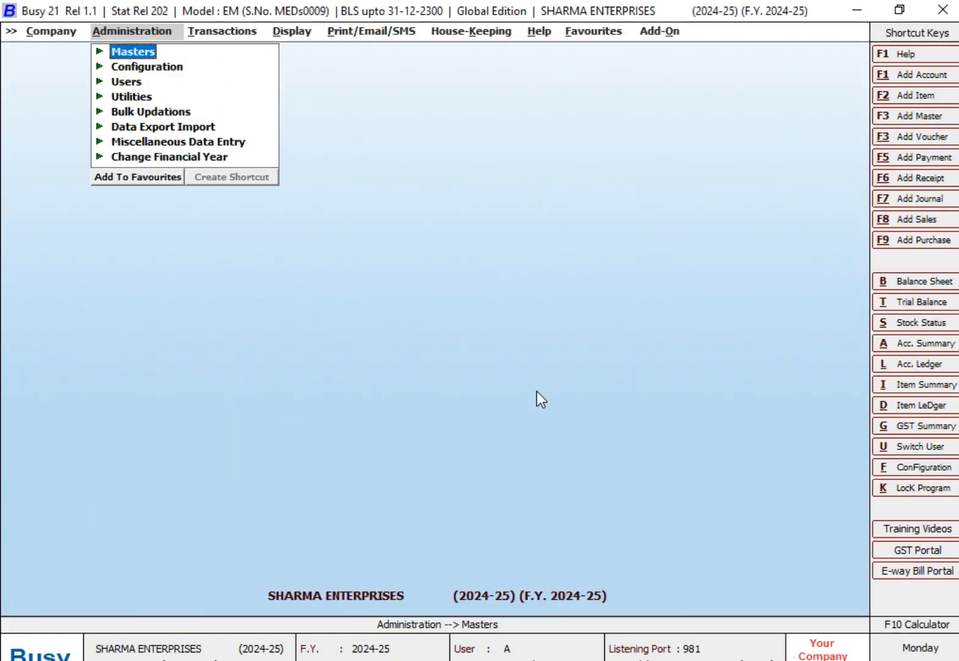
Start a new sales voucher dated 15-04-2024 with voucher number 93.
key("Right")
key("Return")
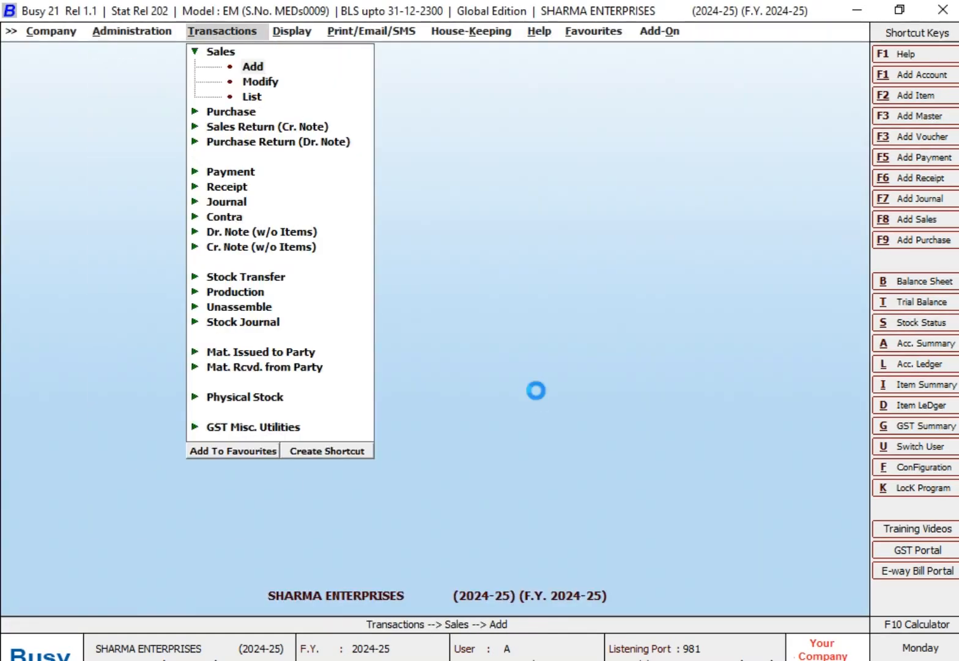
key("Return")
type("15-4")
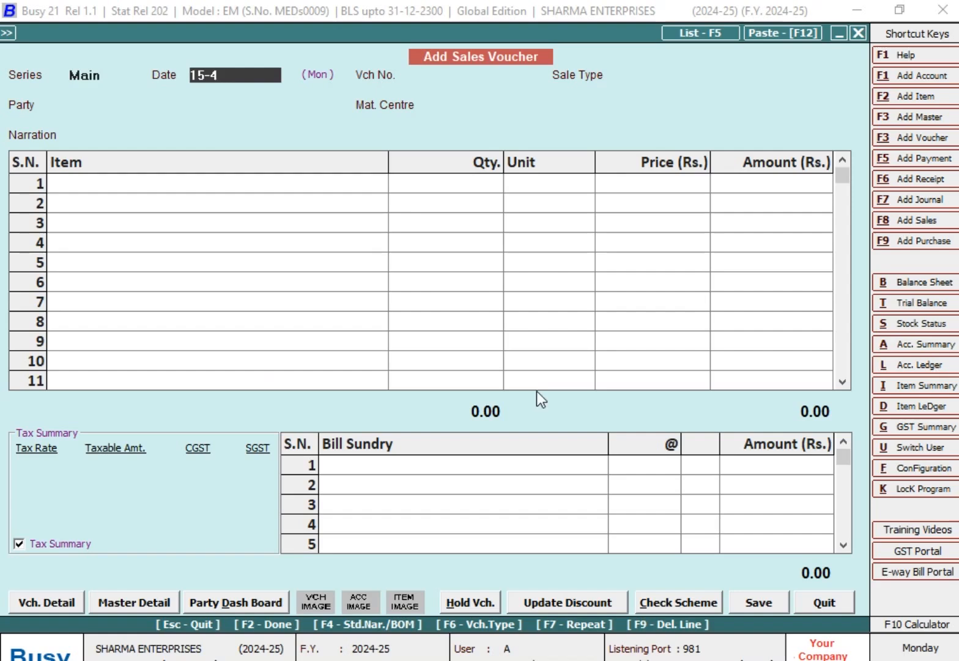
key("Return")
type("93")
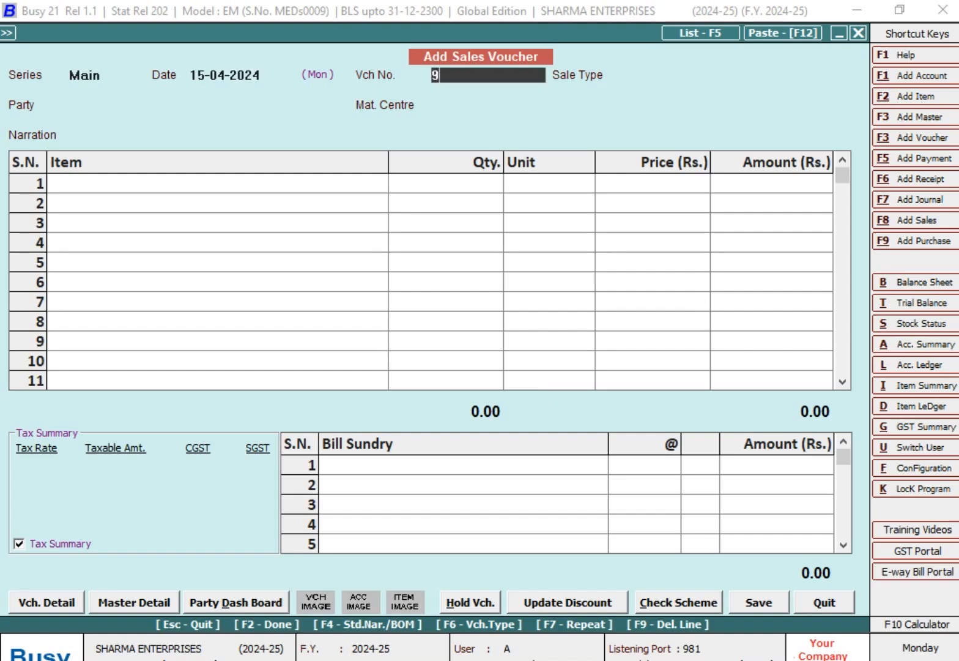
key("Return")
Set the sale type to L/GST-MultiRate and the party to MR A (SALES PARTY), using the Main Store material centre.
type("L")
key("Down")
key("Down")
key("Down")
key("Down")
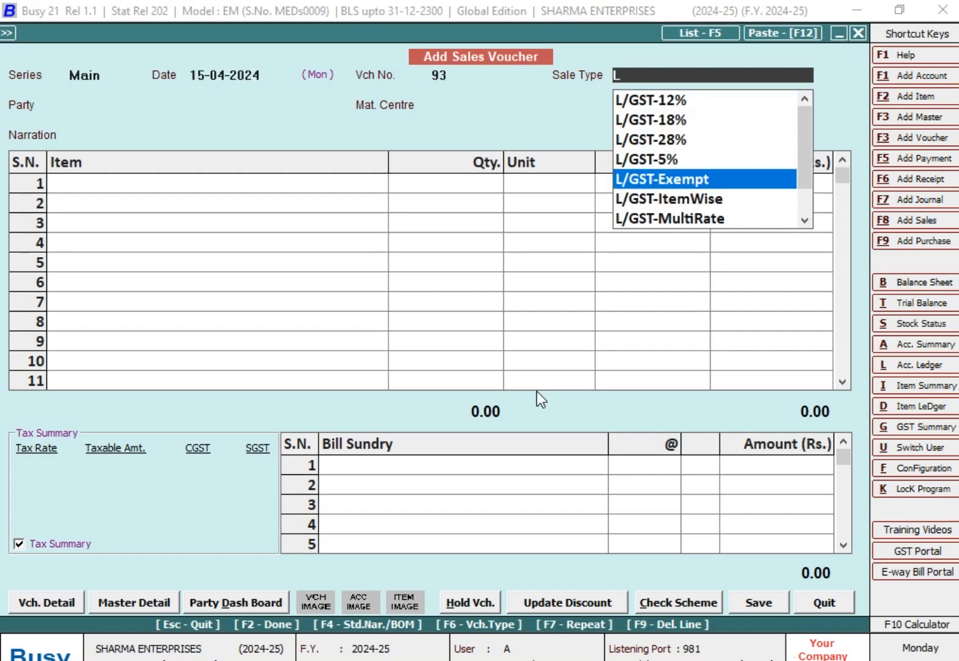
key("Down")
key("Down")
key("Return")
type("MR")
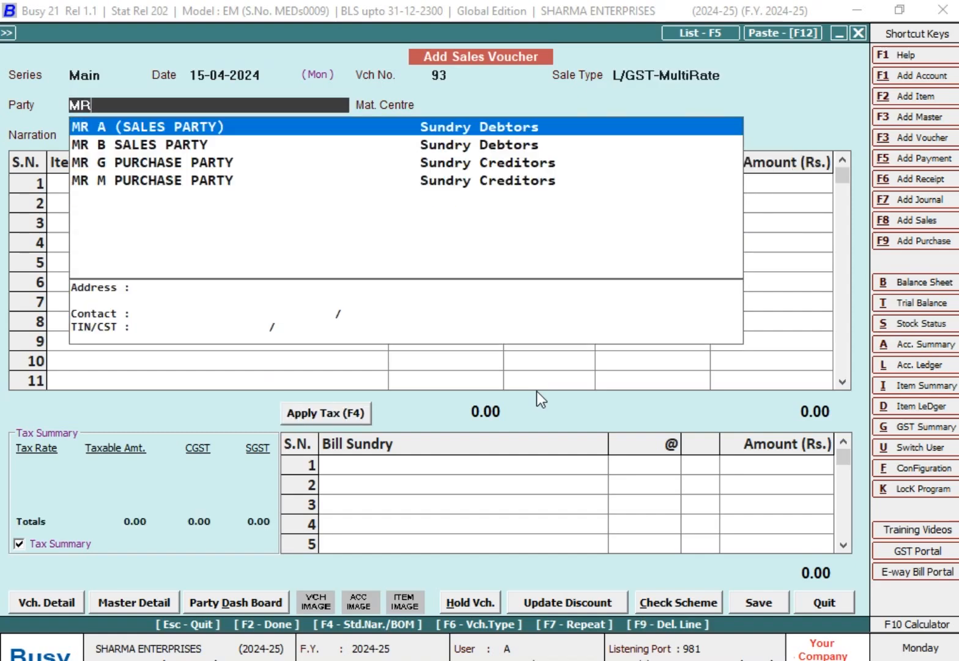
key("Return")
key("Return")
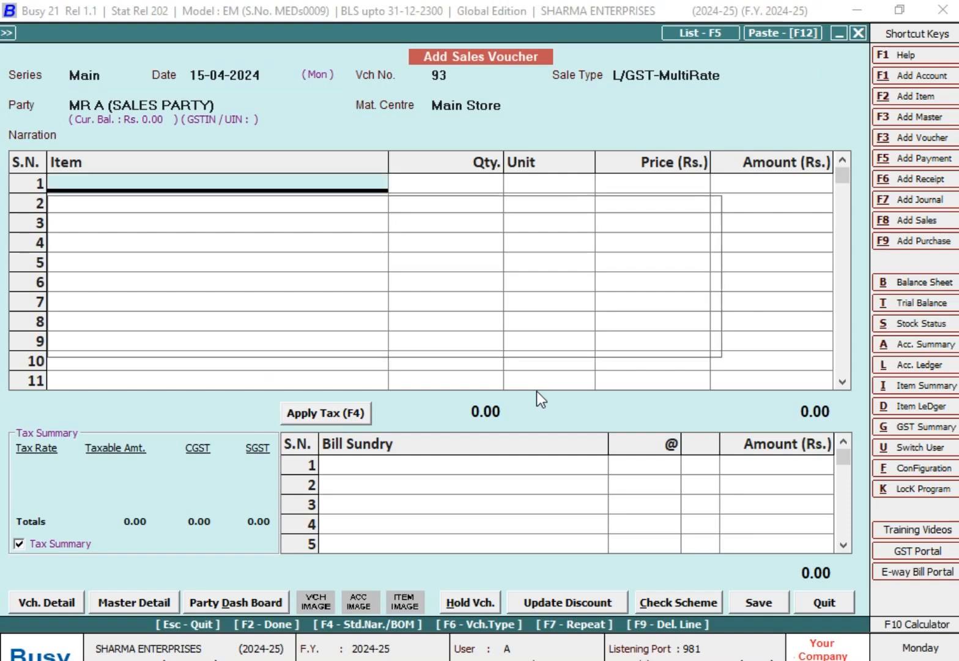
Enter HARDWARE ITEM on the first line with a quantity of 50 Pcs. at a price of Rs. 100.
key("Return")
type("50")
key("Return")
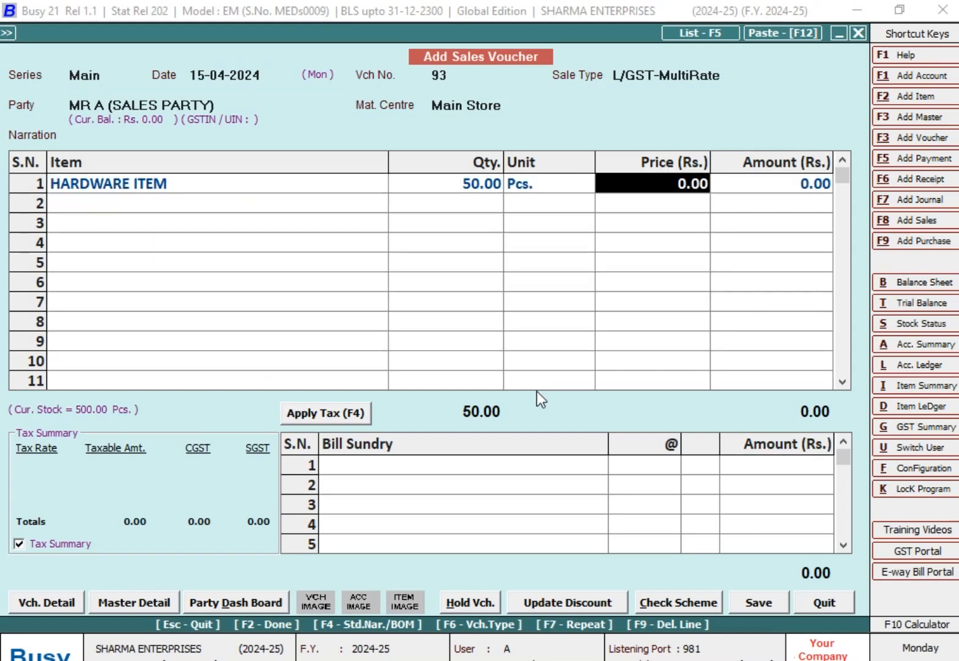
type("100")
key("Return")
key("Return")
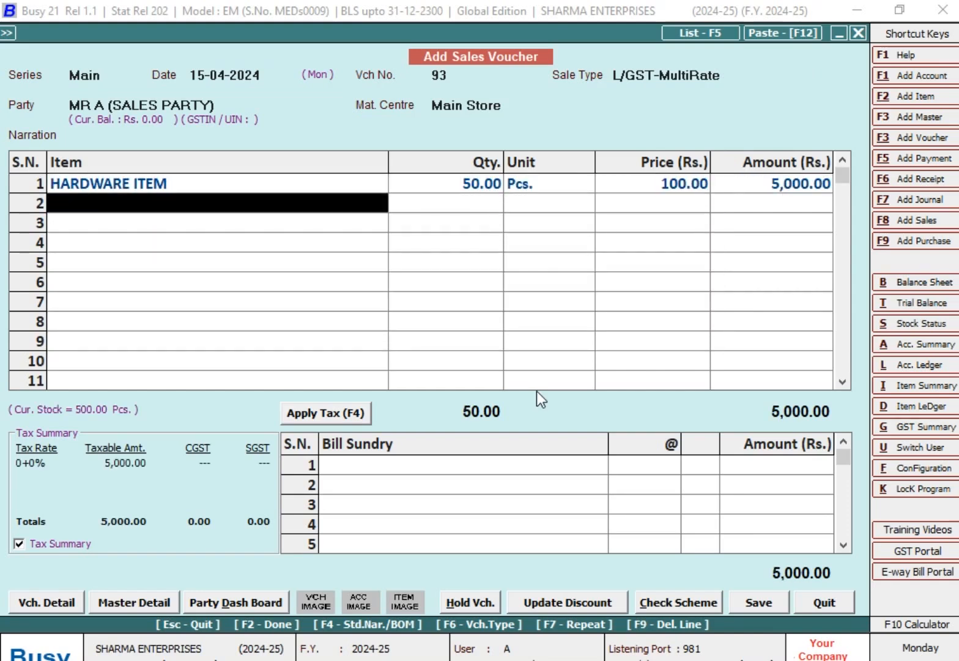
Add CGST and SGST to the voucher's bill sundries.
key("Return")
type("c")
key("Return")
key("Left")
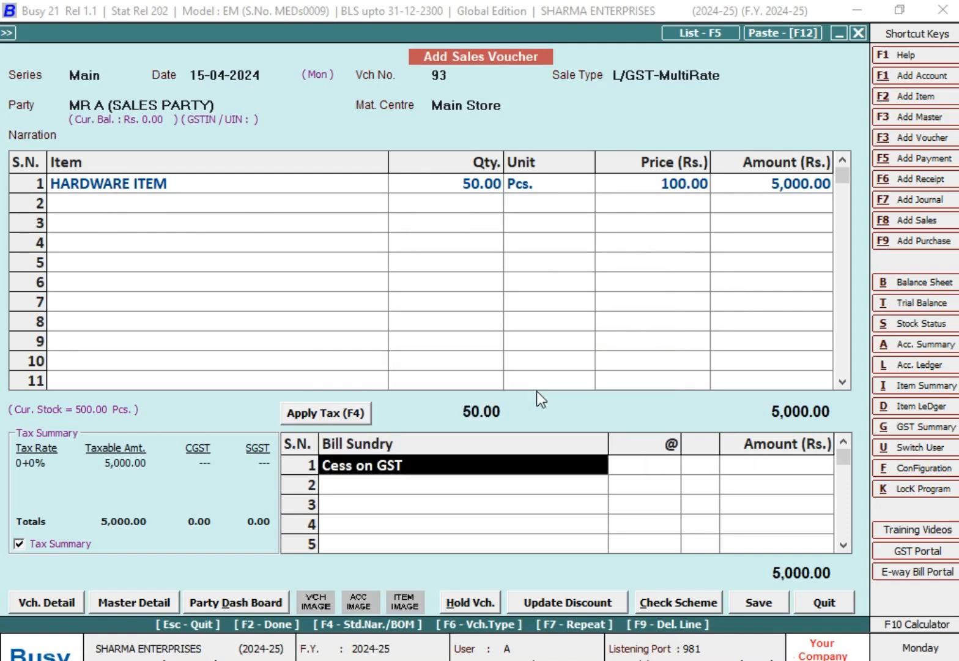
type("cG")
key("Return")
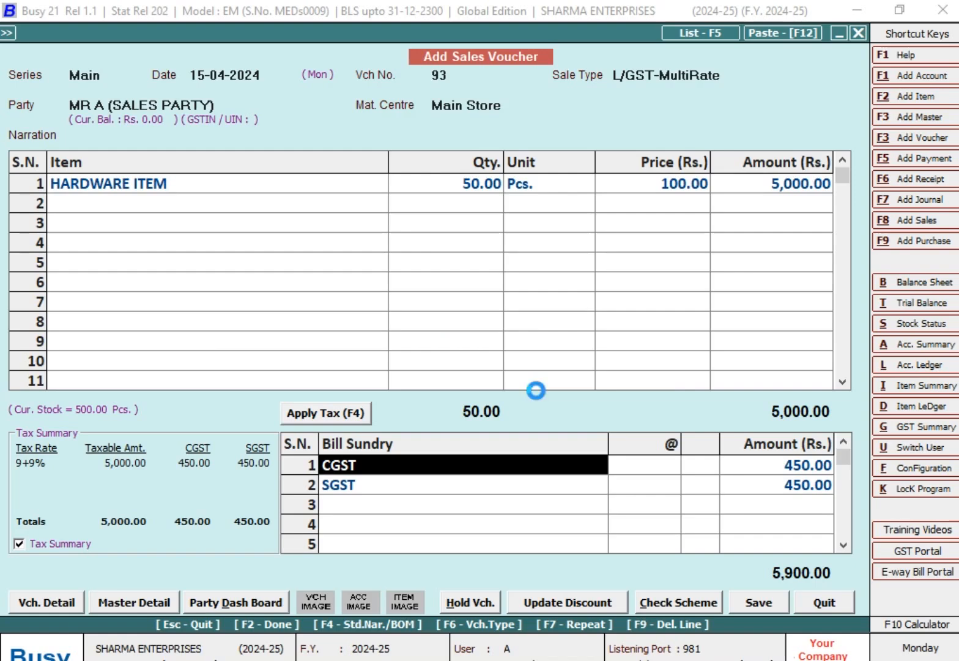
Open the voucher's bill-by-bill adjustment and examine the first line's due date and amount and the reference methods offered.
key("F2")
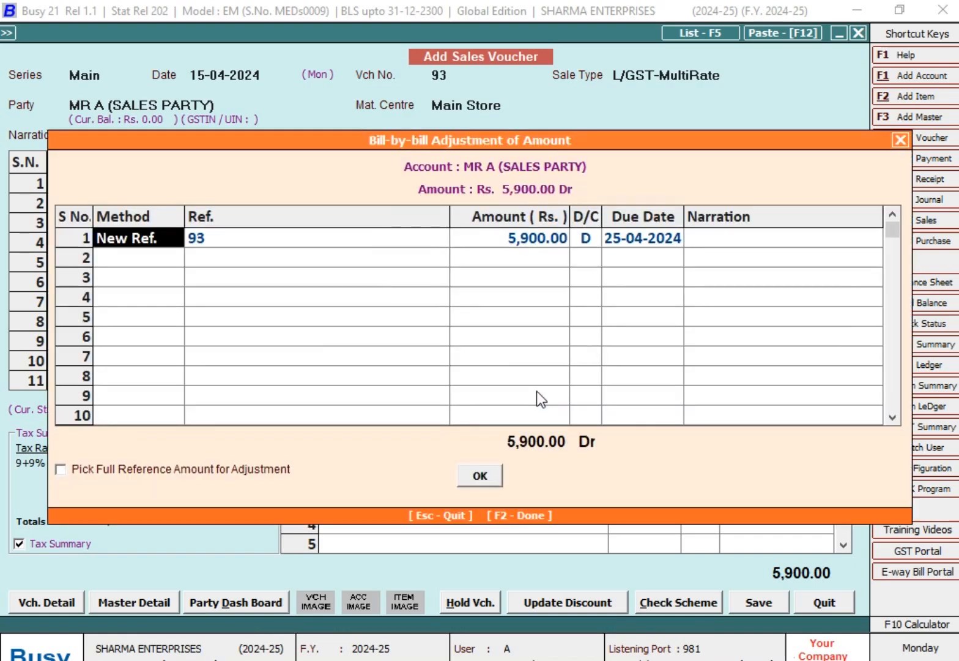
key("Return")
key("Return")
key("Return")
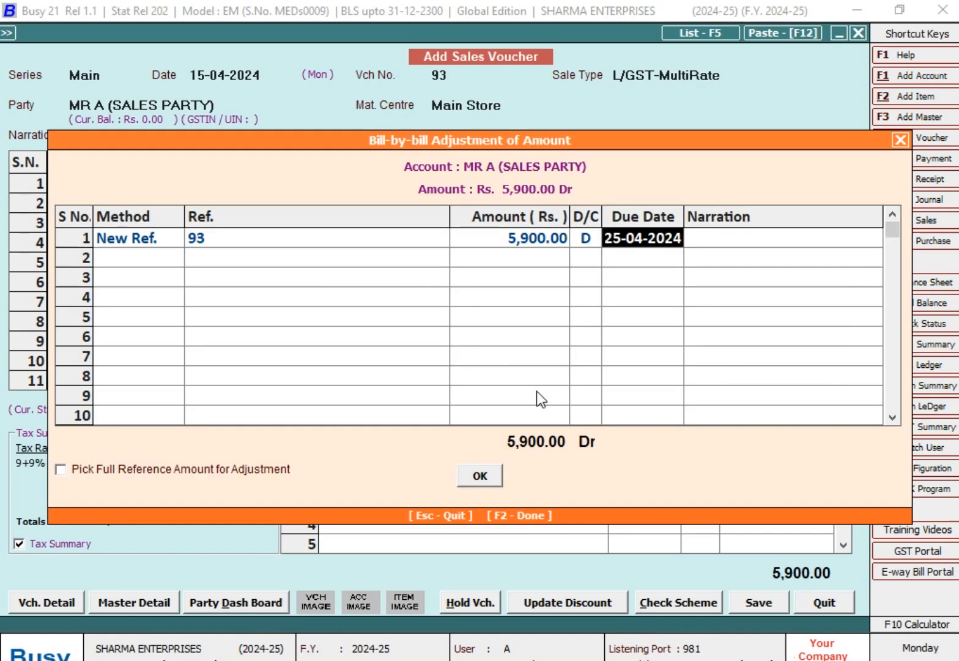
key("shift+Tab")
key("shift+Tab")
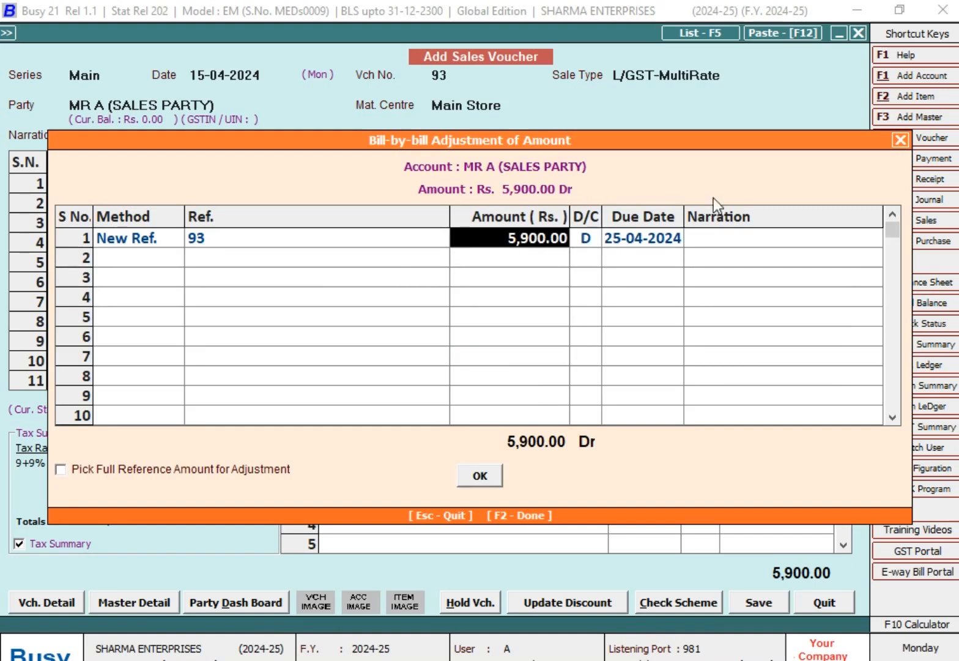
left_click(148, 258)
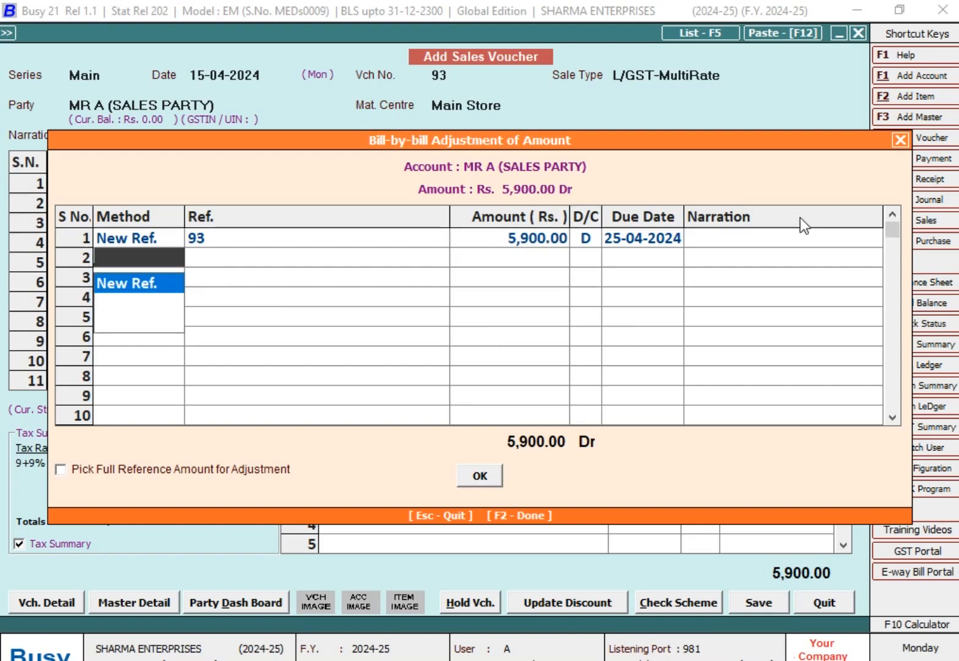
key("Up")
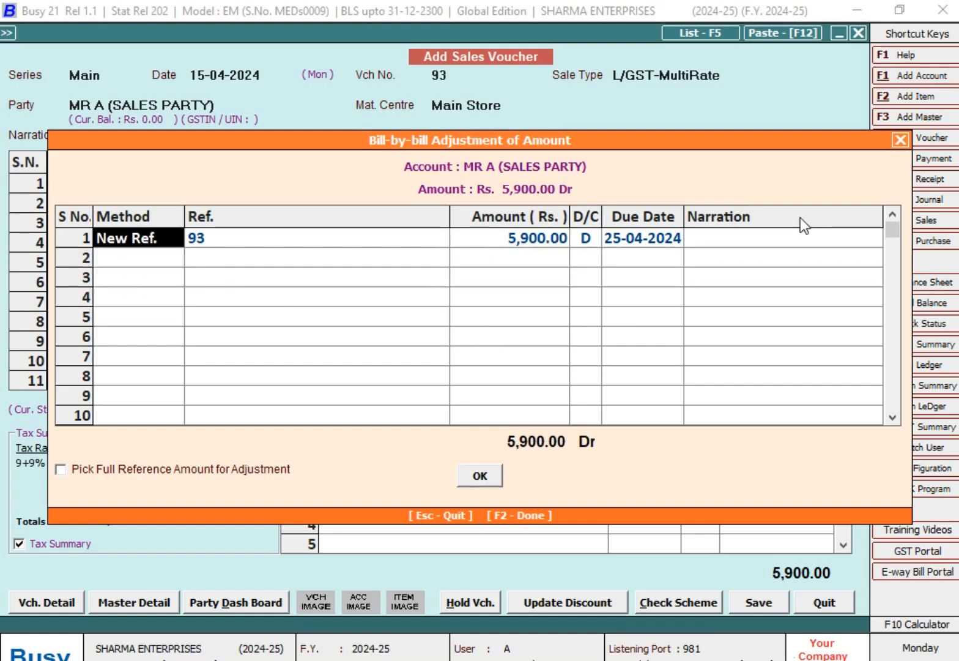
key("Down")
key("Up")
key("Return")
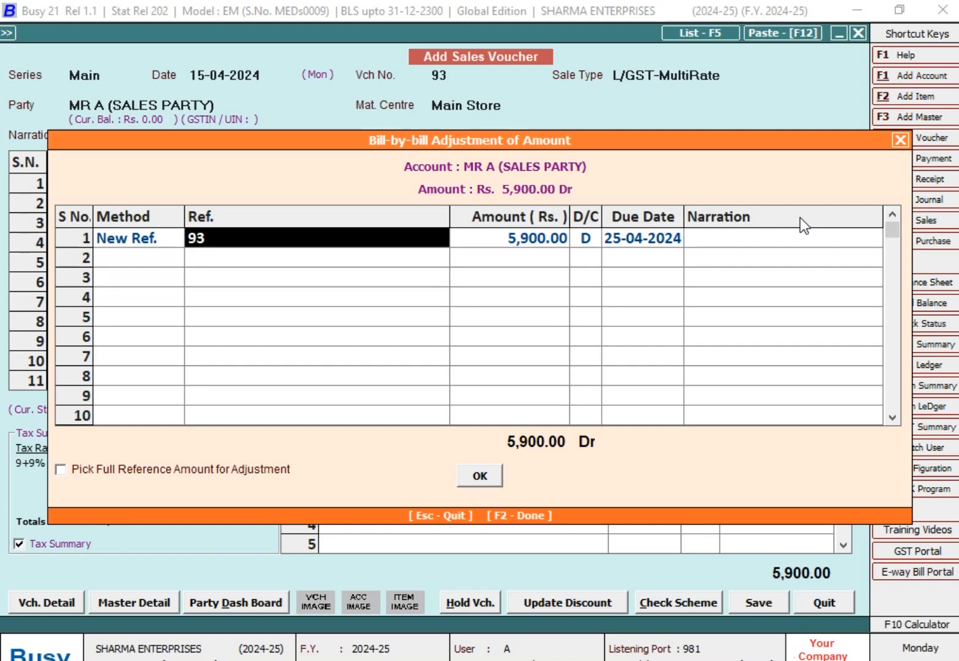
Examine the reference, amount, debit/credit, due date and narration fields of the new reference line.
key("Return")
key("Return")
key("Return")
key("Return")
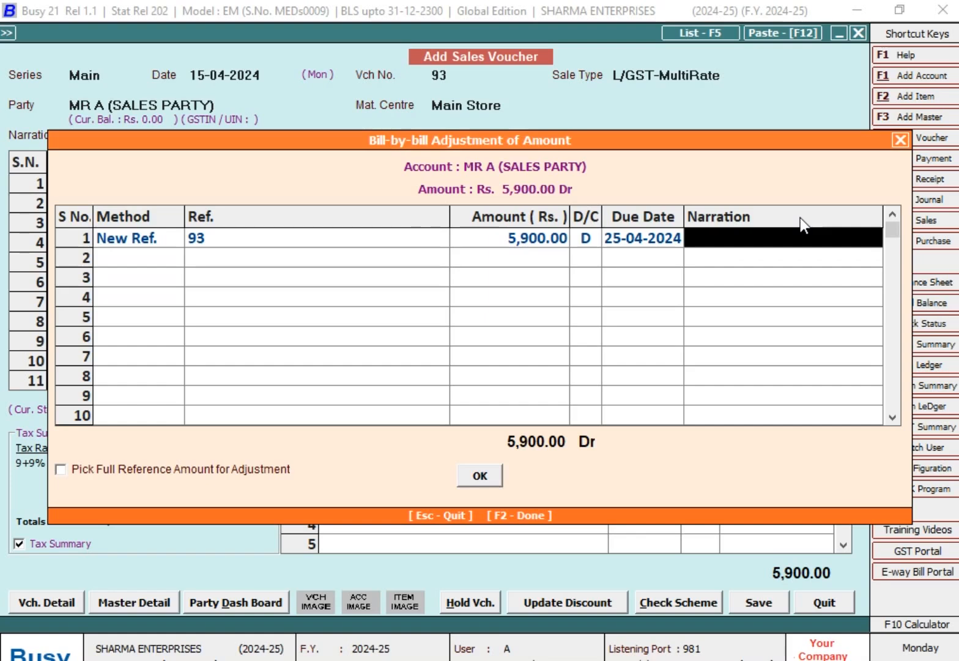
key("Left")
key("Right")
key("Left")
key("Left")
key("Left")
key("Left")
key("Left")
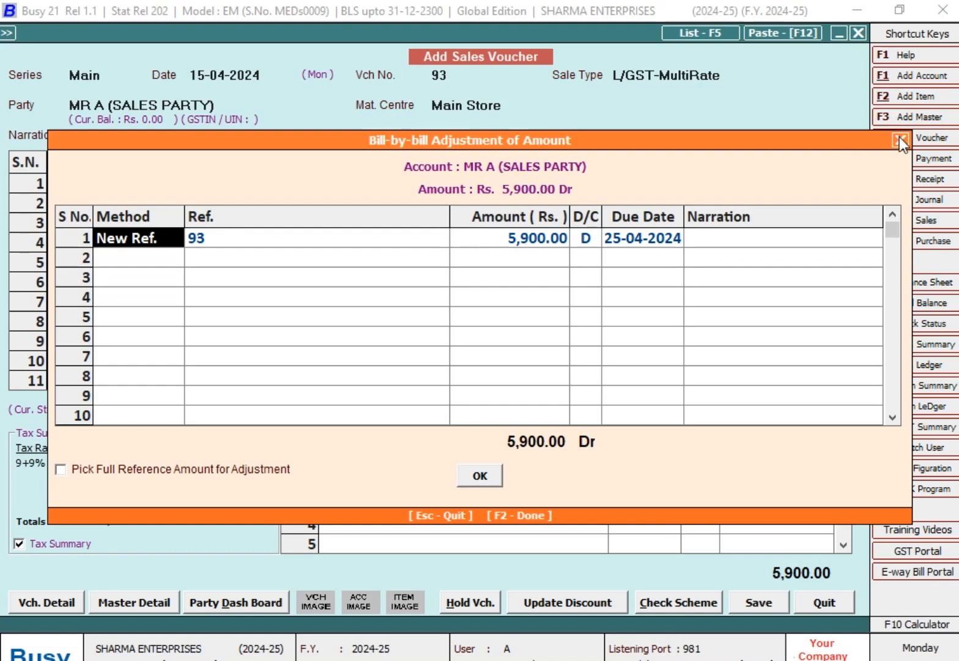
Leave the adjustment and review the Bill-by-bill Details configuration in the Accounts features, checking full amount allocation and reference narration.
left_click_drag(832, 143, 654, 143)
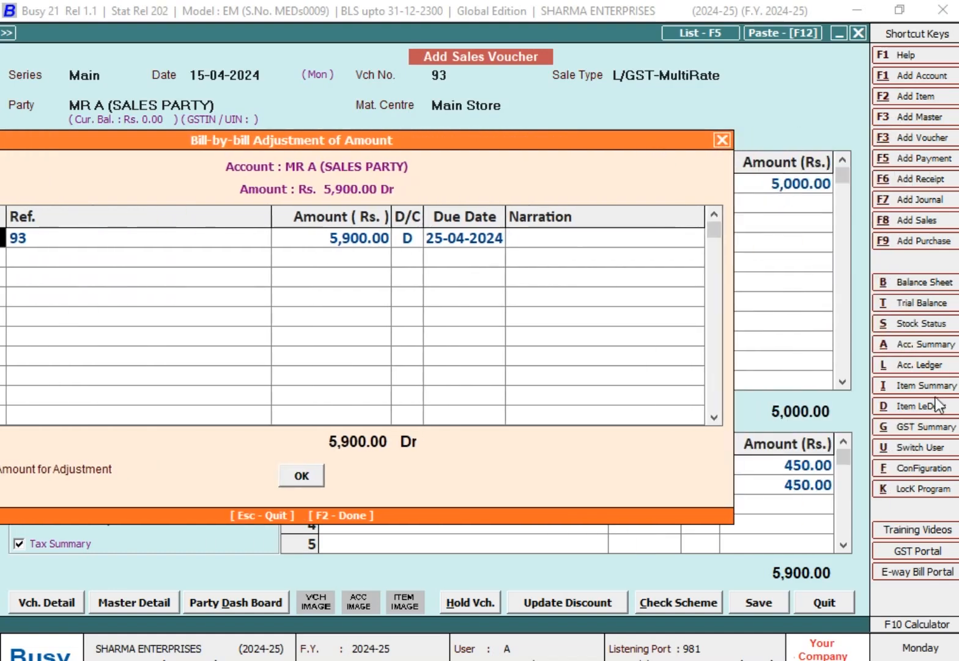
left_click(723, 140)
left_click(925, 467)
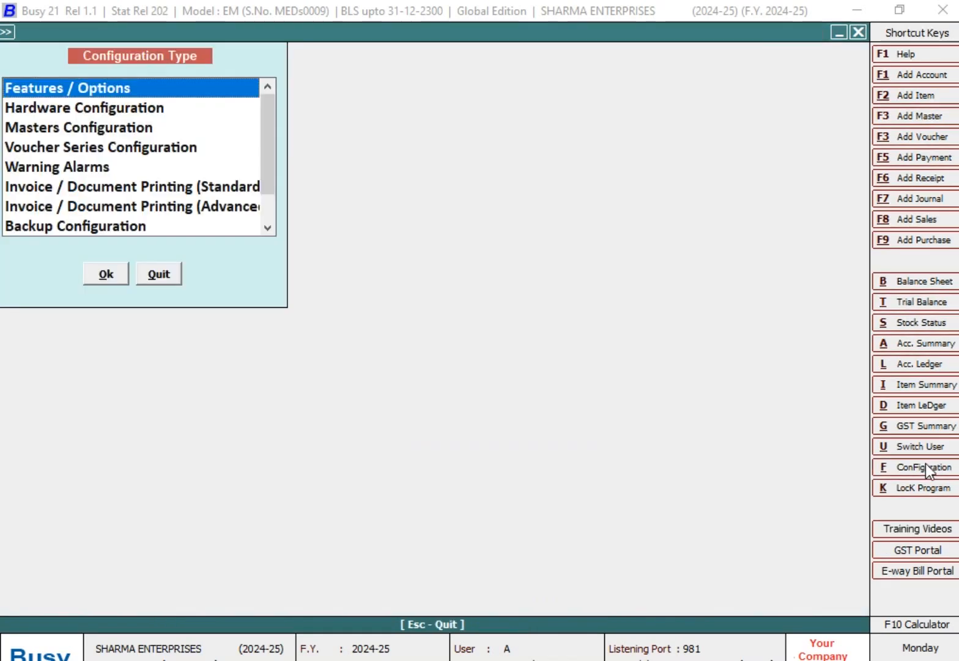
key("Return")
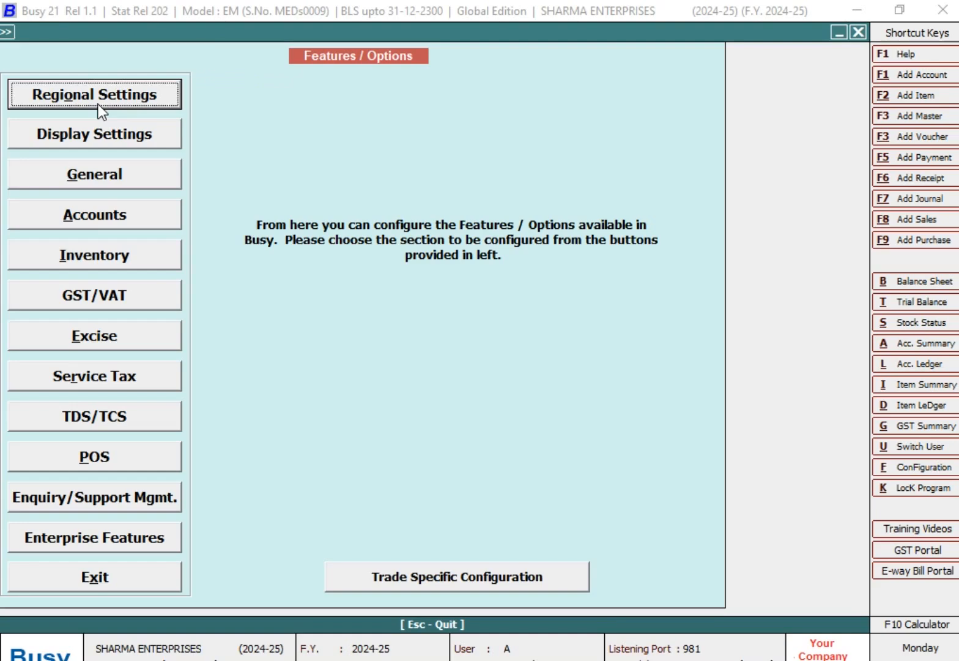
key("Down")
key("Down")
key("Down")
key("Return")
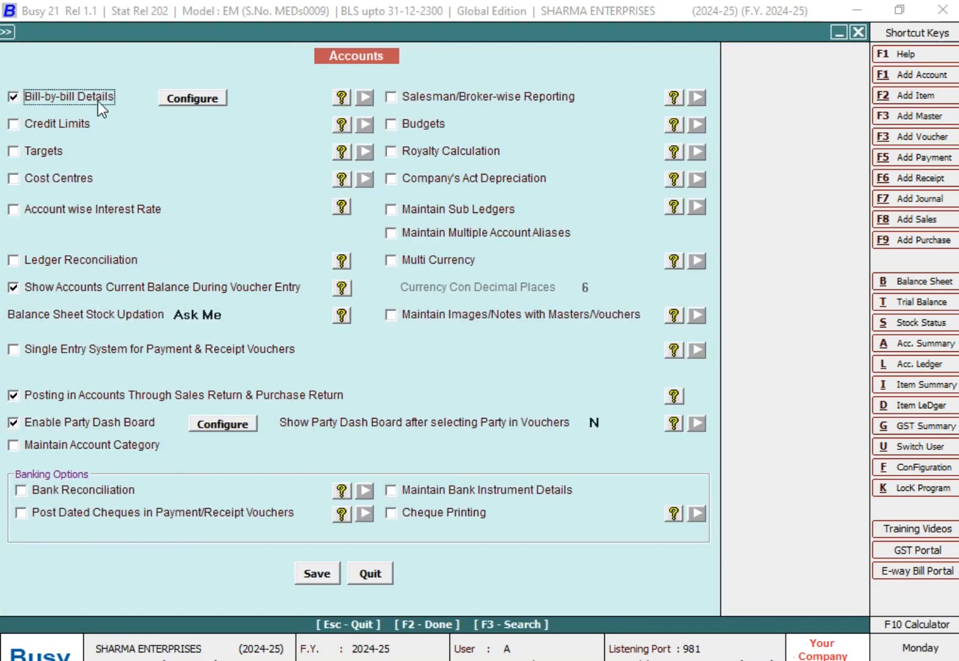
left_click(183, 101)
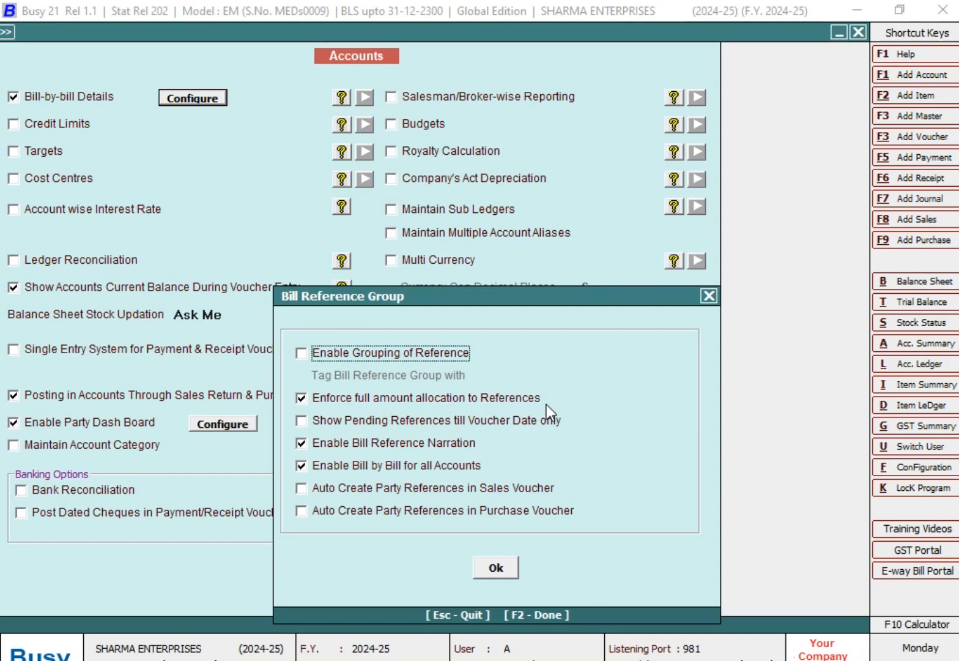
key("Escape")
key("Escape")
key("Escape")
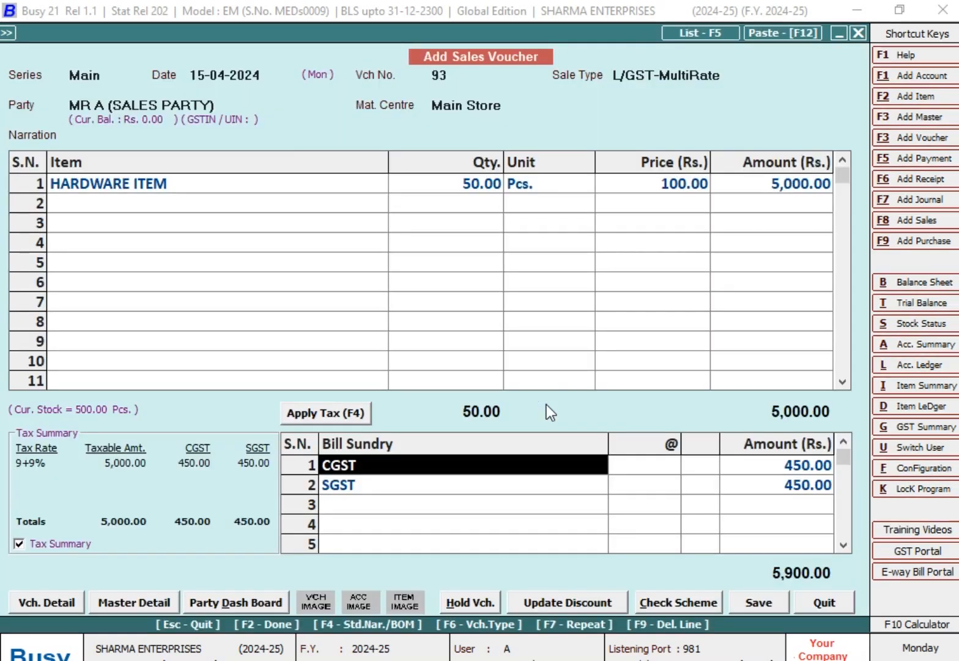
Try to allocate only Rs. 5,800 of the voucher amount to new reference 93.
key("Return")
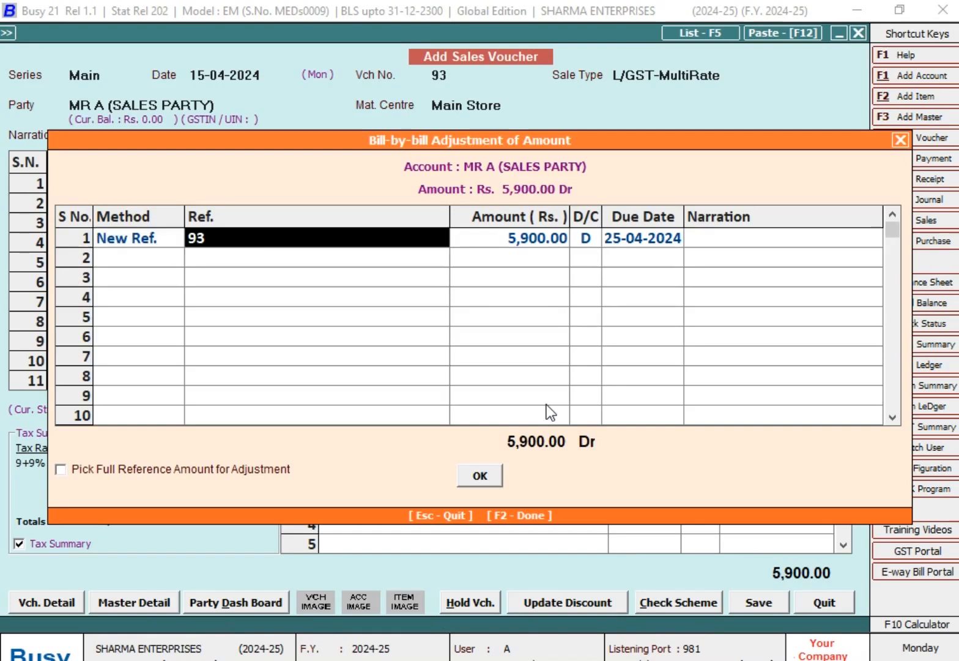
key("Return")
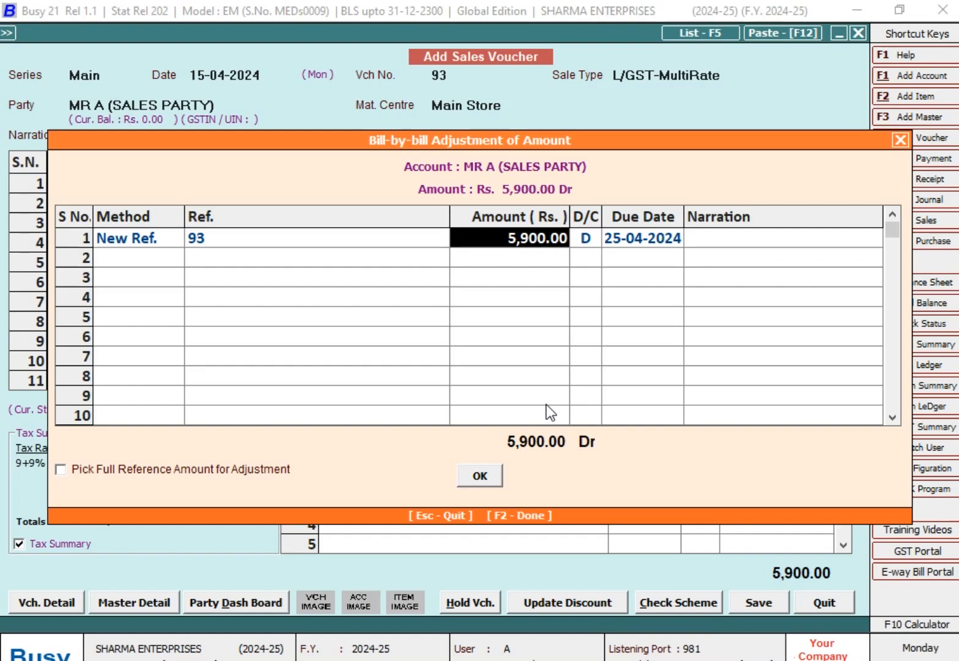
type("5800")
key("Return")
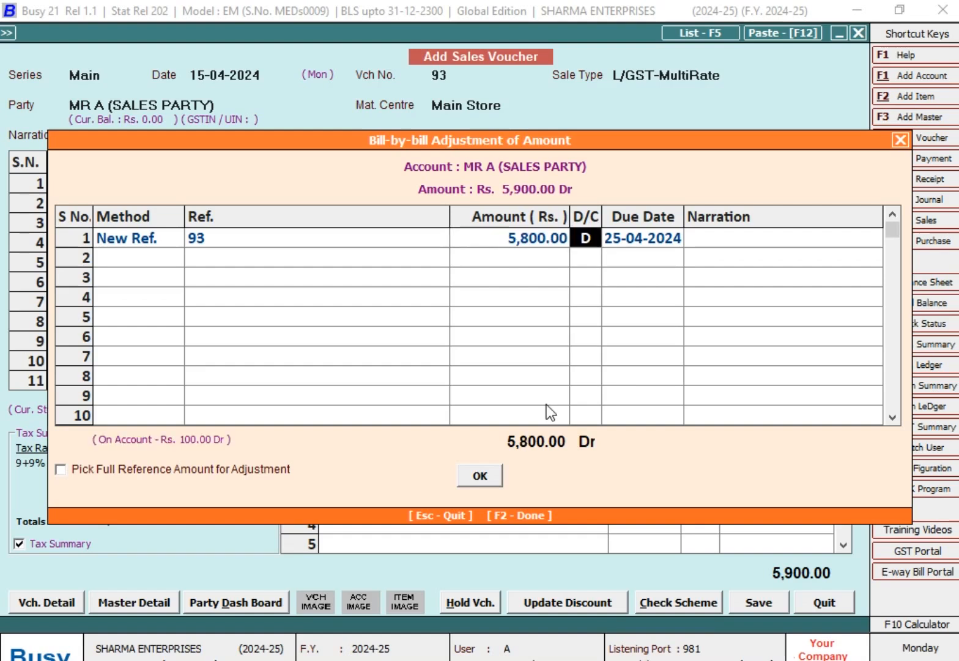
key("Return")
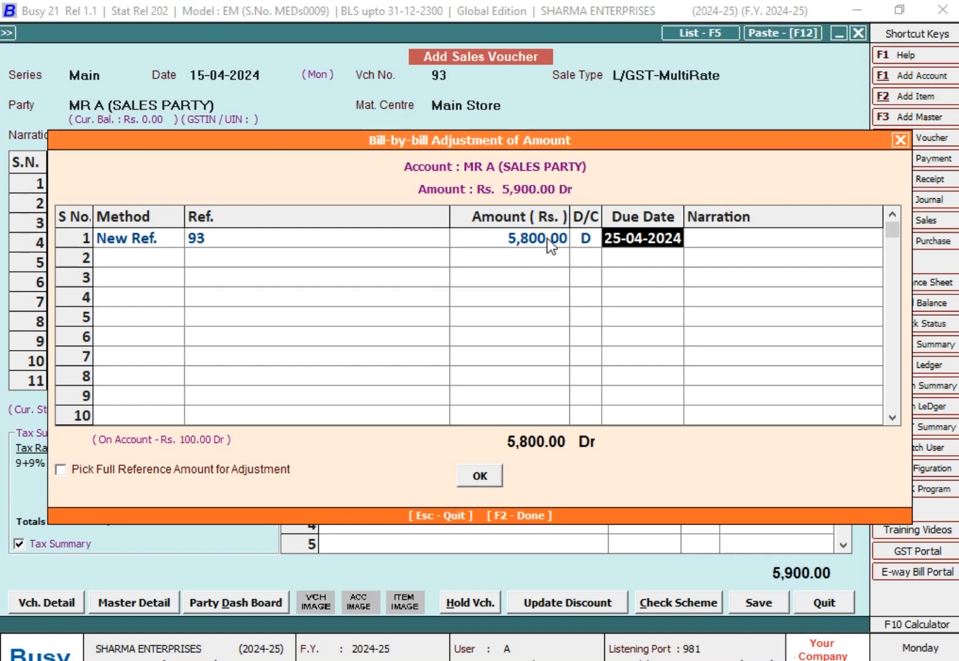
key("shift+Tab")
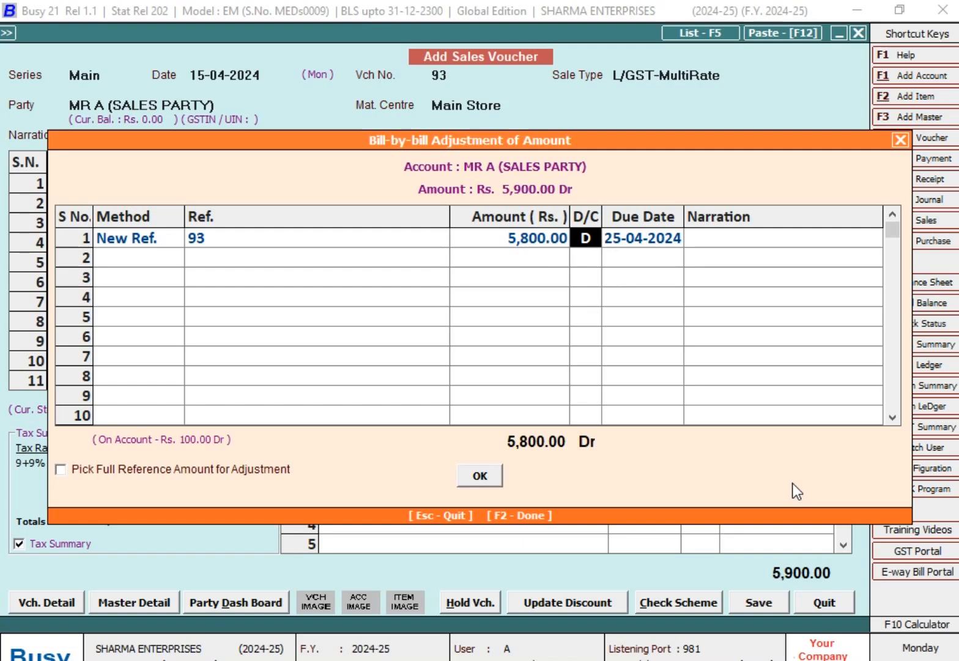
key("shift+Tab")
type("5800")
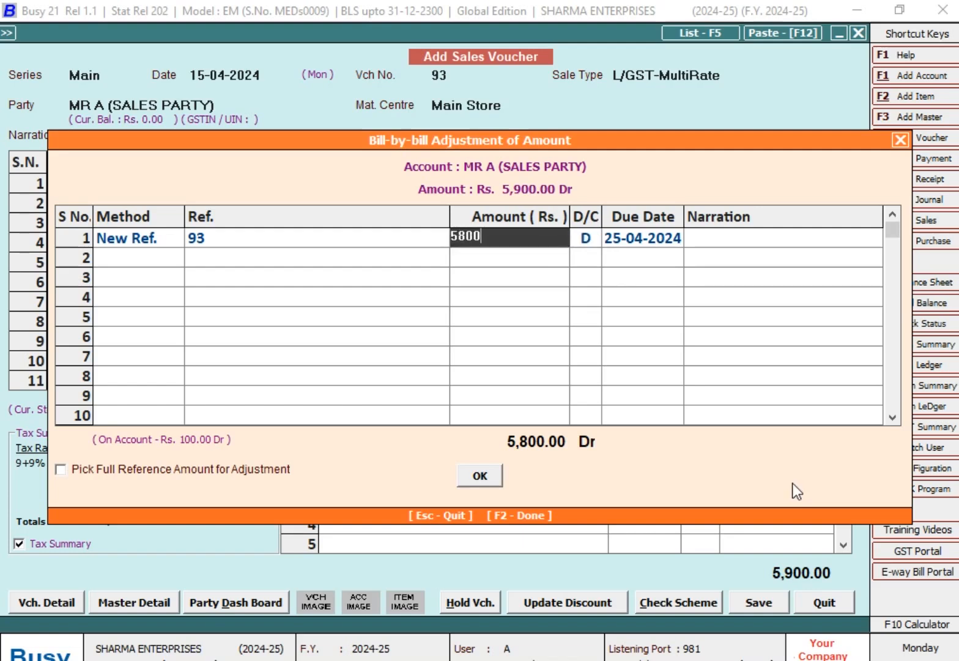
key("Return")
key("Return")
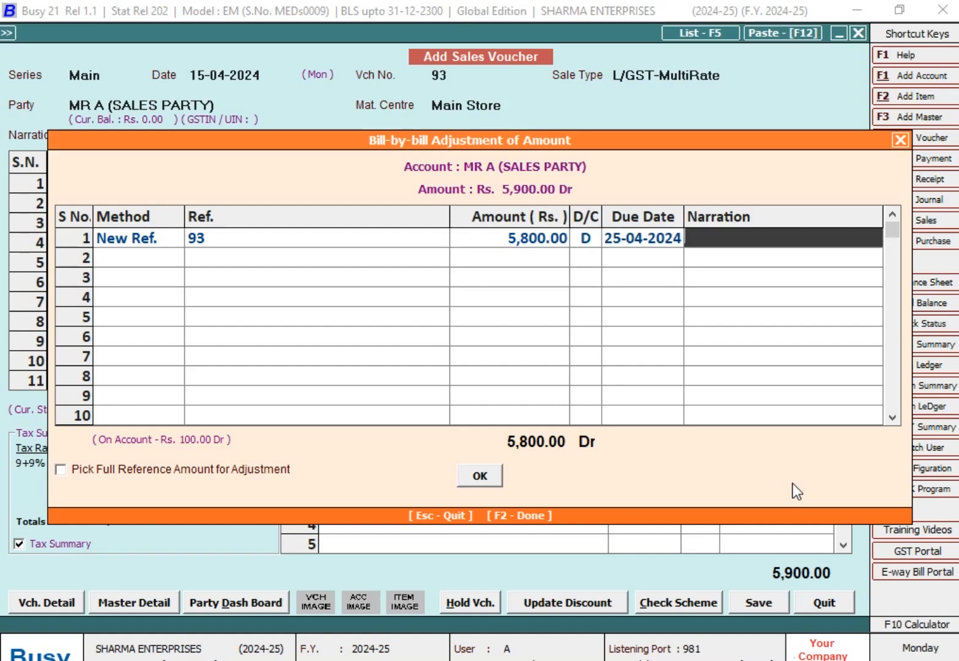
key("Return")
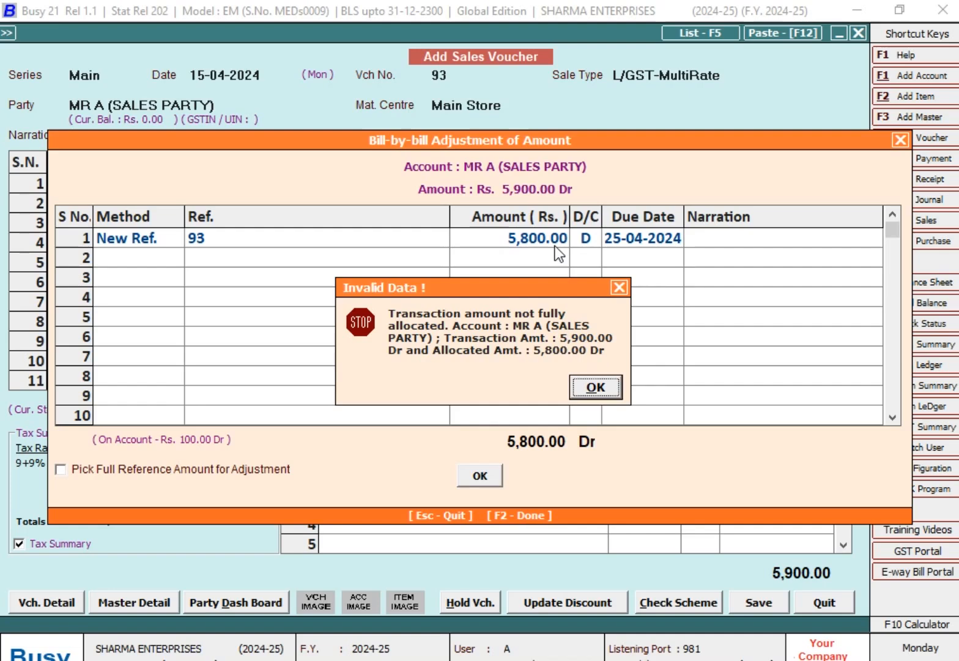
left_click(589, 391)
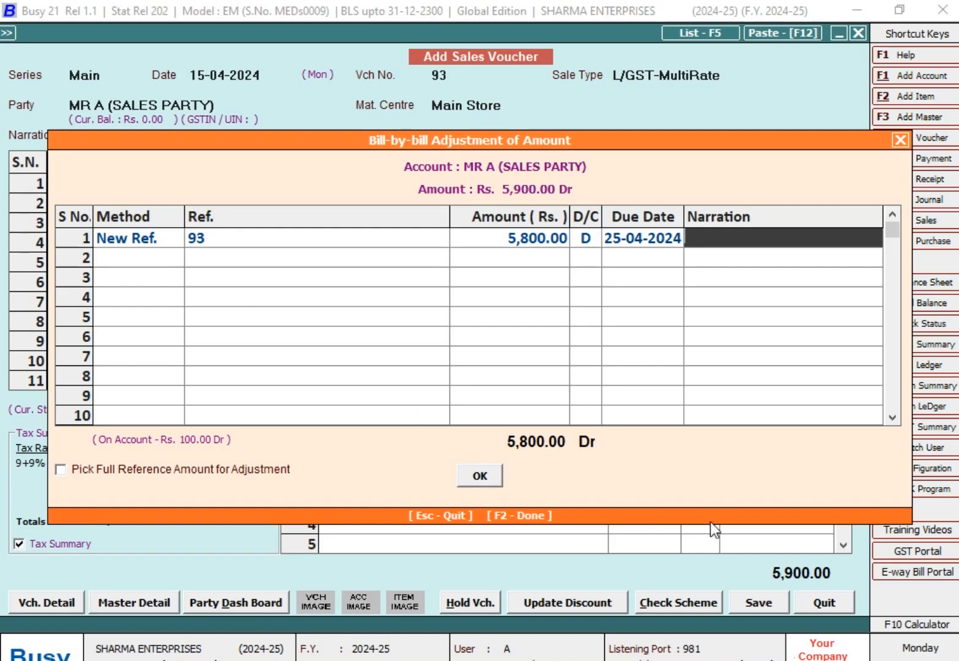
Set the amount of new reference 93 to Rs. 5,900 and accept the bill-by-bill adjustment.
left_click(534, 242)
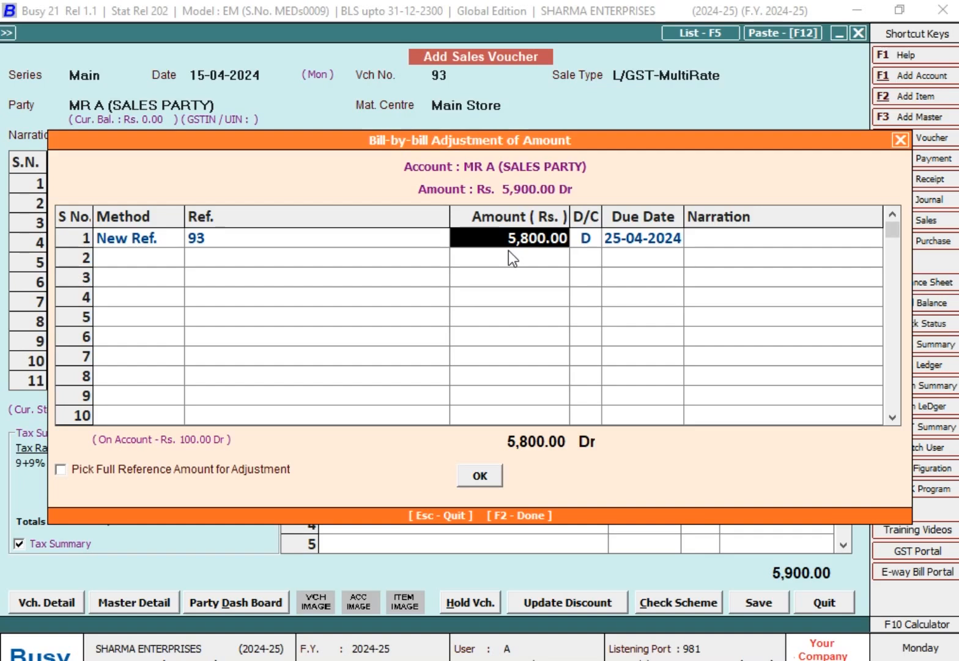
type("5900")
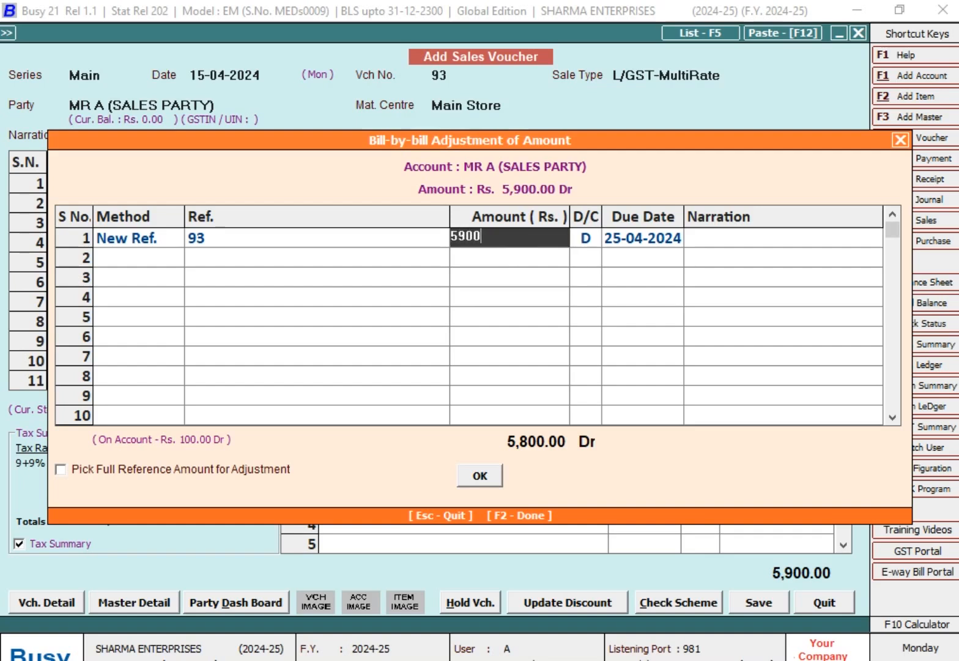
key("Return")
key("Return")
key("Return")
key("Return")
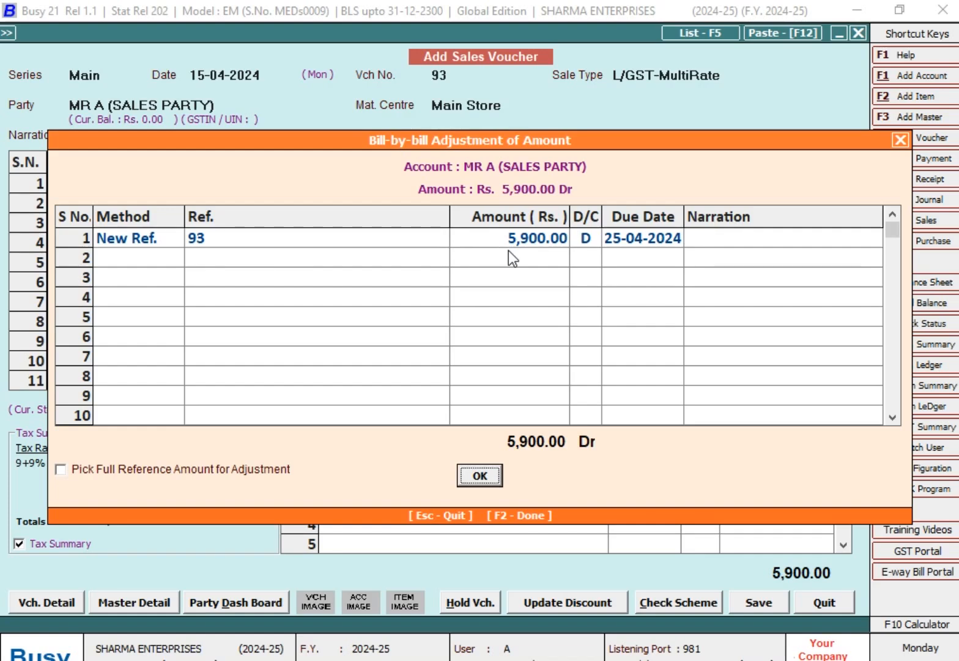
key("Return")
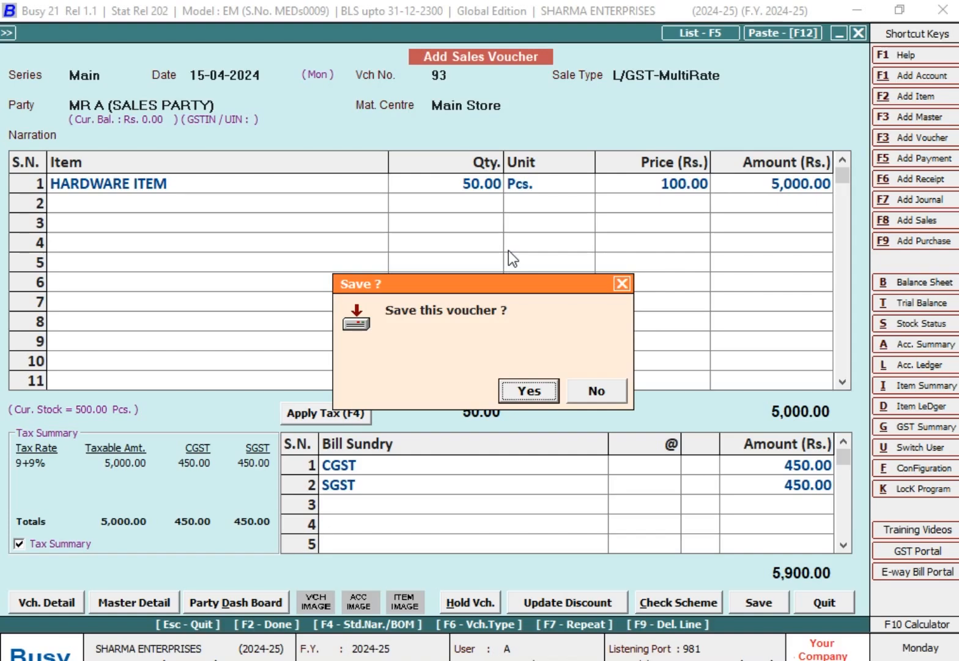
Save the sales voucher without printing the invoice and leave voucher entry.
key("Return")
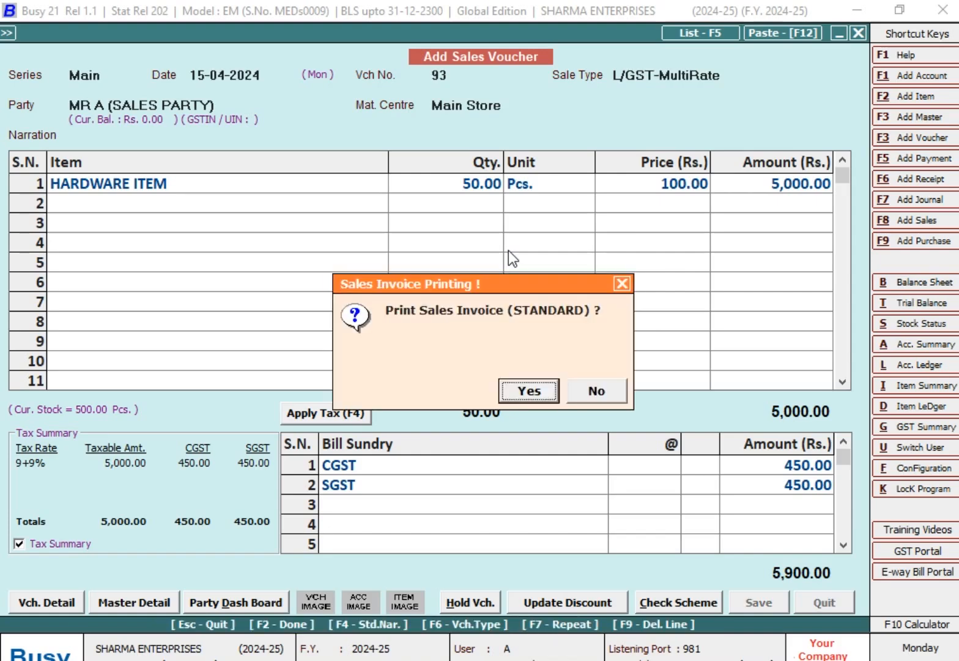
key("Escape")
key("Escape")
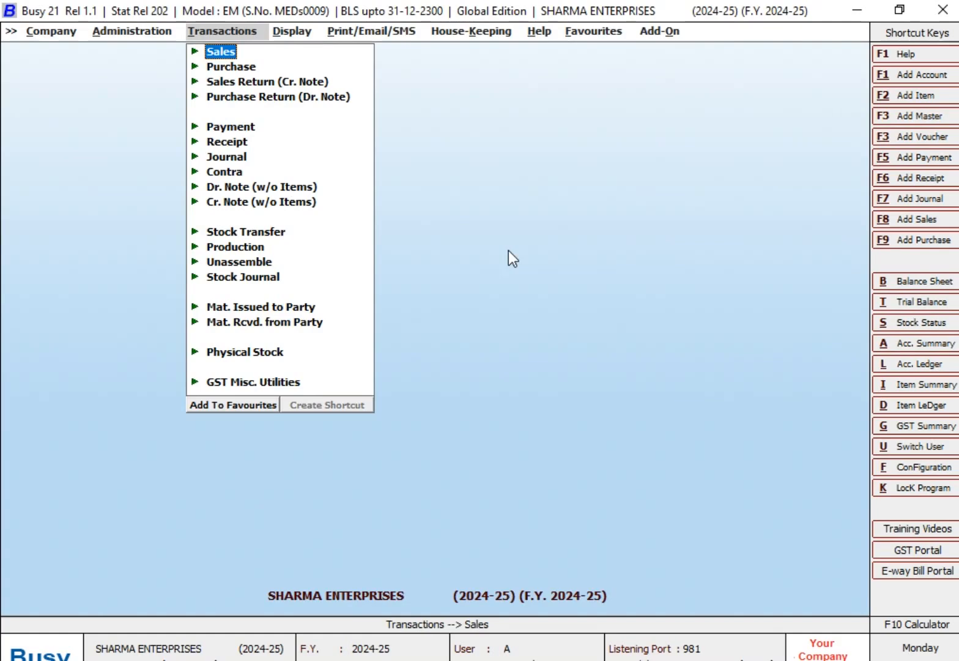
Start a new account master named AJAY ND SONS with the same print name.
key("Left")
key("Return")
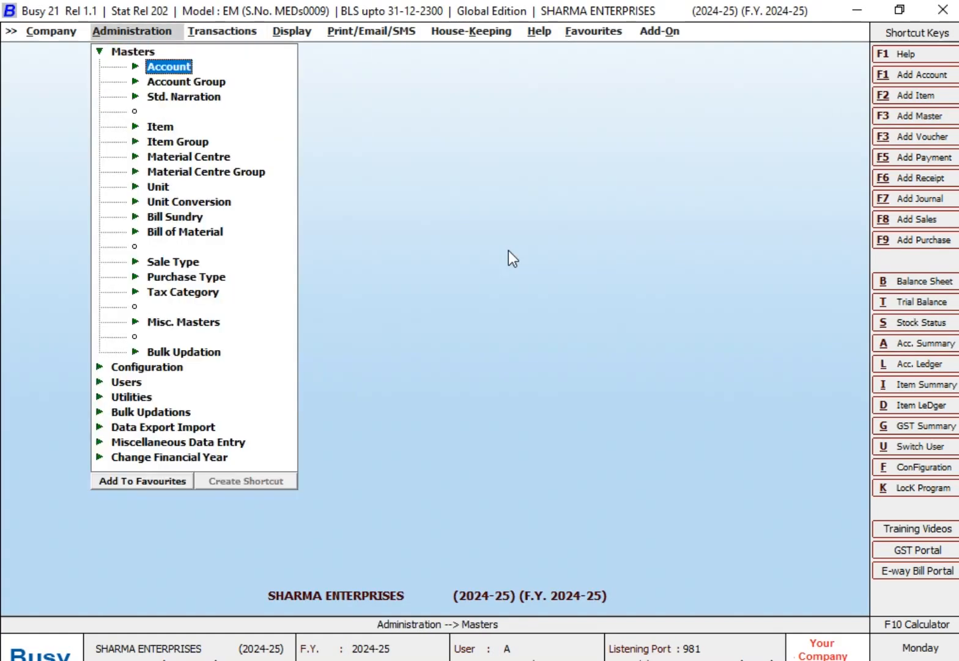
key("Return")
key("Return")
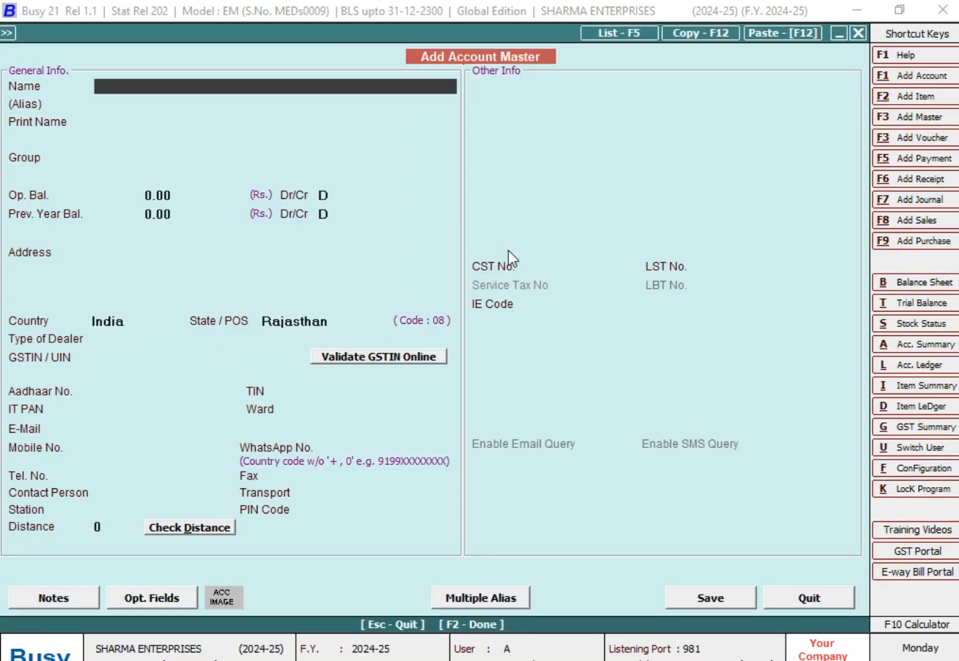
type("AJAY ND SONS")
key("Return")
key("Return")
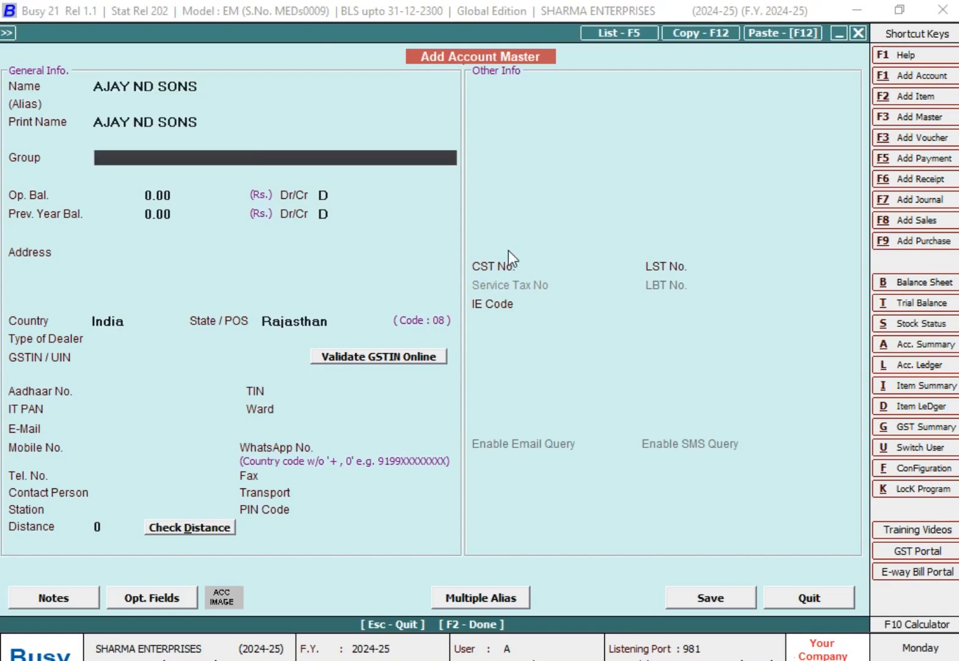
Assign the account to the Sundry Debtors group and set its credit days for sale to 10.
type("SUN")
key("Down")
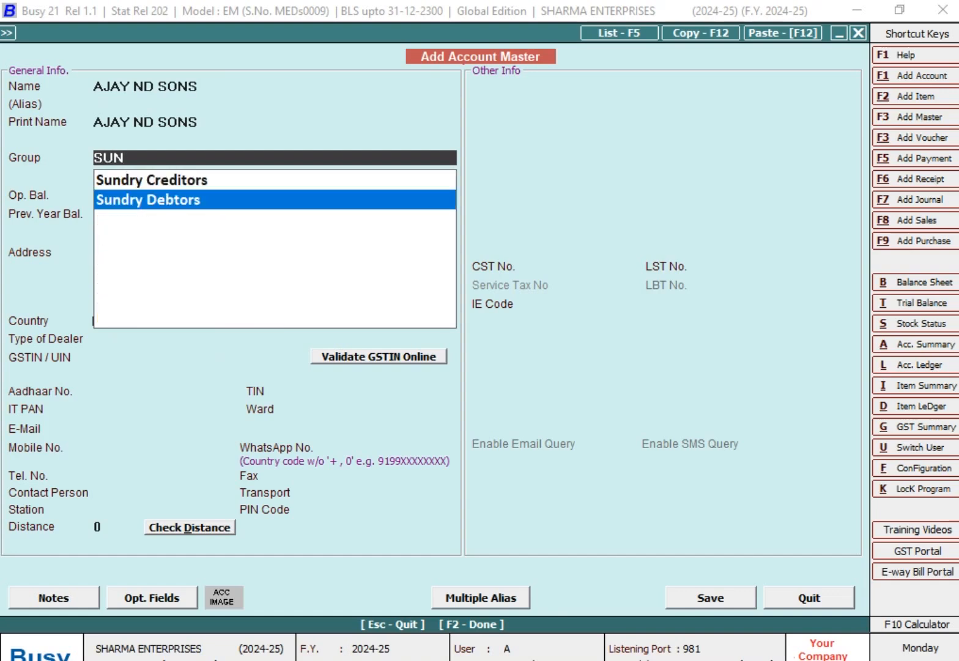
key("Return")
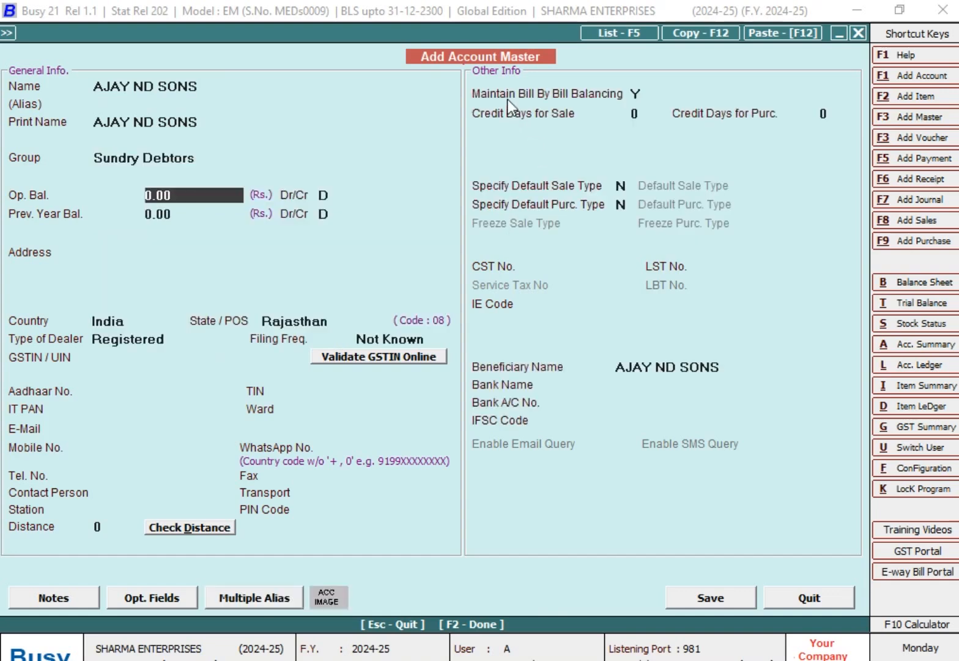
left_click(639, 116)
type("10")
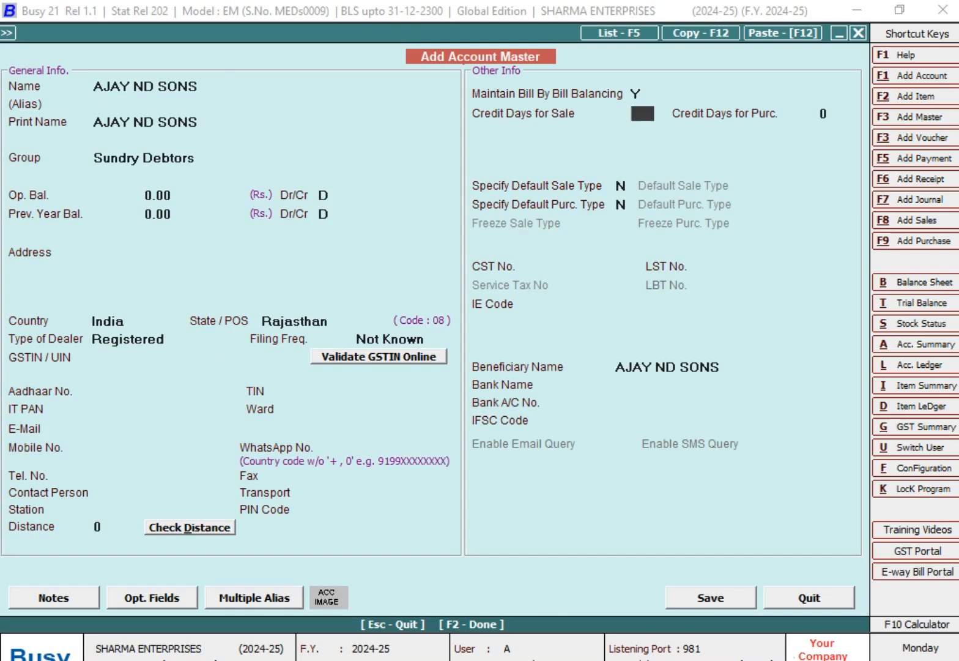
Save the new account master, accepting Un-Registered as the type of dealer, and leave account entry.
key("Return")
key("F2")
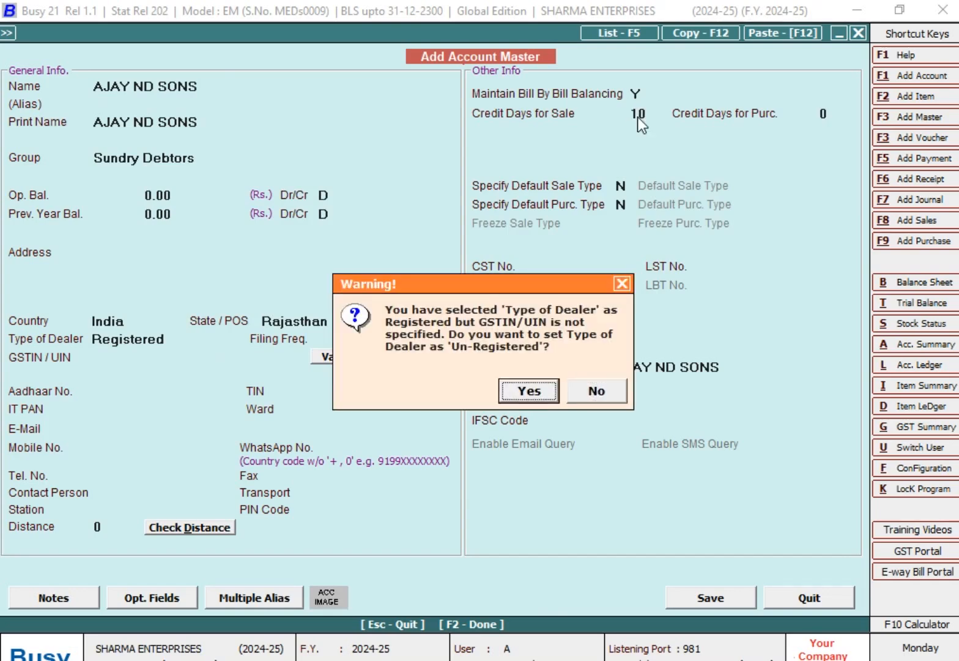
key("Return")
key("Escape")
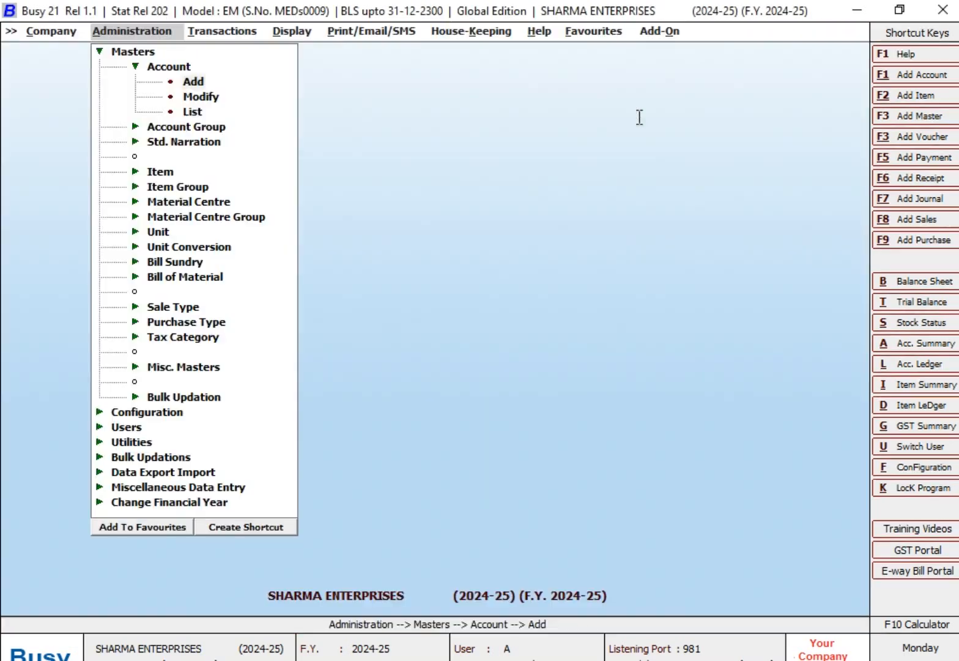
key("Escape")
key("Escape")
Start a sales voucher dated 20-04-2024 with voucher number 100 for party AJAY ND SONS, leaving the narration blank.
key("Right")
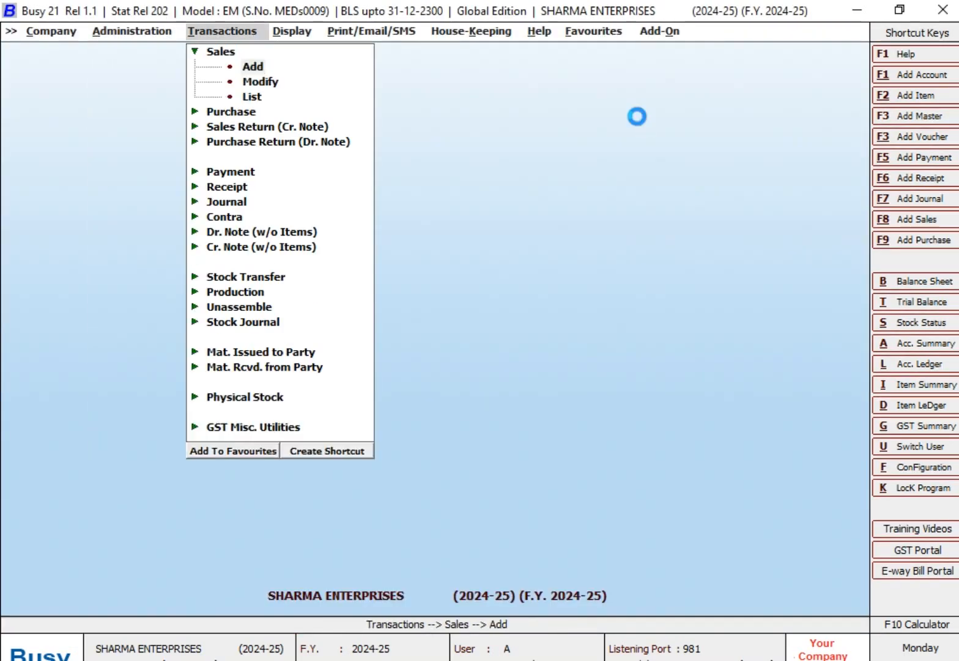
type("20-")
key("Return")
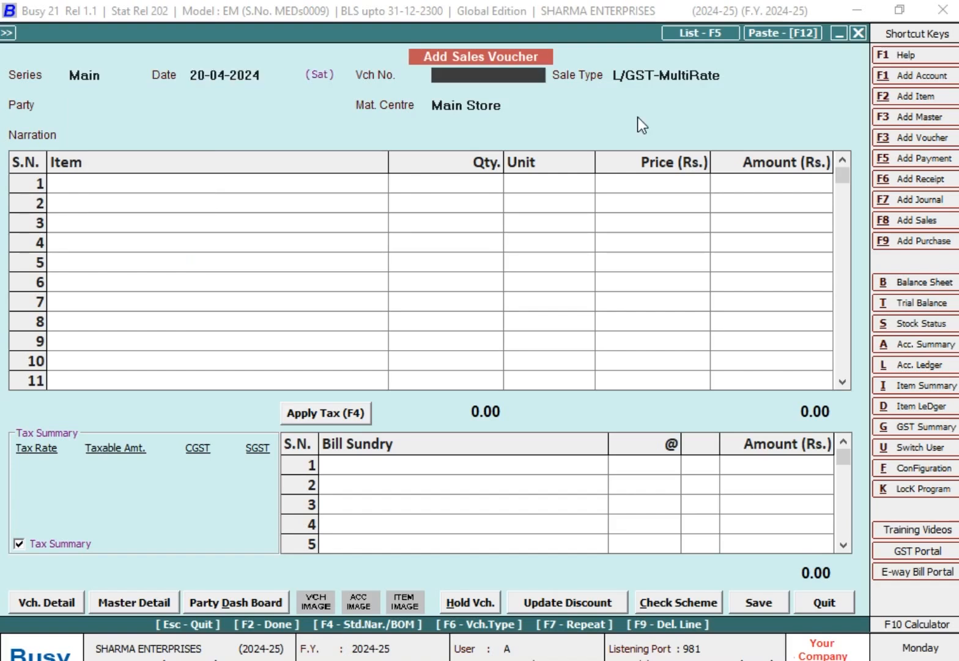
type("100")
key("Return")
key("Return")
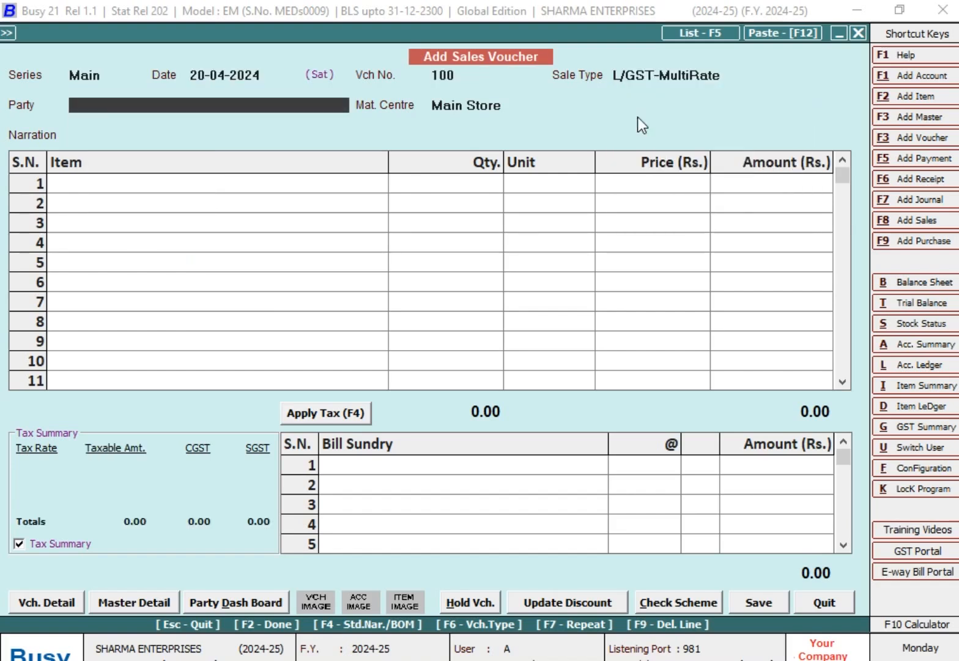
type("AJ")
key("Return")
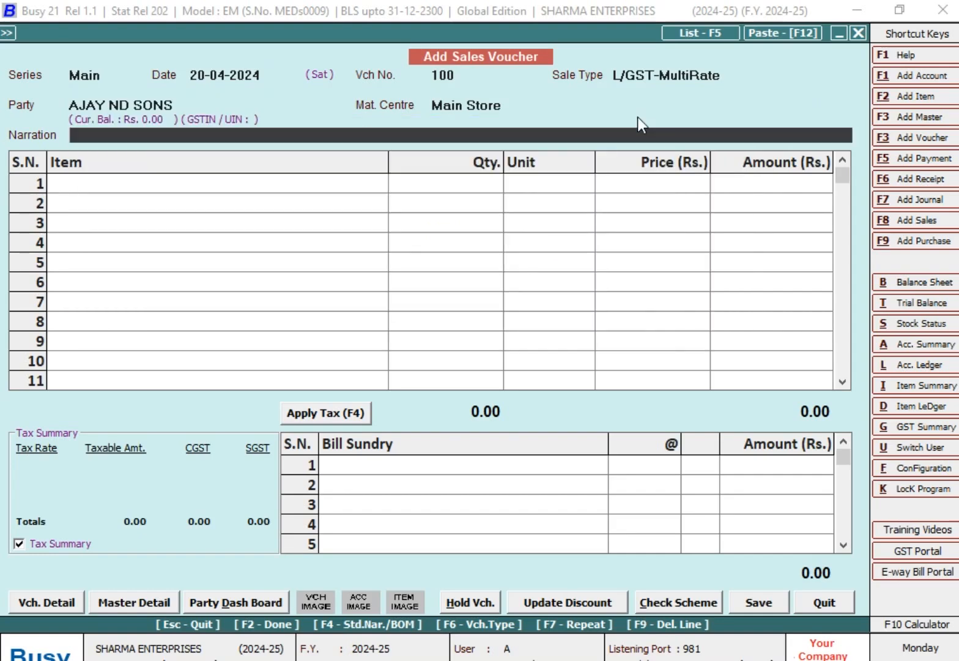
key("Return")
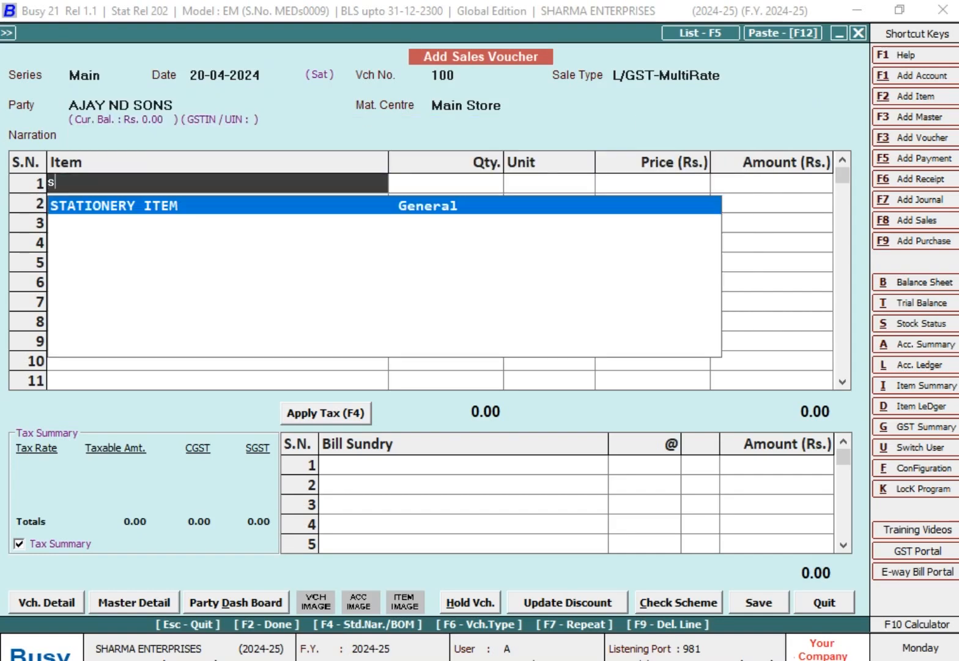
Add 40 Pcs. of STATIONERY ITEM at a price of Rs. 200 and apply CGST and SGST to the voucher.
type("S")
key("Return")
type("40")
key("Return")
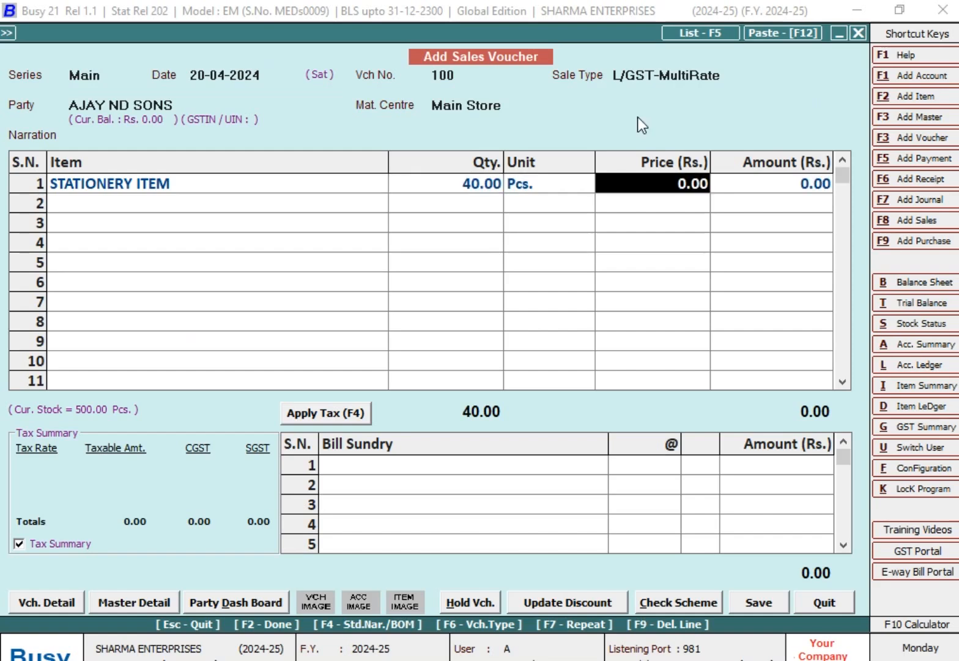
type("200")
key("Return")
key("Return")
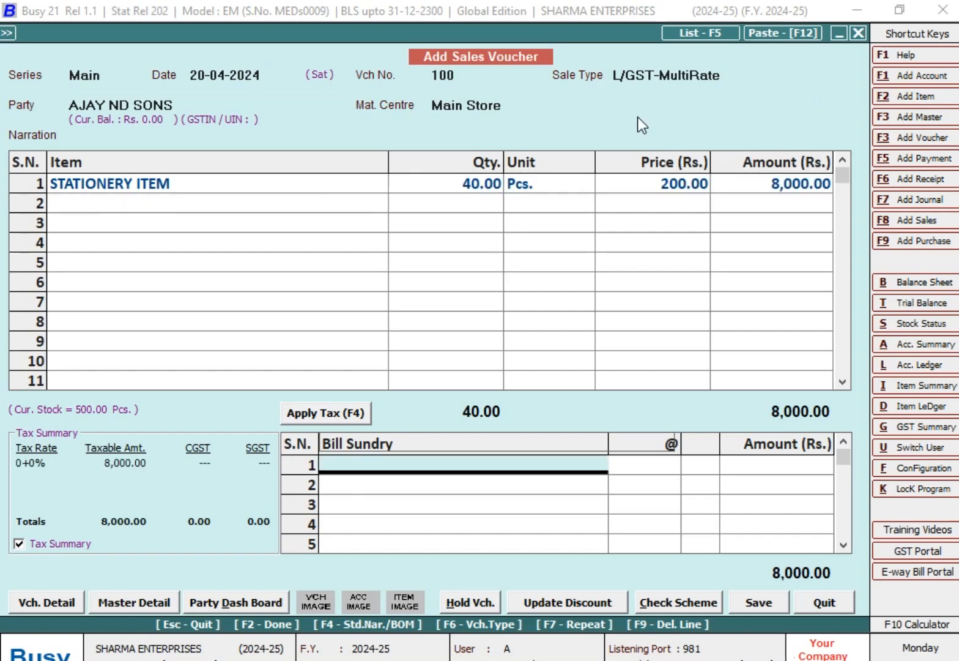
type("CG")
key("Return")
Complete and save the sales voucher with its default details, and leave voucher entry.
key("F2")
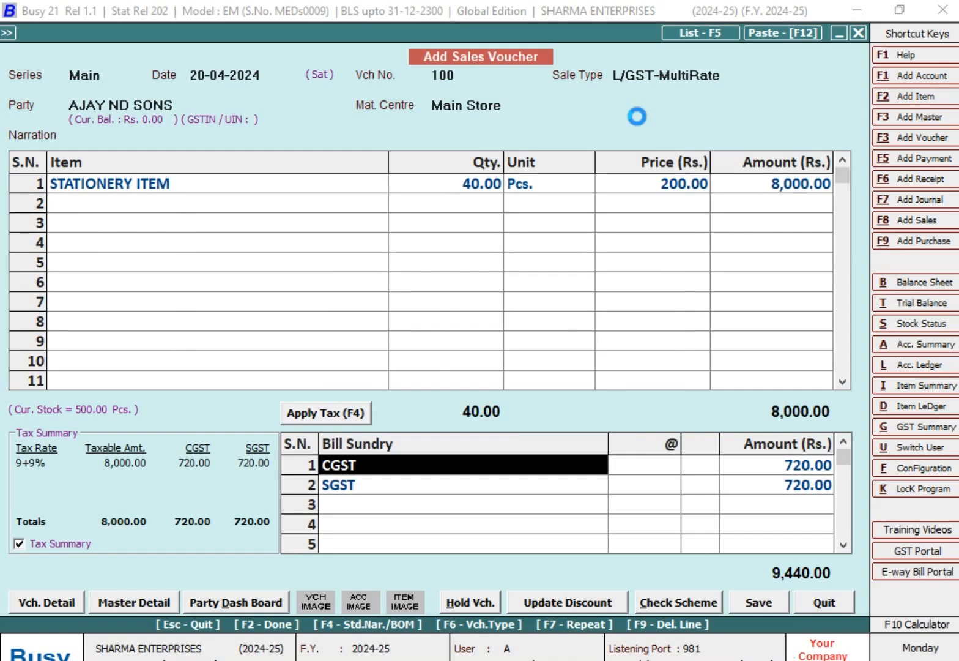
key("Return")
key("Return")
key("Return")
key("Return")
key("Return")
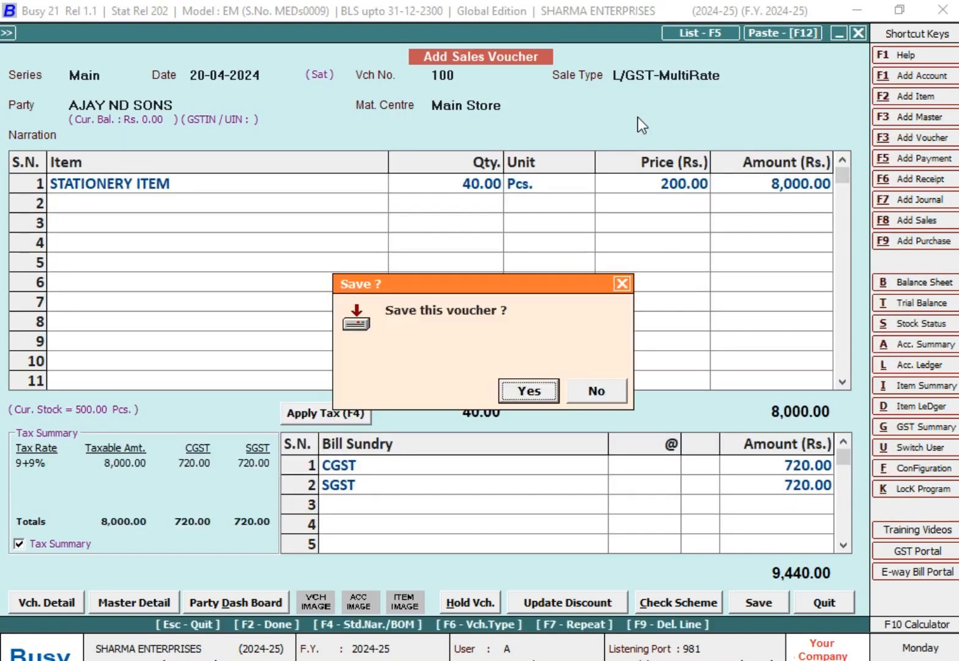
key("Return")
key("Escape")
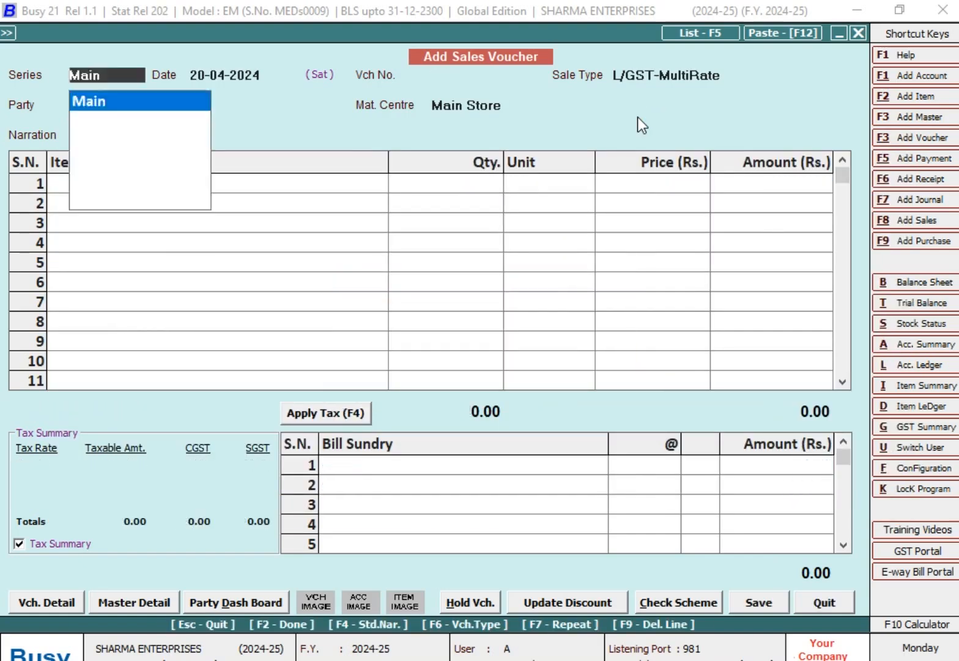
key("Escape")
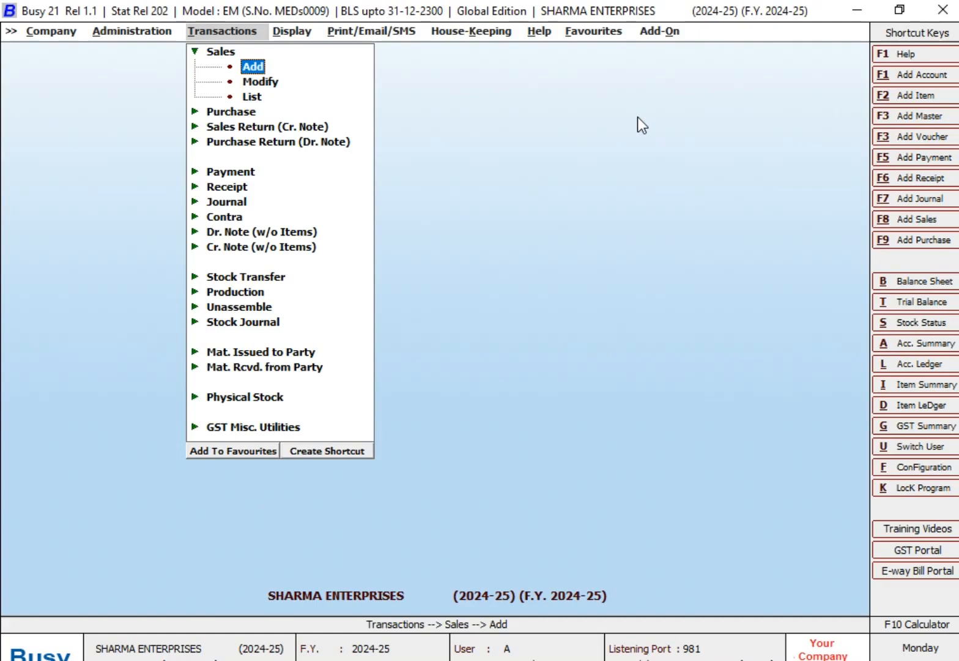
key("Right")
key("Right")
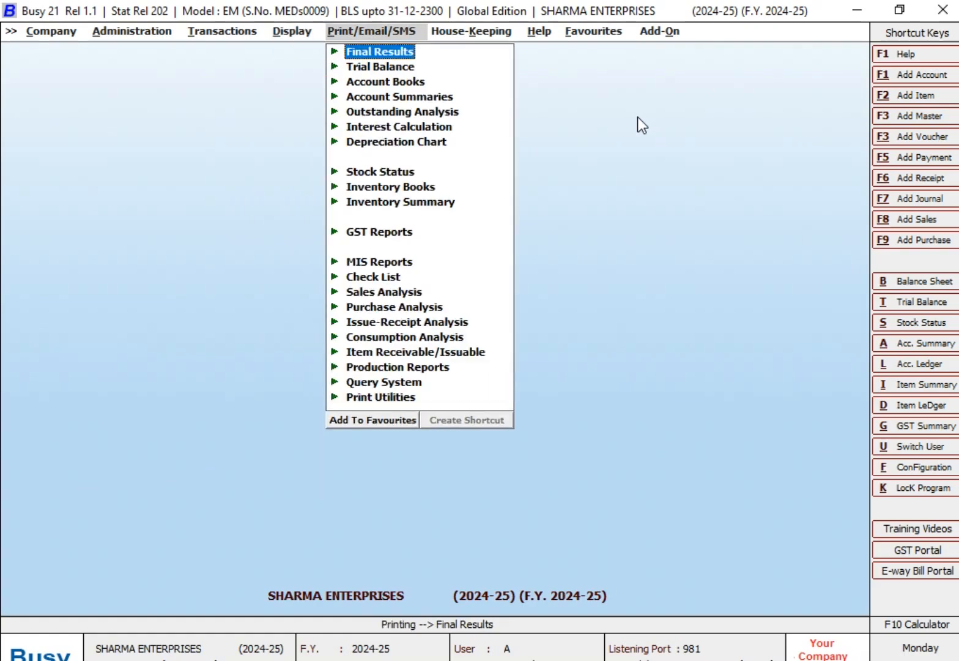
key("Down")
key("Down")
key("Down")
key("Down")
key("Down")
key("Down")
key("Down")
key("Down")
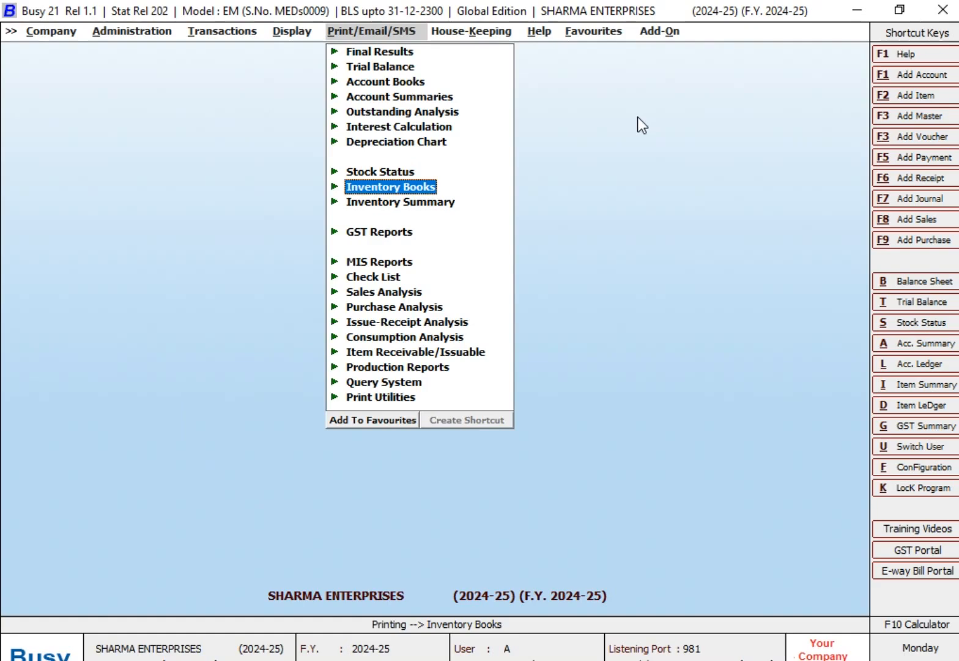
key("Left")
key("Left")
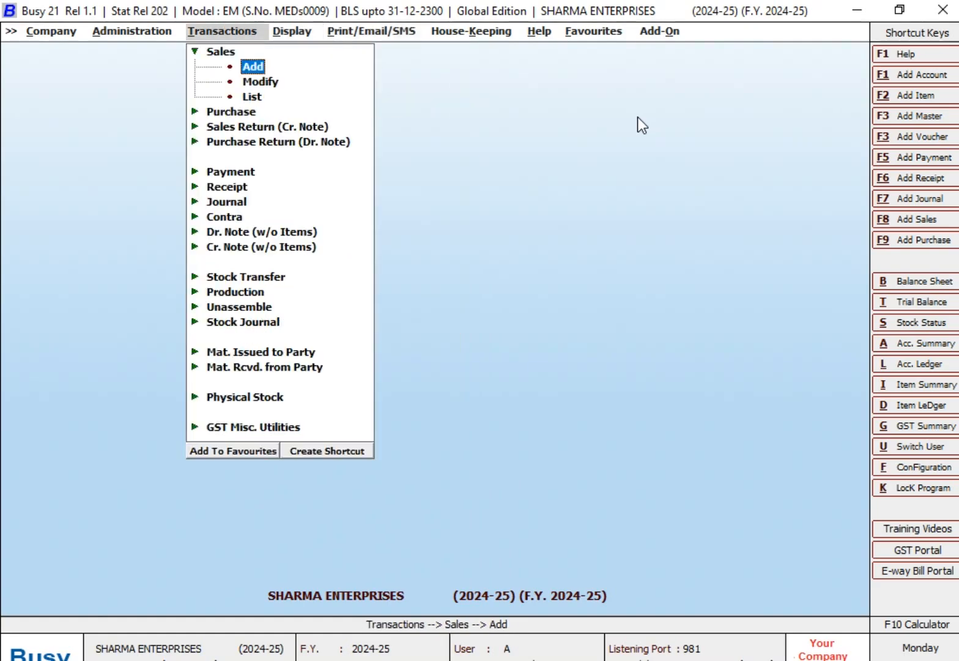
Open the Bills Receivable report under the displayed Outstanding Analysis reports.
key("Right")
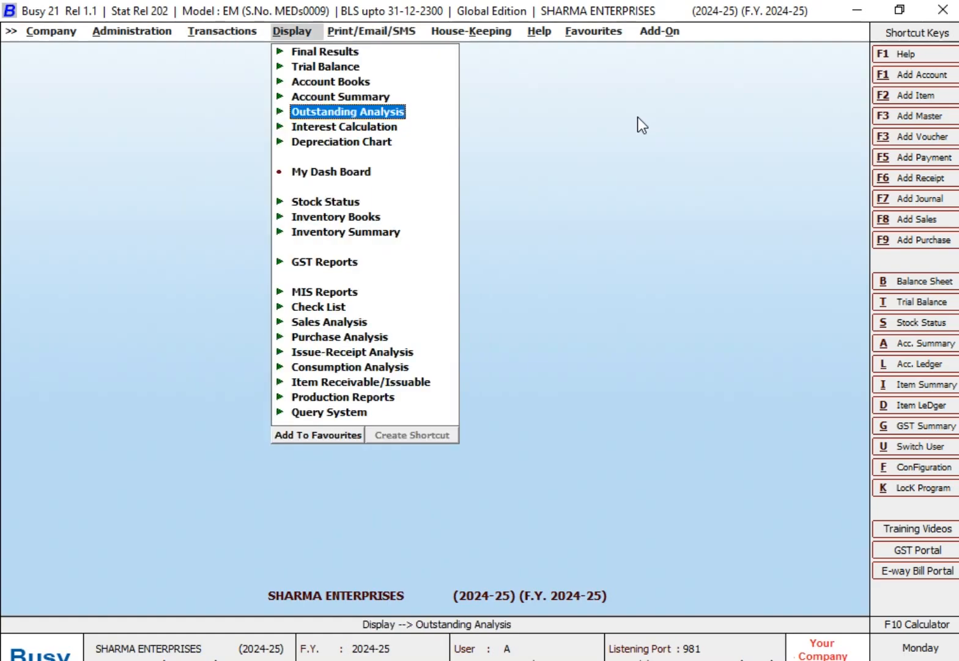
key("Right")
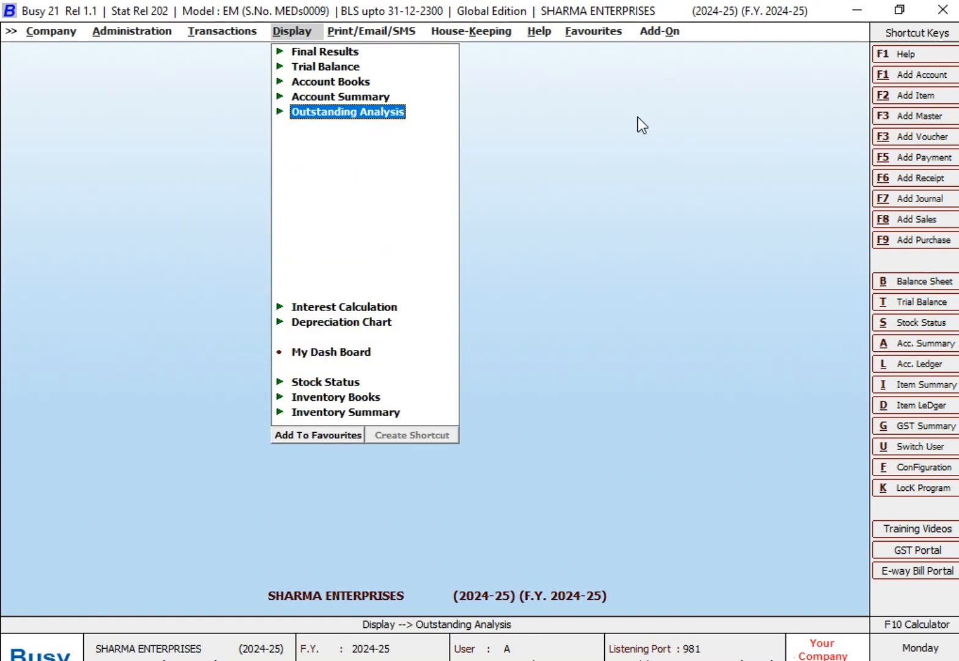
key("Down")
key("Down")
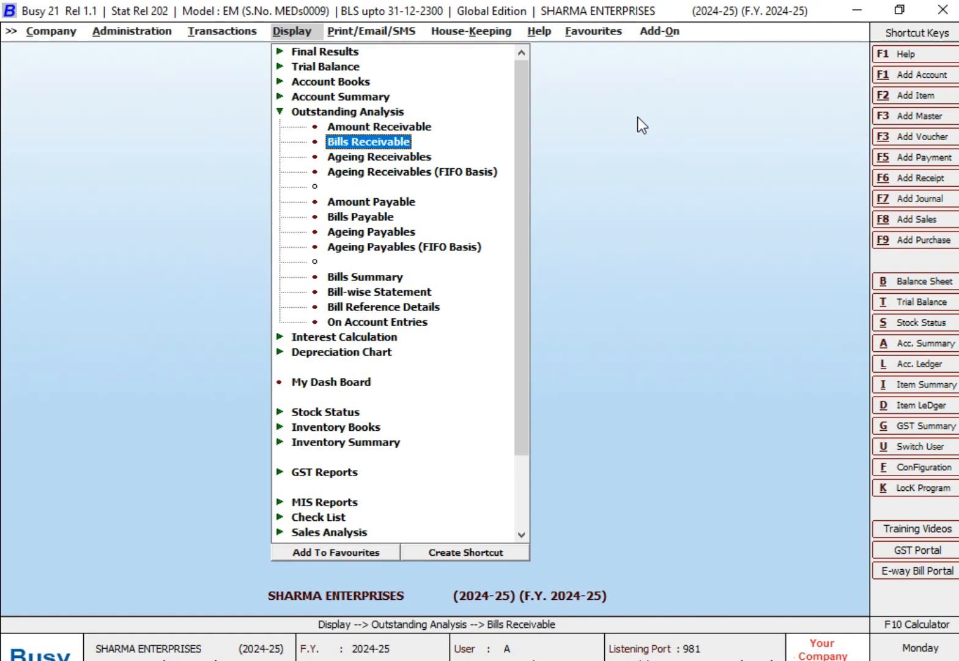
key("Return")
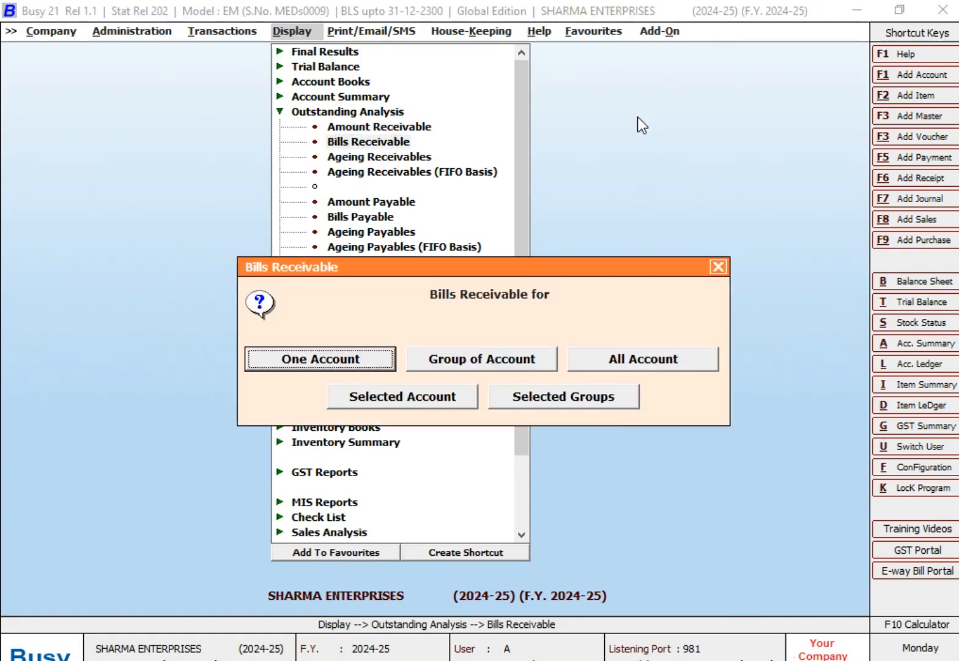
Examine the account scope choices offered for the Bills Receivable report.
key("Right")
key("Right")
key("Right")
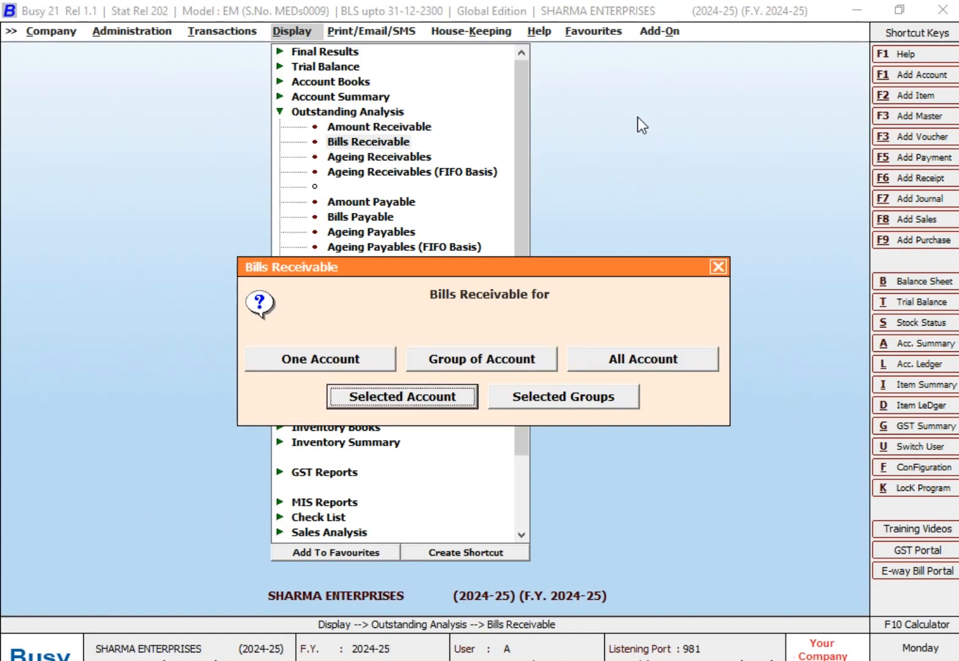
key("Left")
key("Left")
key("Left")
key("Right")
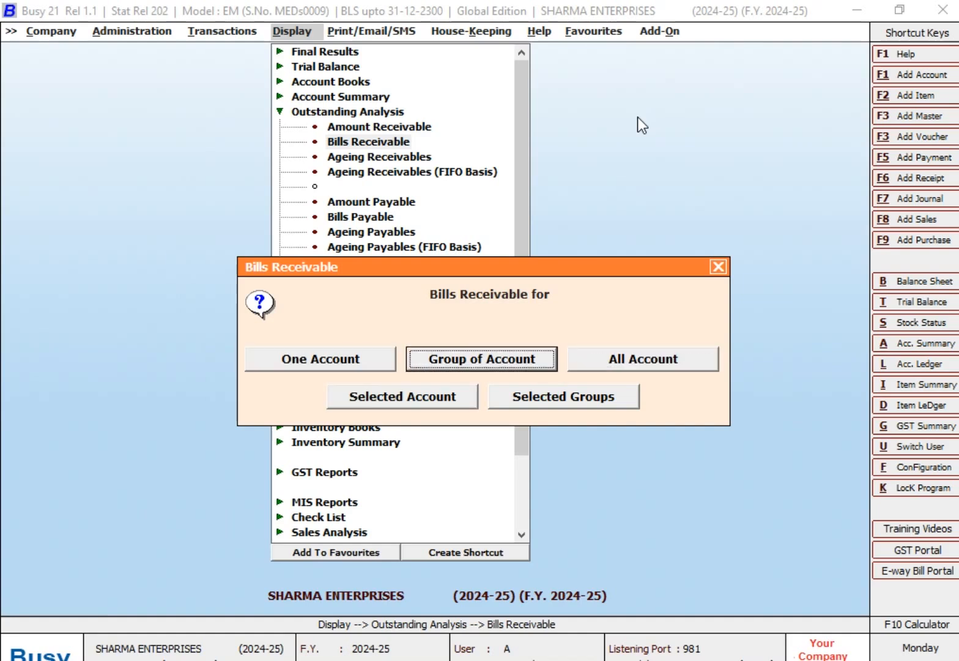
key("Right")
key("Right")
key("Left")
key("Left")
key("Left")
key("Right")
key("Right")
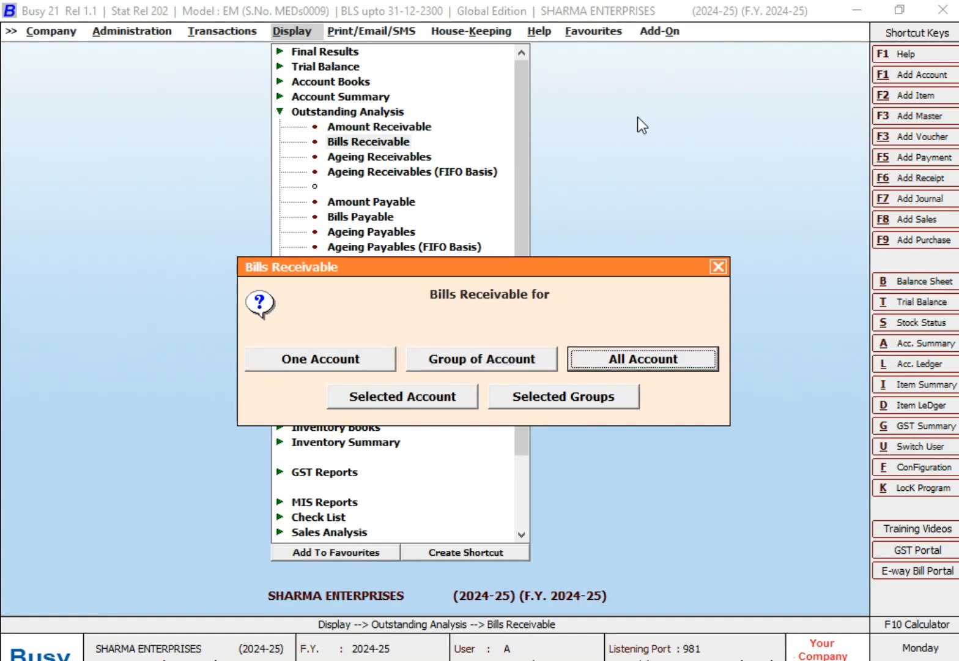
key("Left")
key("Left")
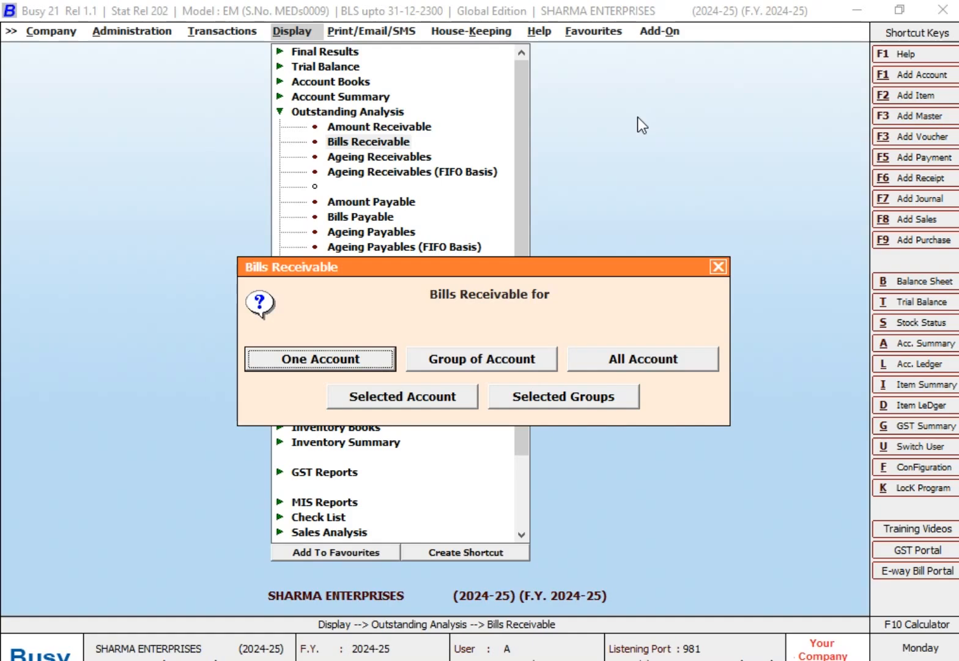
Set up the Bills Receivable report for one account, MR A (SALES PARTY), and look over the types of entries available.
key("Return")
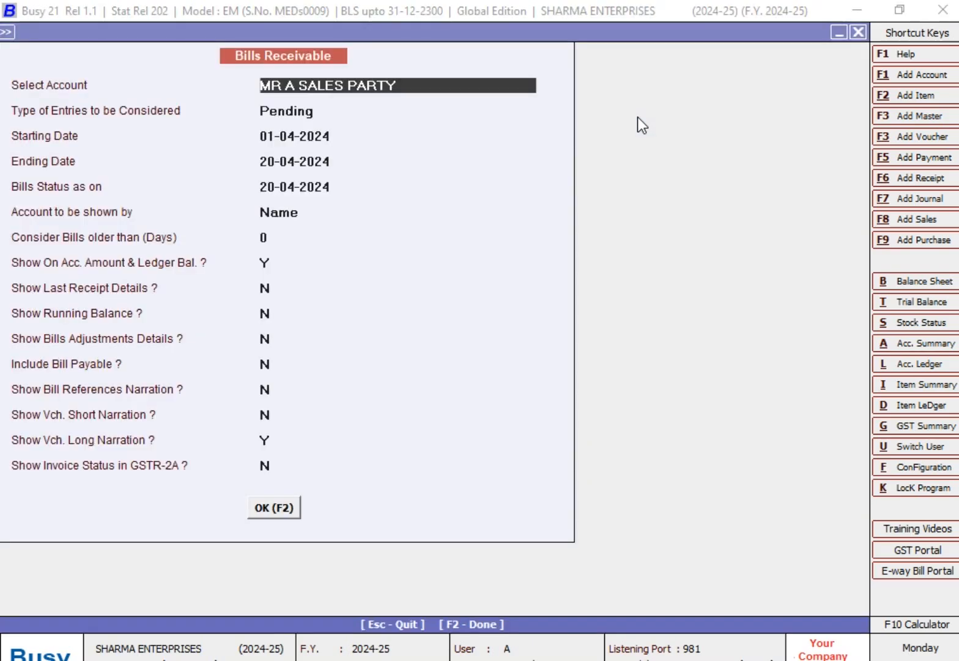
key("Return")
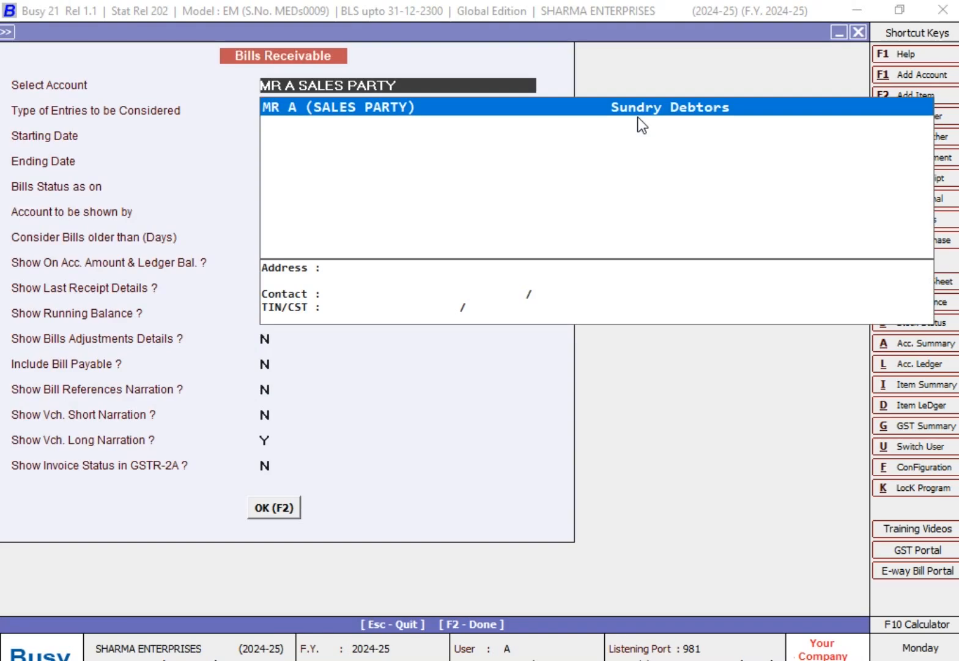
key("Return")
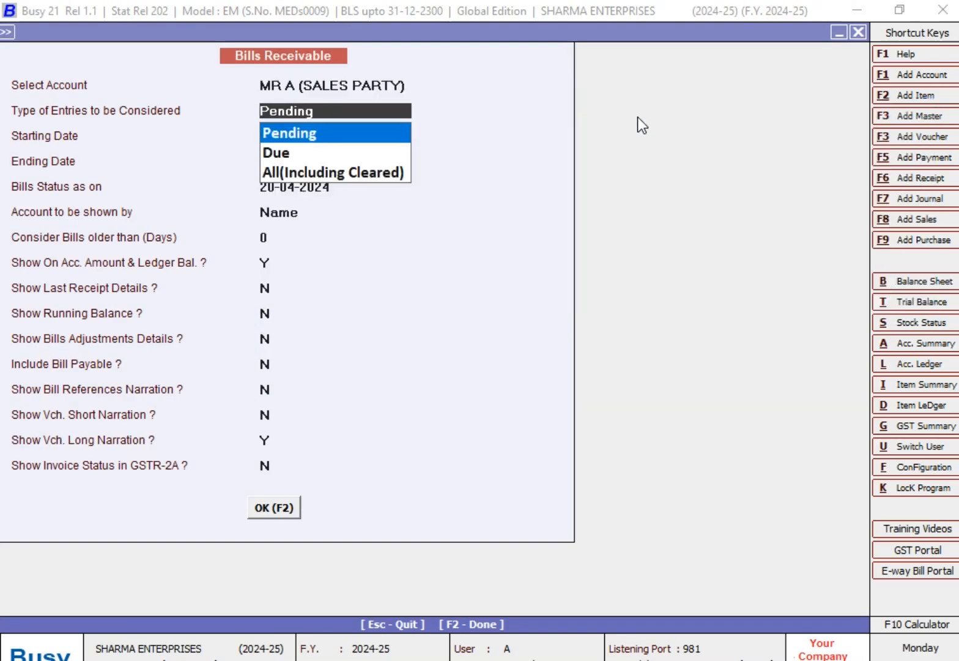
key("Escape")
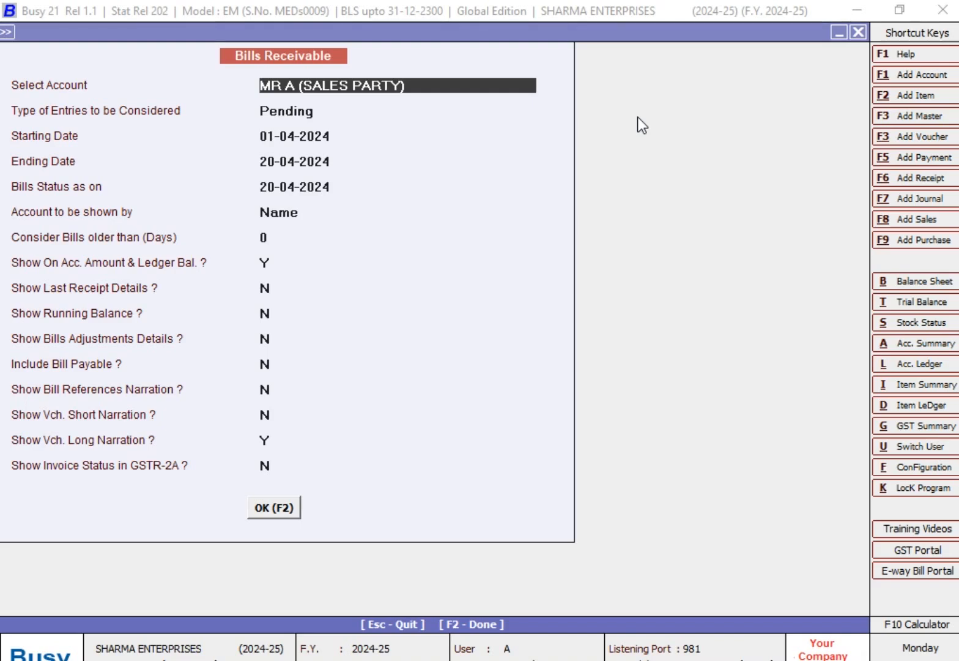
key("Return")
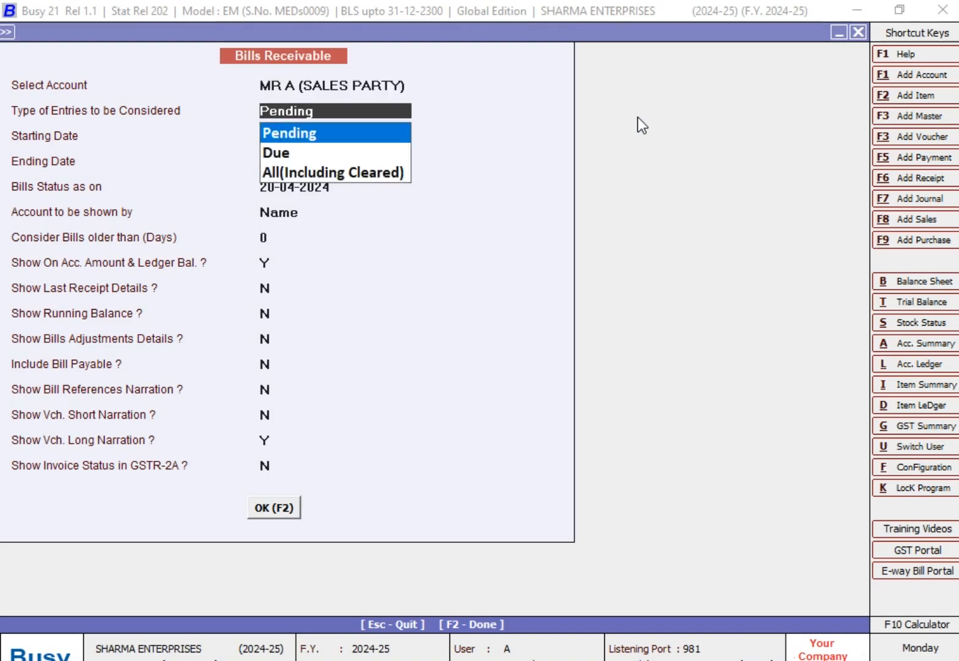
key("Down")
key("Down")
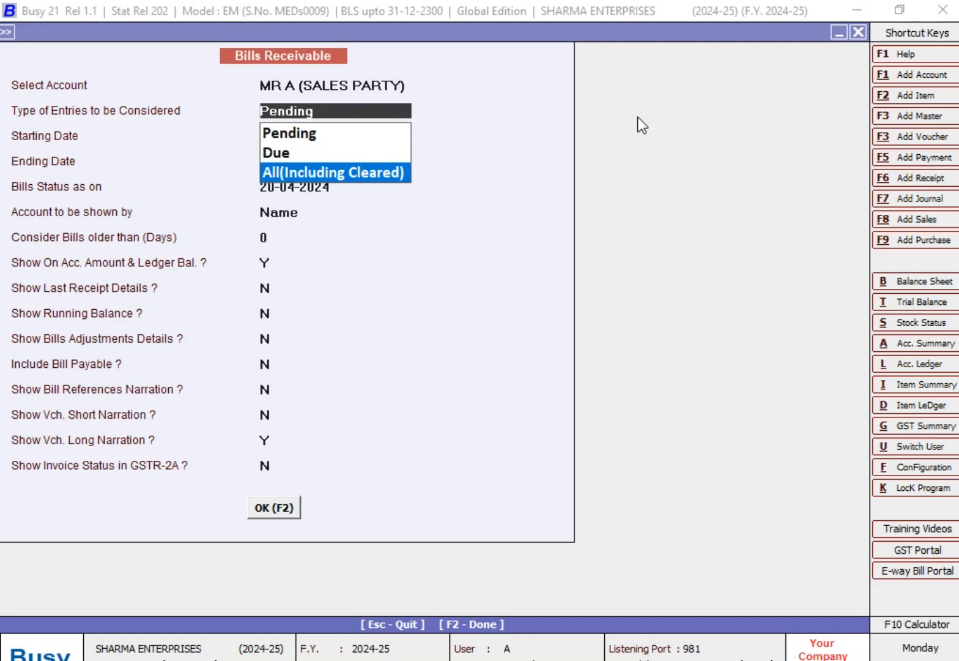
key("Up")
key("Up")
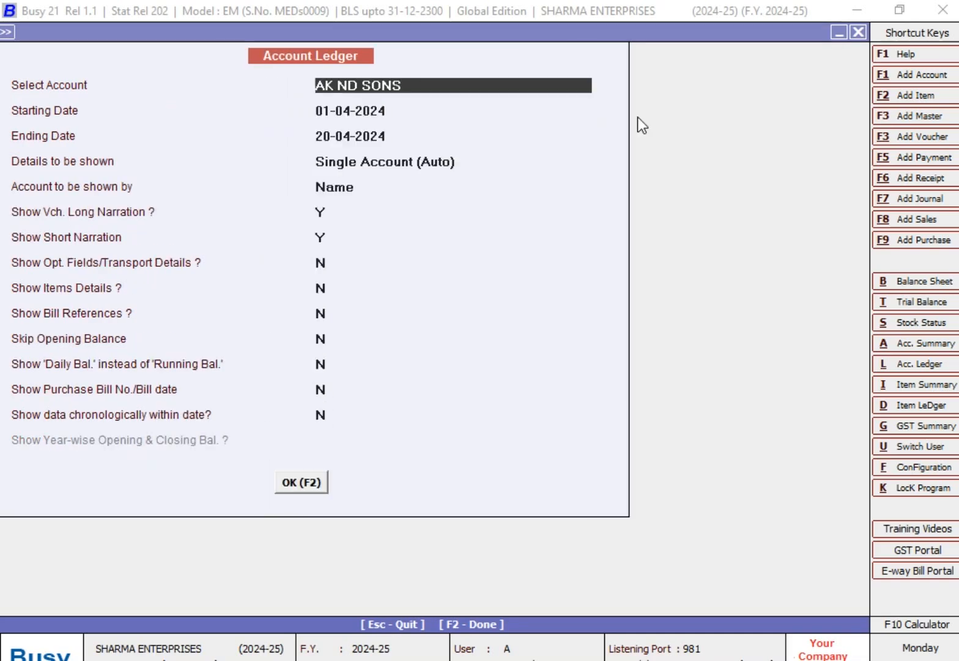
View the account ledger of MR A (SALES PARTY) for 01-04-2024 to 20-04-2024 and return to the Bills Receivable options.
type("MR")
key("Return")
key("F2")
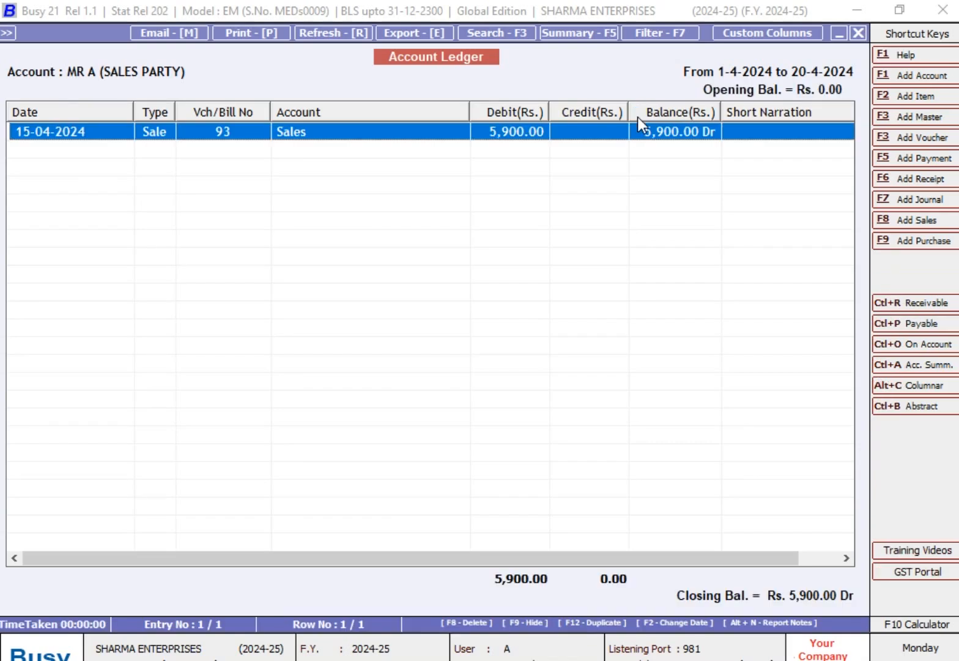
key("Escape")
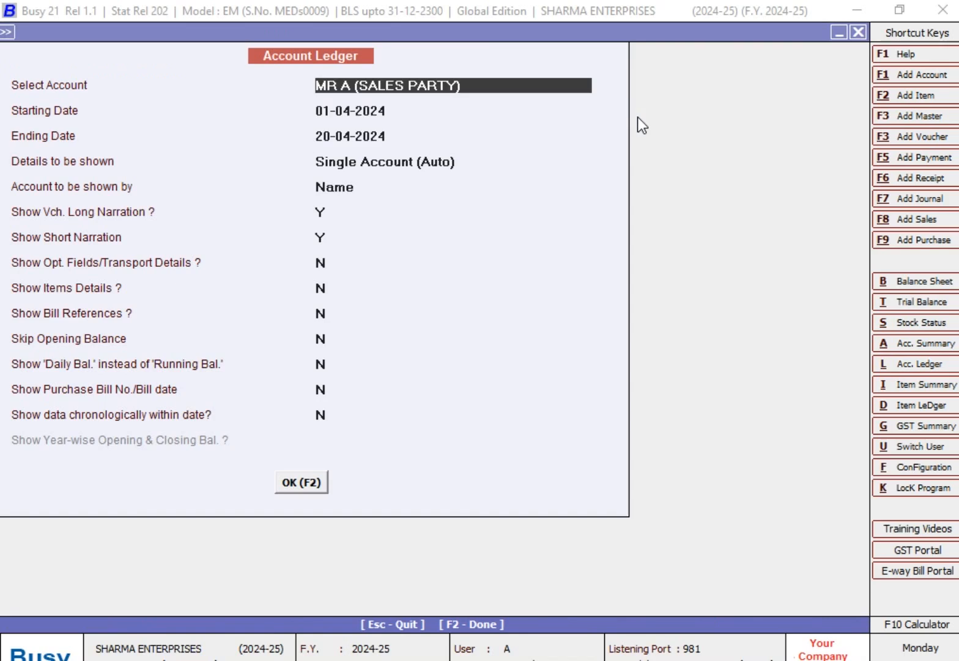
key("Escape")
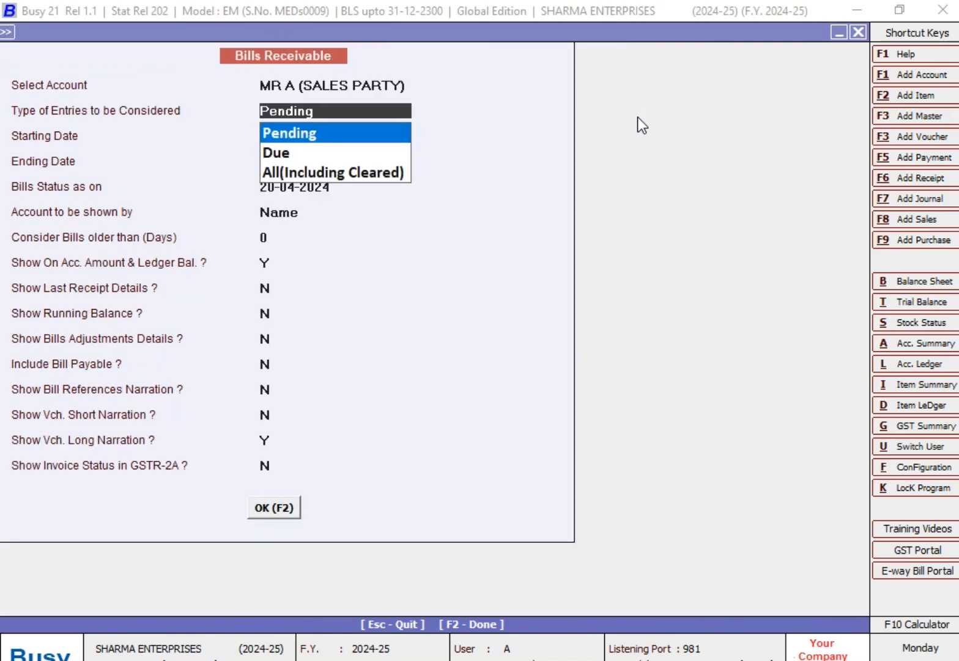
Display the pending bills receivable of MR A (SALES PARTY) for 01-04-2024 to 20-04-2024 with the default options, and return to the report options.
key("Return")
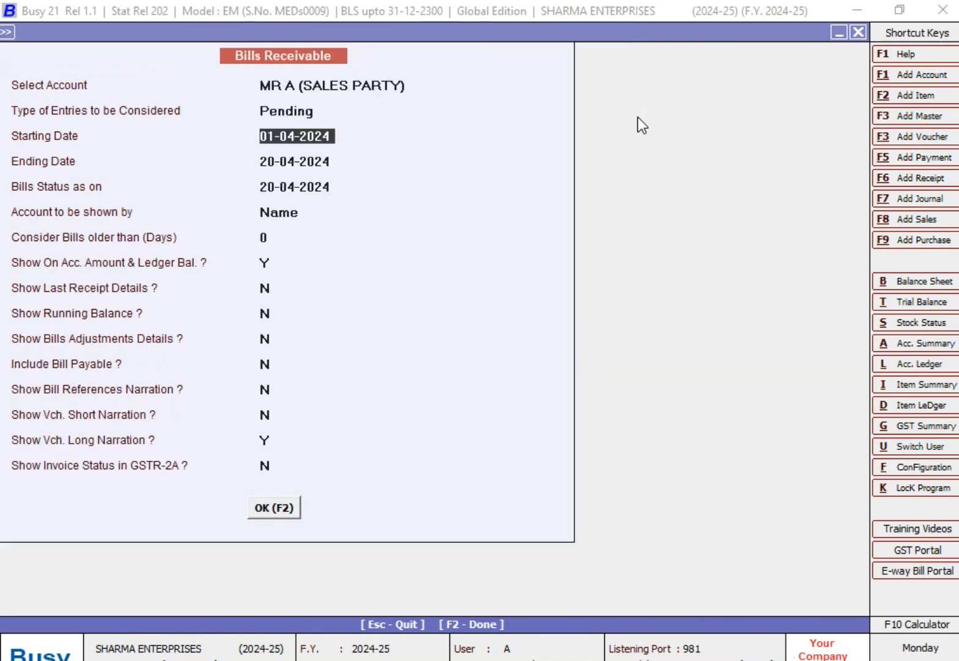
key("Return")
key("Return")
key("Return")
key("Return")
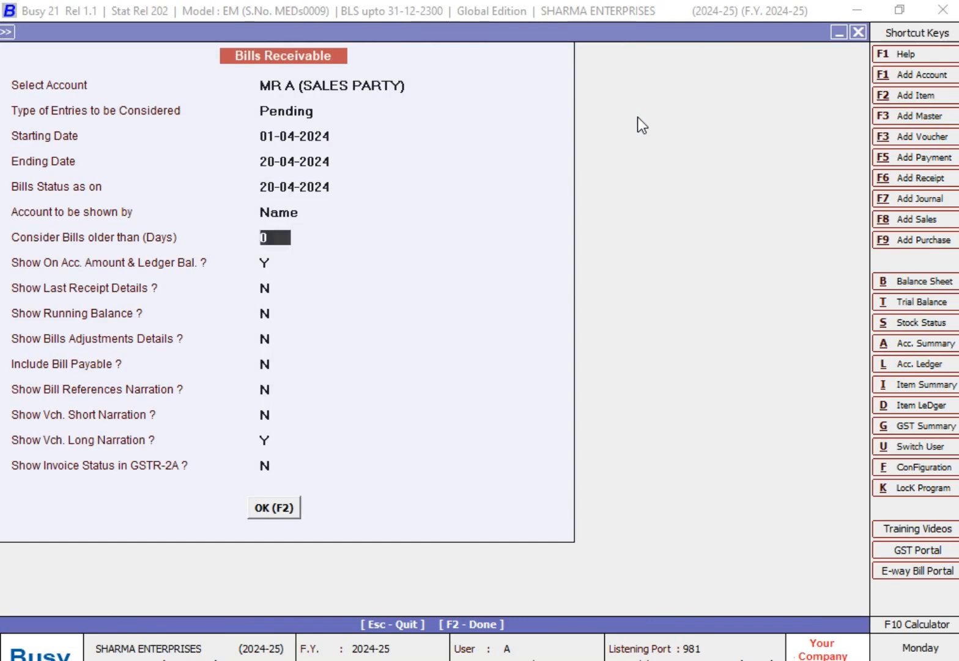
key("Return")
key("Return")
key("Return")
key("Return")
key("Return")
key("Return")
key("Return")
key("Return")
key("Return")
key("Return")
key("Return")
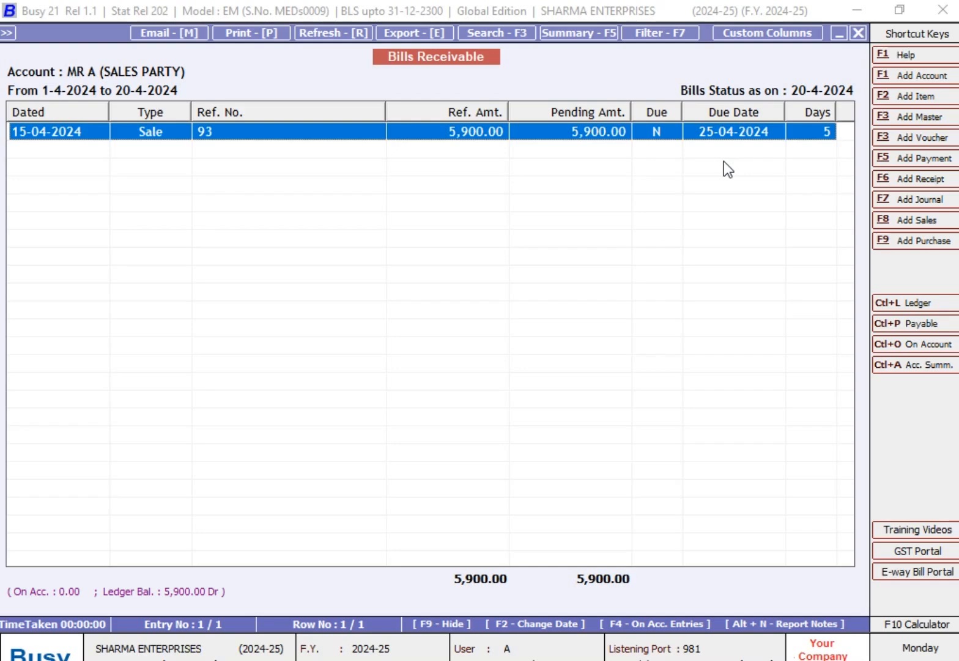
key("Escape")
Display only the Due bills receivable of MR A (SALES PARTY) for 01-04-2024 to 20-04-2024, and return to the report options.
key("Return")
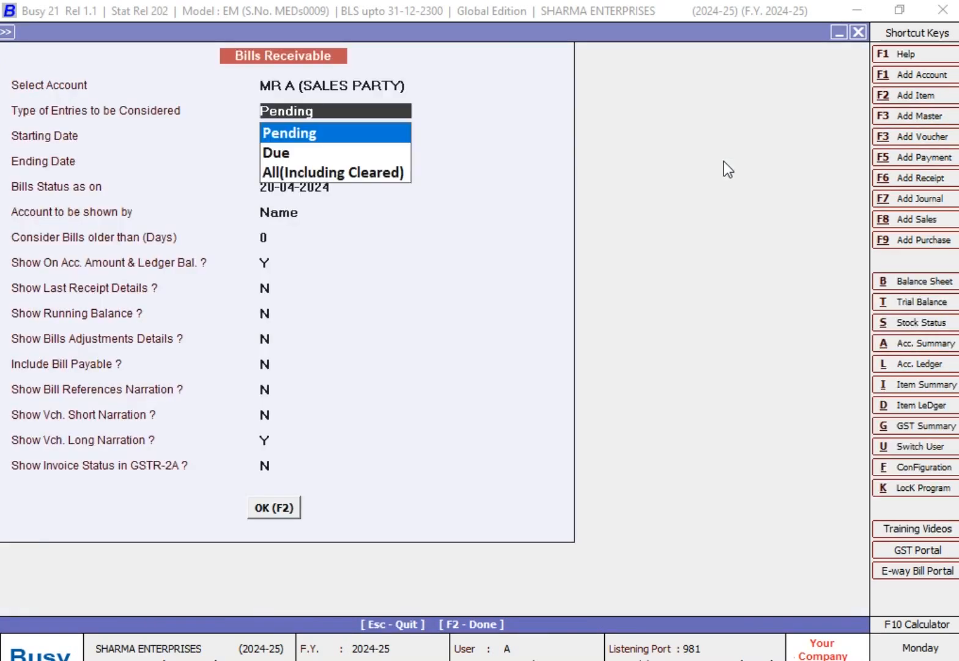
key("Down")
key("Return")
key("Return")
key("Return")
key("Return")
key("Return")
key("Return")
key("Return")
key("Return")
key("Return")
key("Return")
key("Return")
key("Return")
key("Return")
key("Return")
key("Return")
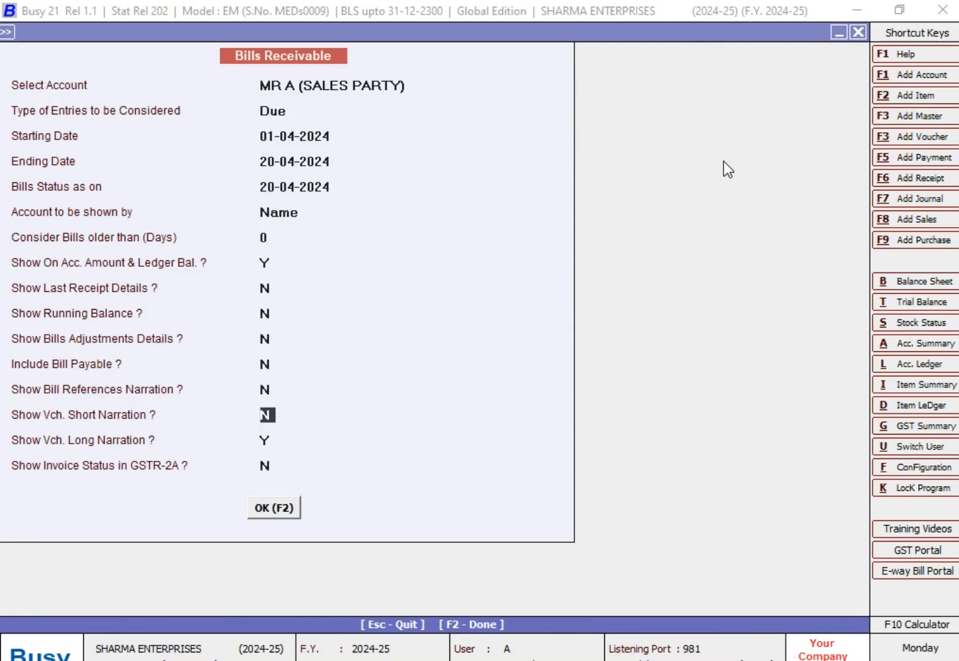
key("Return")
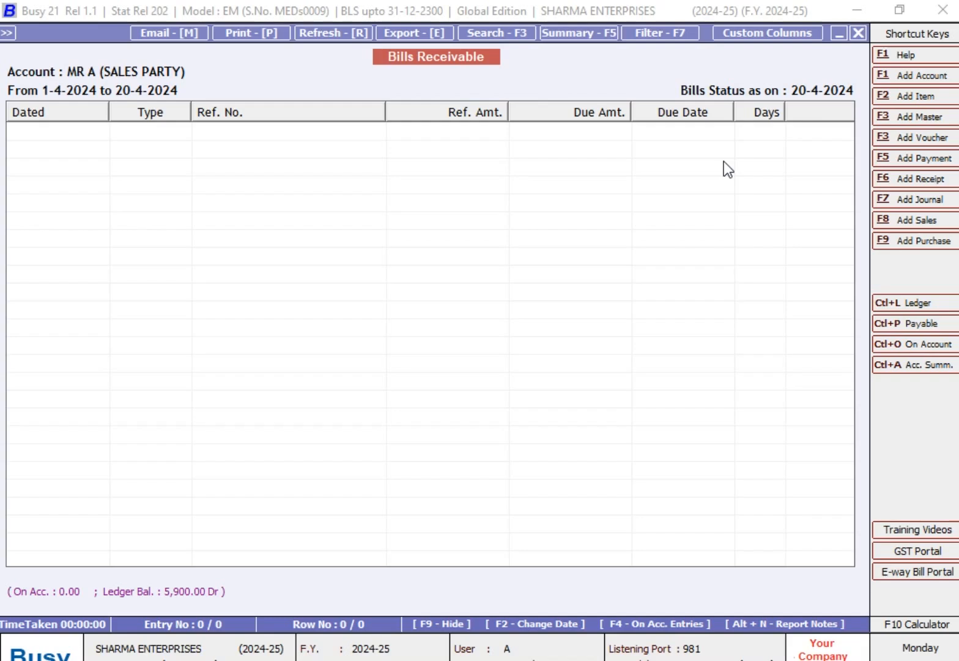
key("Escape")
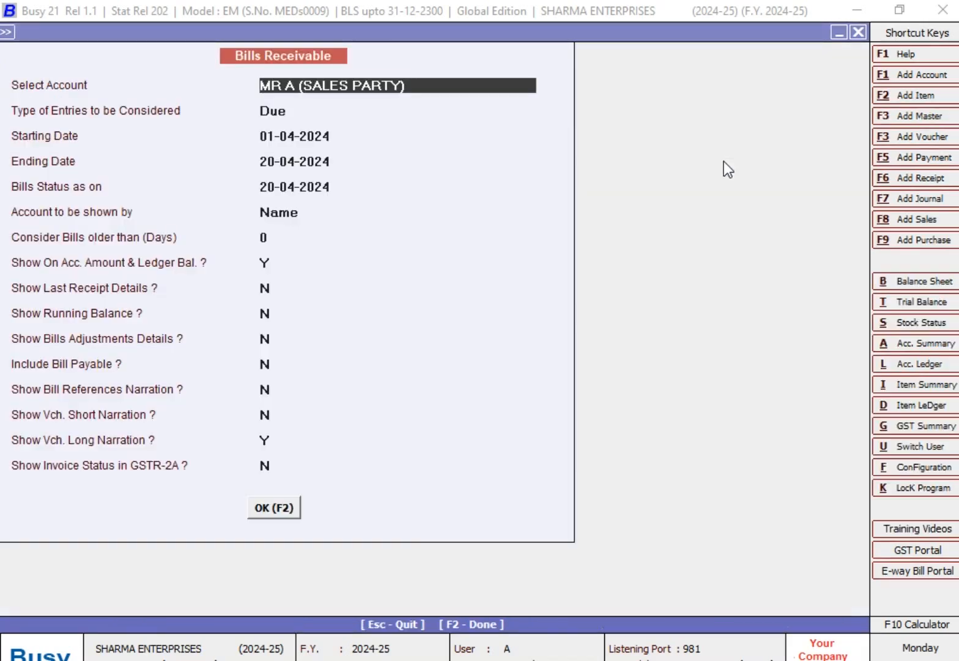
Display MR A (SALES PARTY)'s Due bills with the ending date and bills status date set to 30-04-2024, and close the result.
key("Return")
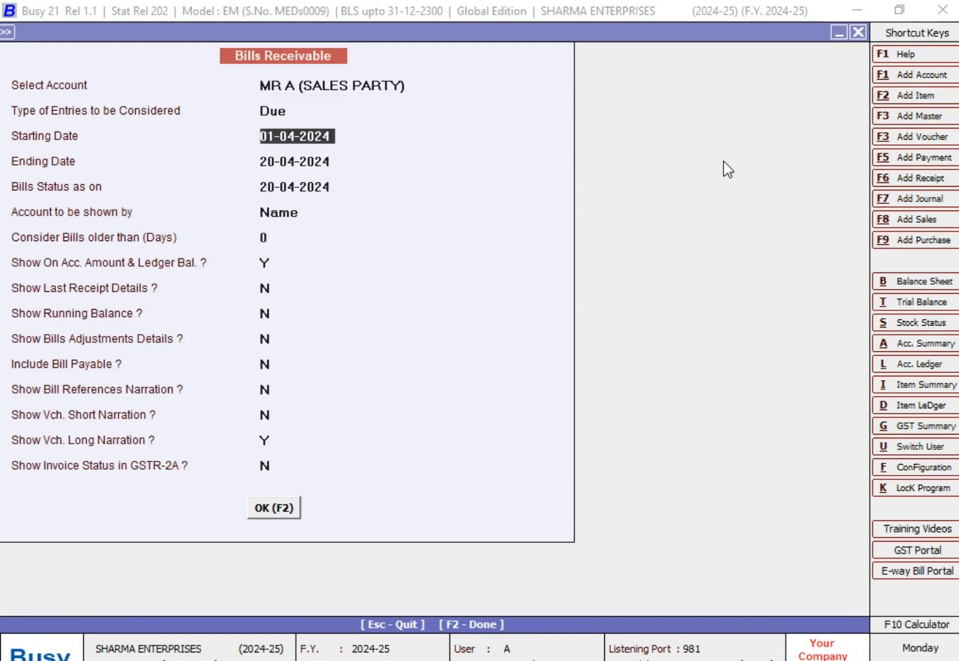
key("Return")
type("30-4")
key("Return")
type("30-4")
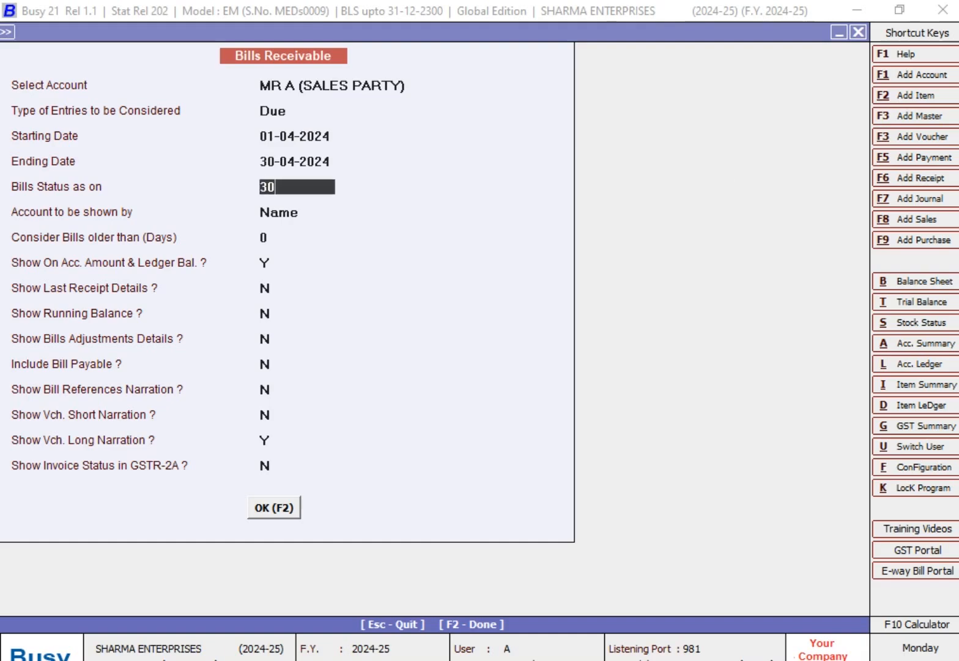
key("Return")
key("Return")
key("Return")
key("Return")
key("Return")
key("Return")
key("Return")
key("Return")
key("Return")
key("F2")
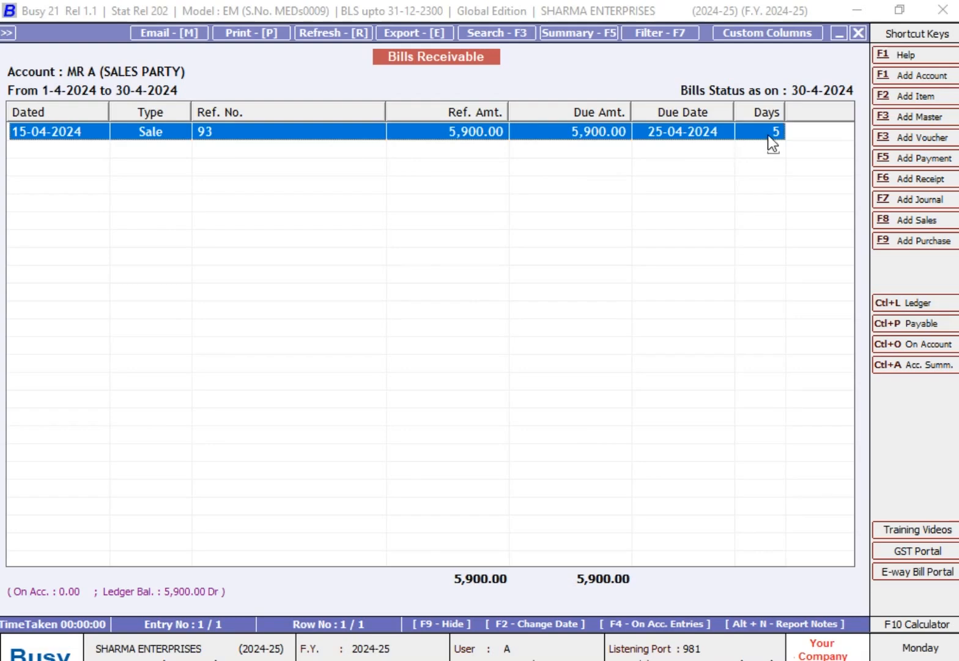
key("Escape")
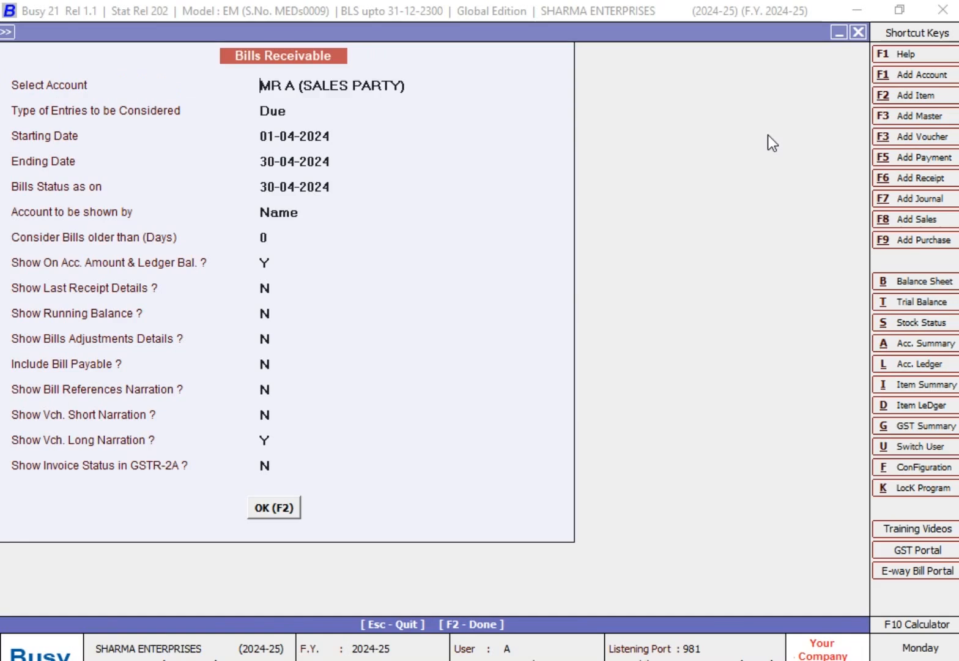
Display All (Including Cleared) bills receivable of MR A (SALES PARTY) up to 30-04-2024, and return to the report options.
key("Return")
key("Up")
key("Return")
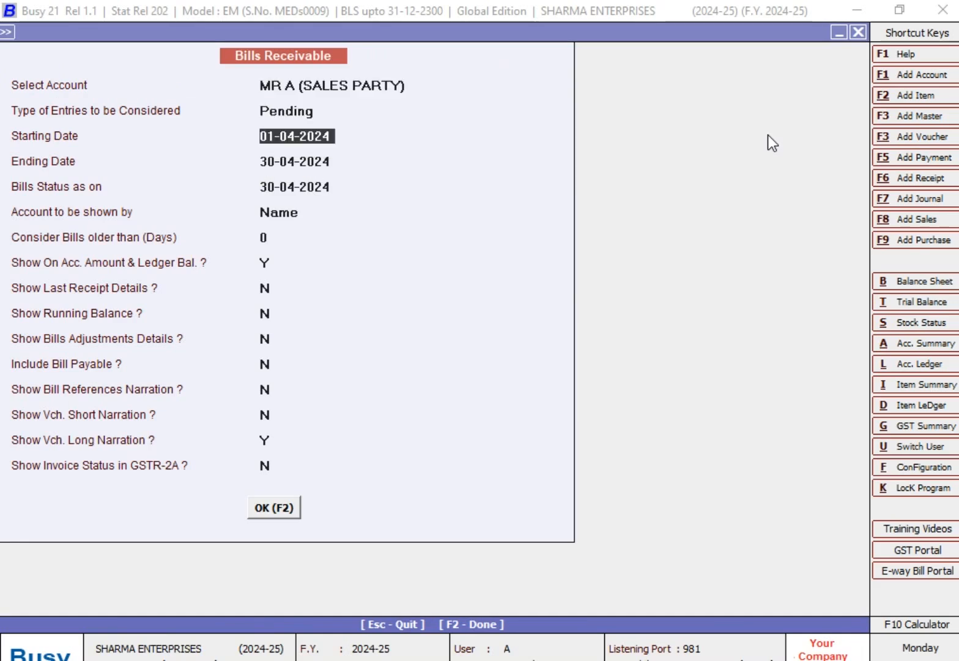
key("Up")
key("Down")
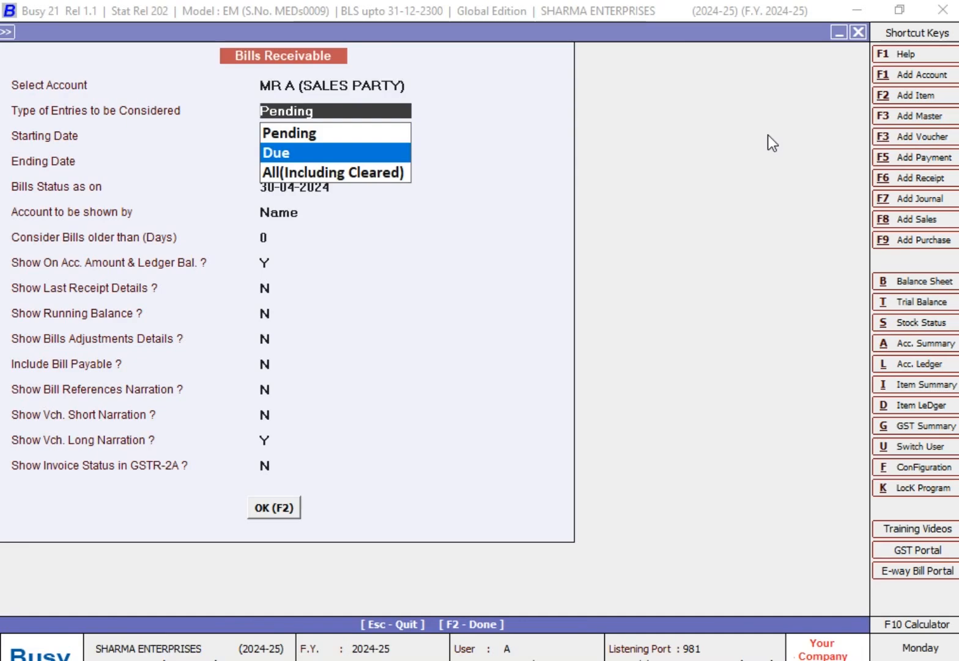
key("Down")
key("Return")
key("Return")
key("Return")
key("Return")
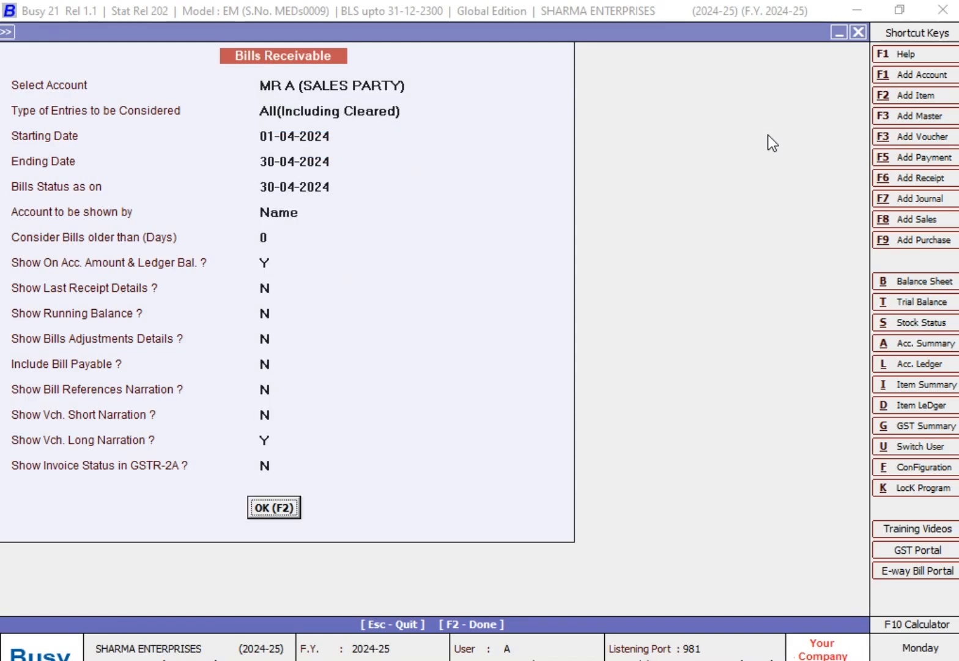
key("Return")
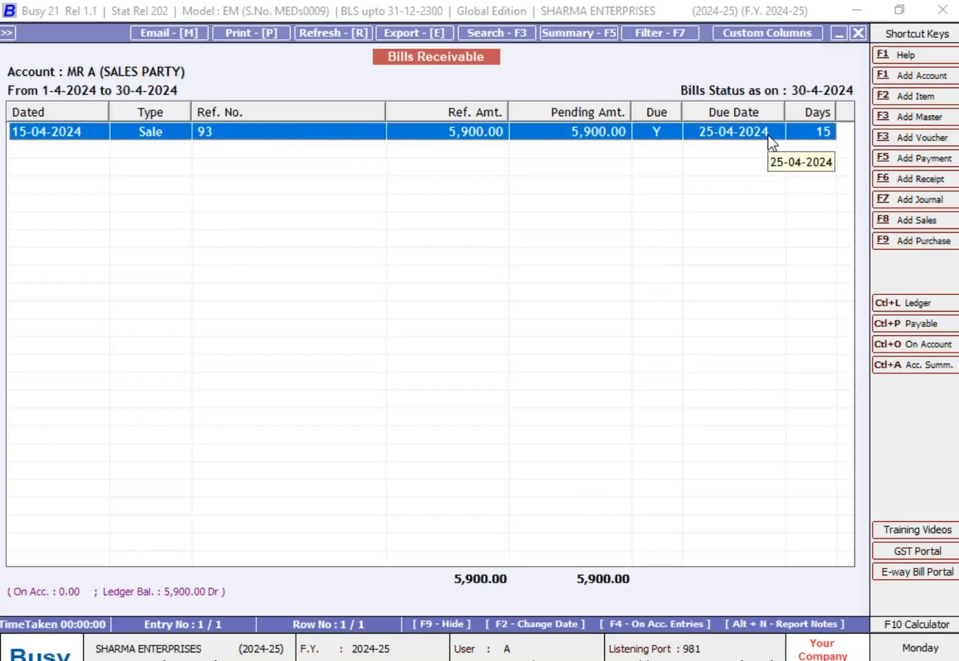
key("Escape")
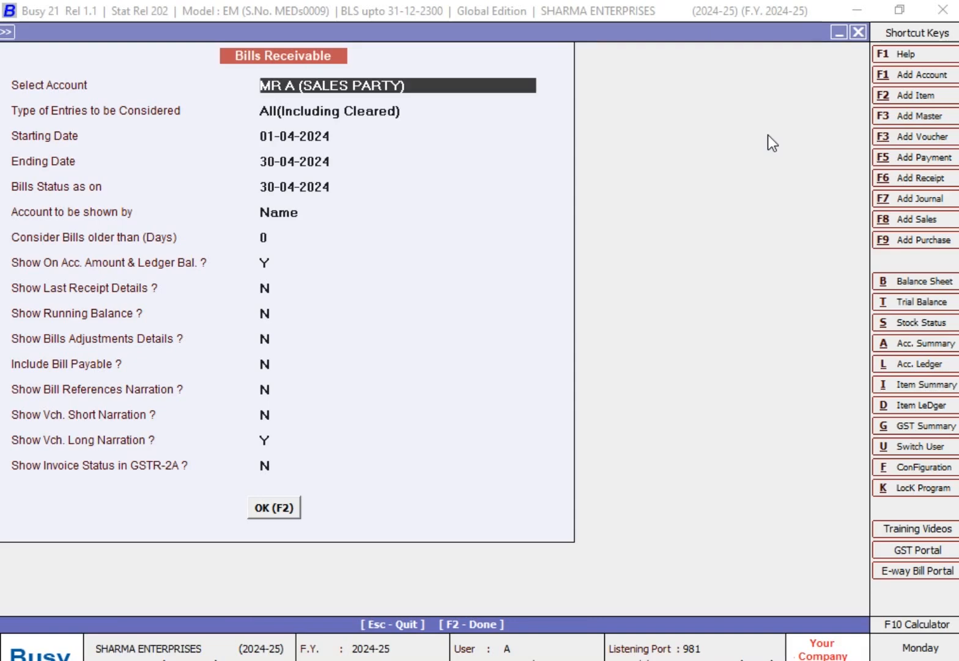
Display the Pending bills receivable of the account AJAY ND SONS for 01-04-2024 to 30-04-2024, and close the result.
type("AJ")
key("Return")
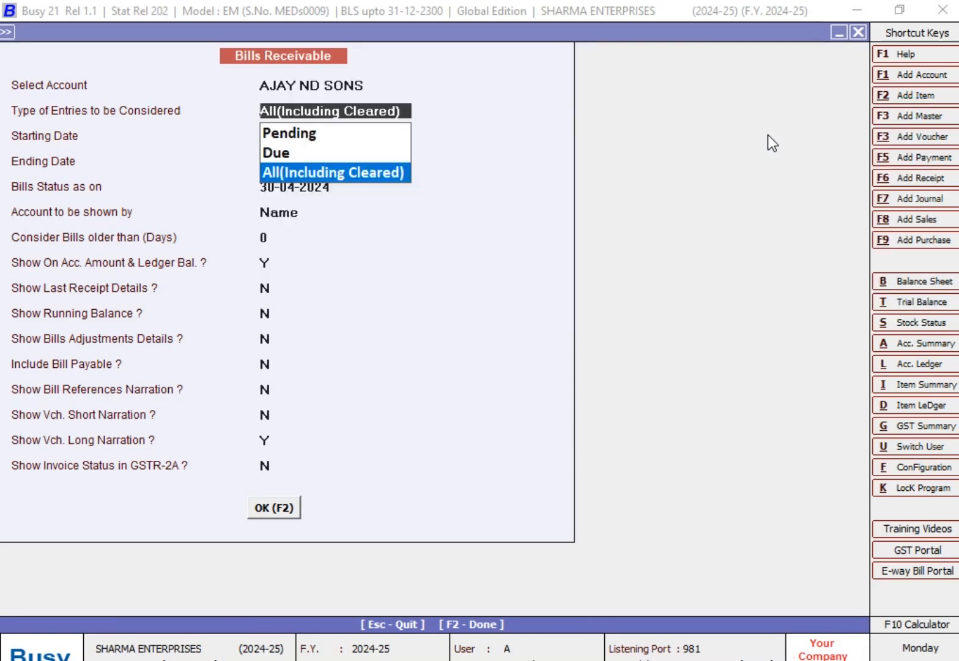
key("Up")
key("Up")
key("Return")
key("Return")
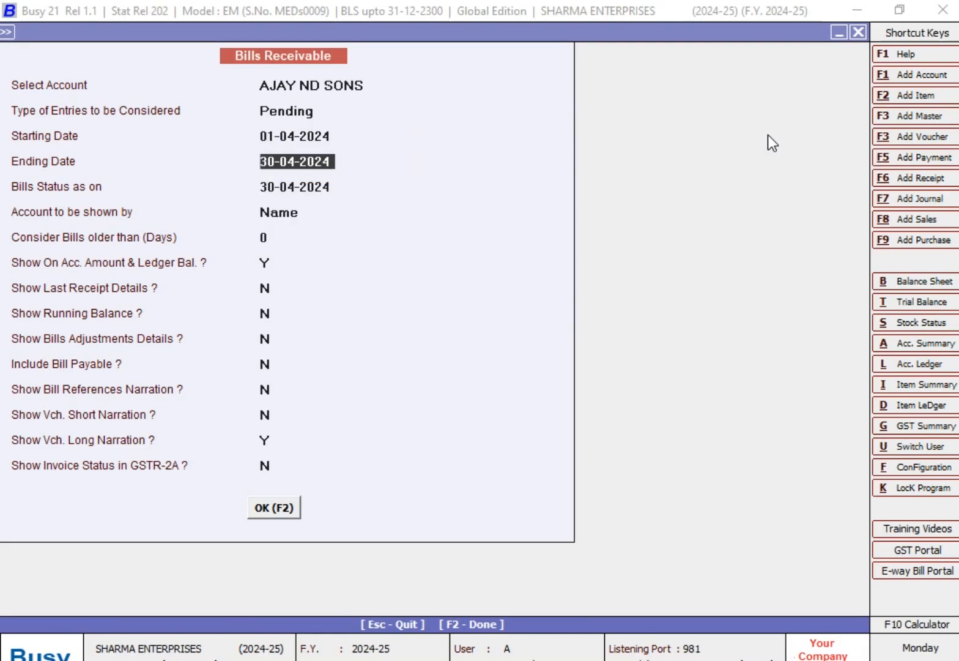
key("Return")
key("Return")
key("Return")
key("Return")
key("Return")
key("Return")
key("Return")
key("Return")
key("Return")
key("Return")
key("Return")
key("Return")
key("Return")
key("Return")
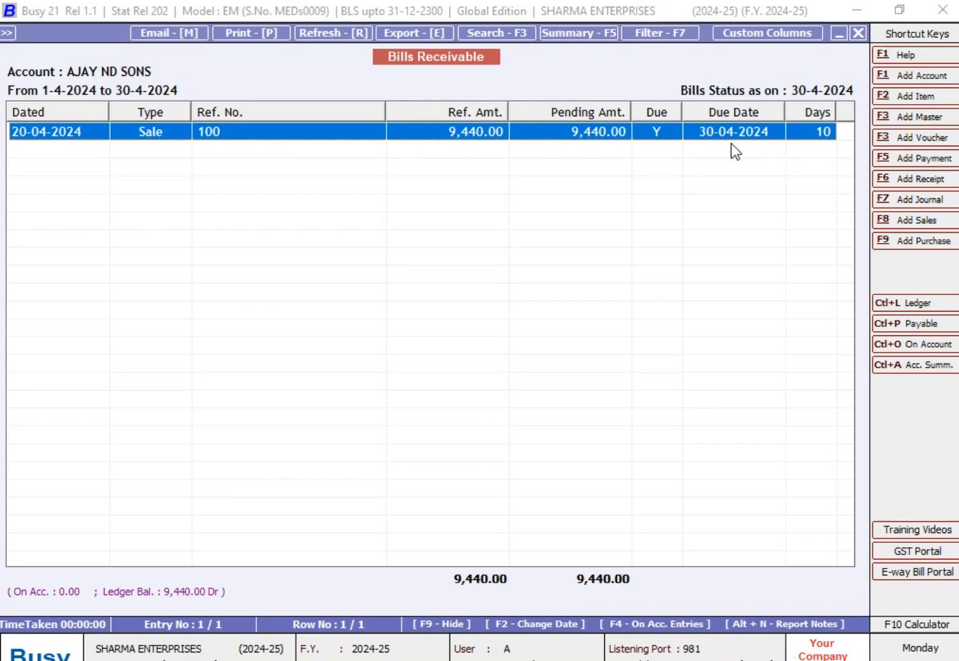
key("Escape")
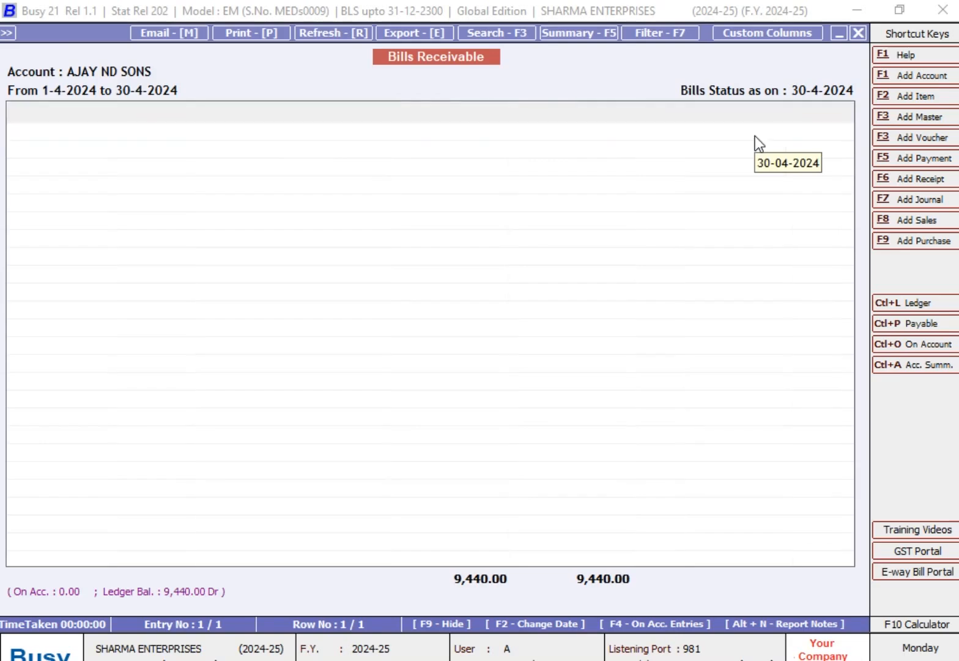
Display the Due bills receivable of AJAY ND SONS for 01-04-2024 to 30-04-2024, and return to the report options.
key("Return")
key("Down")
key("Return")
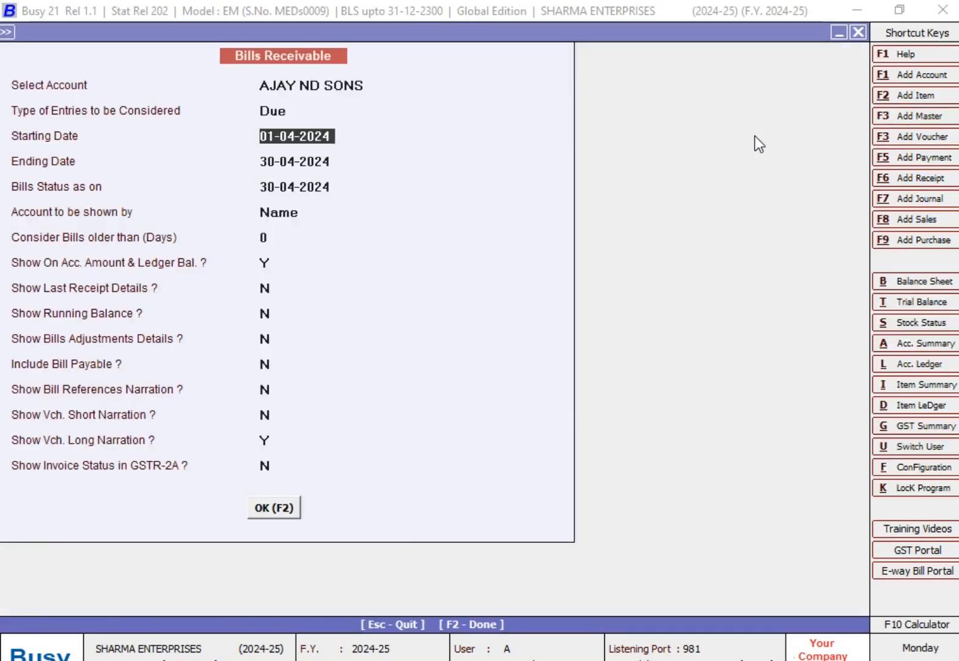
key("Return")
key("Return")
key("Return")
key("Return")
key("Return")
key("Return")
key("Return")
key("Return")
key("Return")
key("Return")
key("Return")
key("F2")
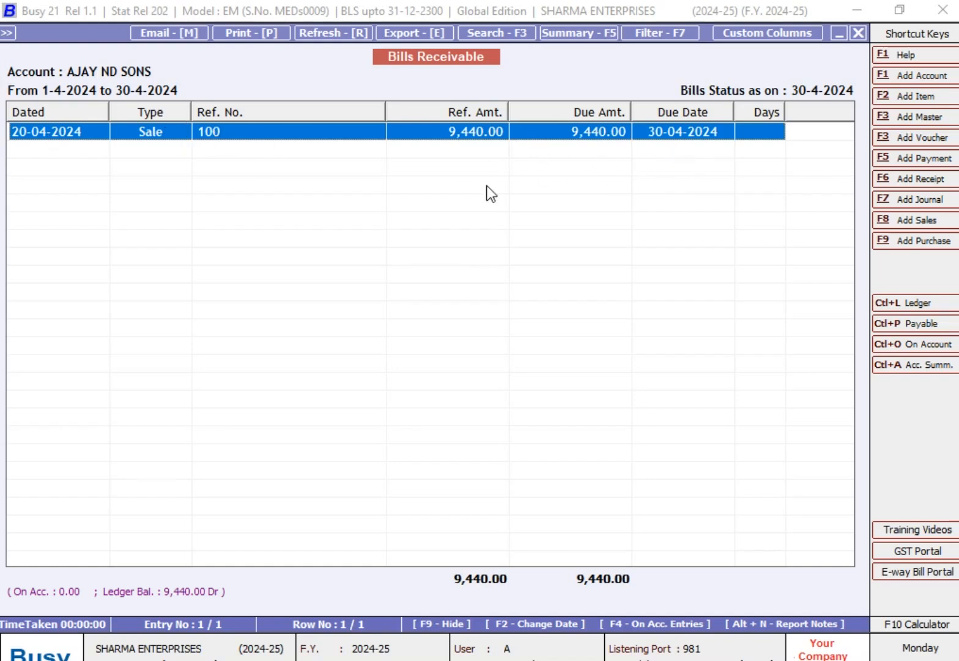
key("Escape")
Display AJAY ND SONS's Due bills with the ending date and bills status date set to 29-04-2024, and close the result.
key("Return")
key("Return")
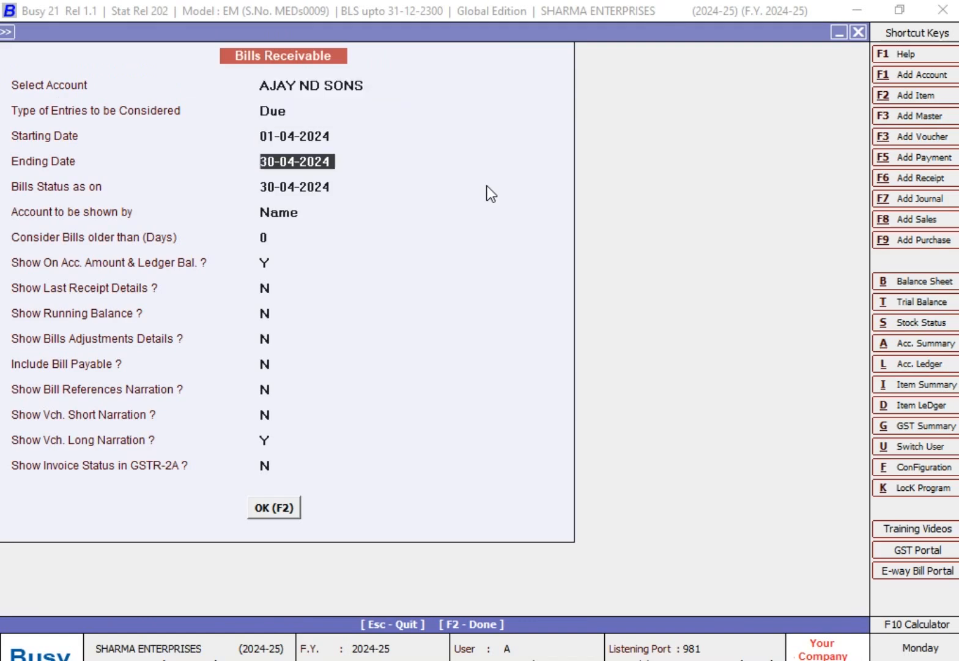
type("29-04")
key("Return")
type("29-04")
key("Return")
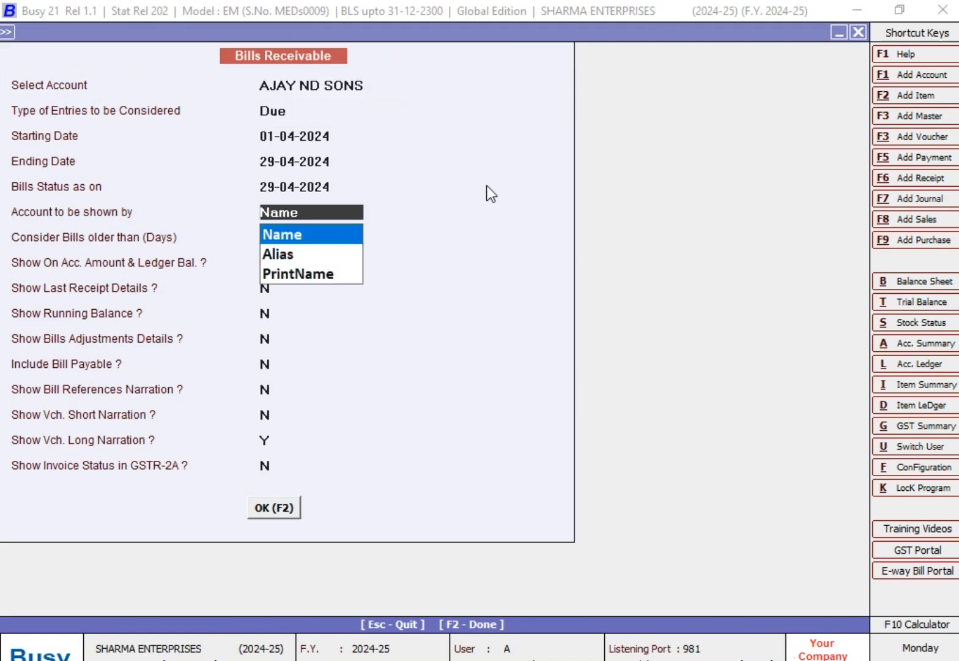
key("Return")
key("Return")
key("Return")
key("Return")
key("F2")
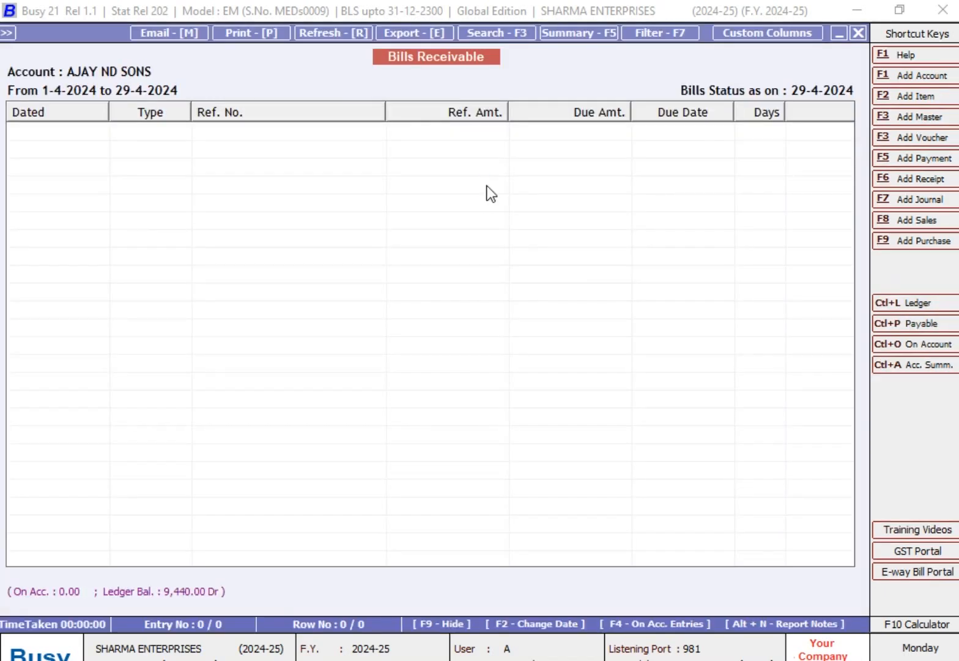
key("Escape")
Display AJAY ND SONS's Due bills with the ending date and bills status date set to 01-05-2024, and close the result.
key("Return")
key("Return")
key("Return")
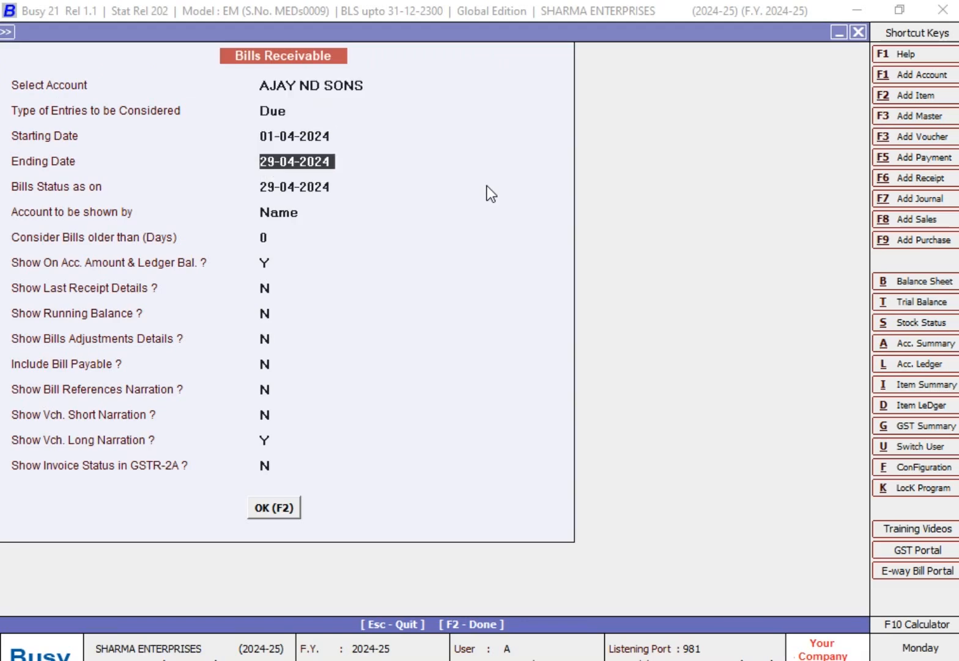
type("1-05")
key("Return")
type("1-05")
key("Return")
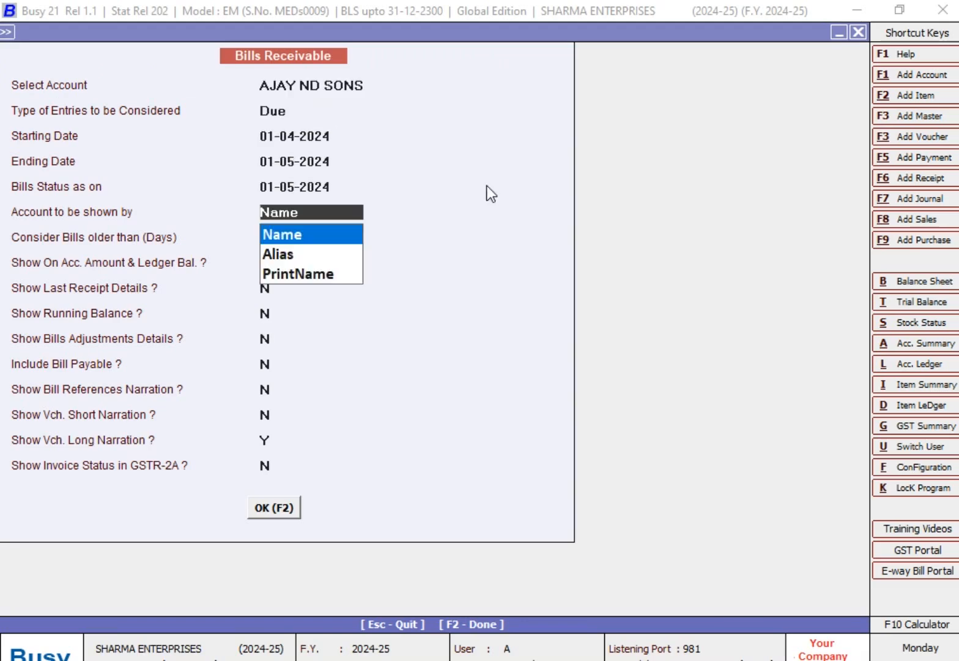
key("Return")
key("Return")
key("Return")
key("F2")
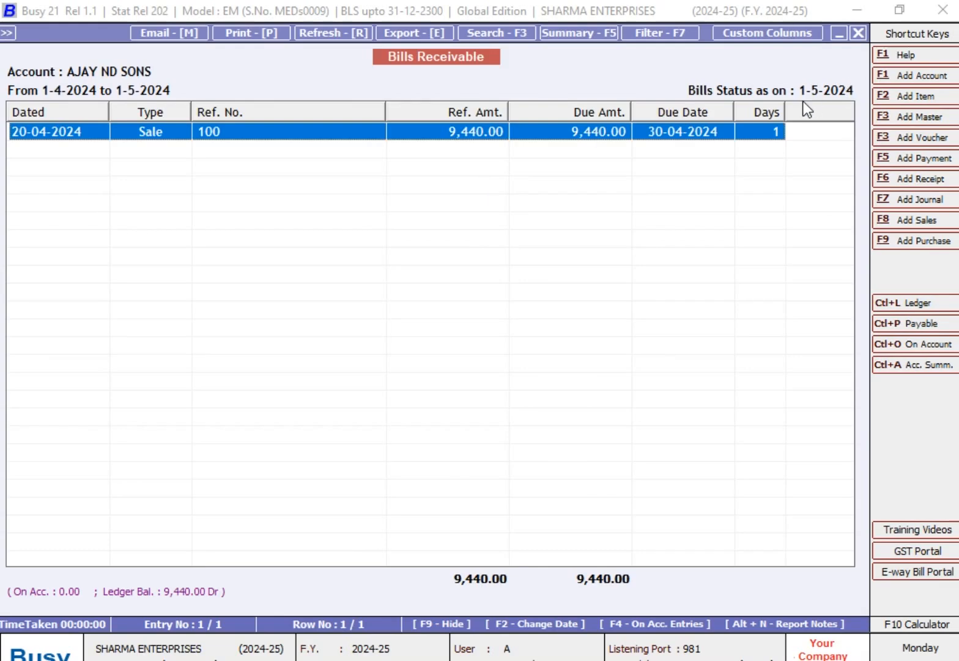
key("Escape")
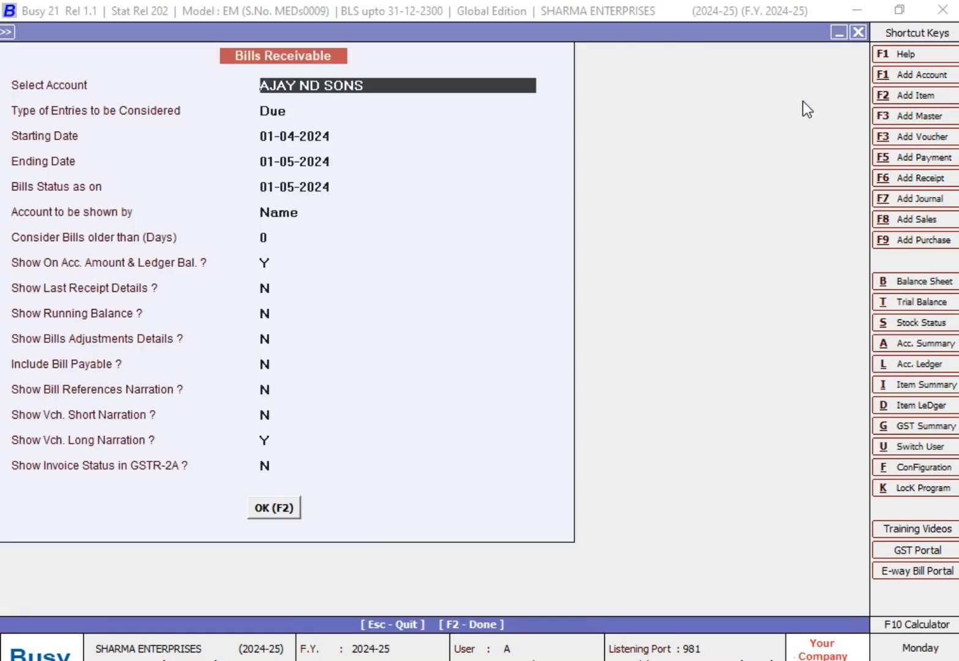
Display All (Including Cleared) bills receivable of AJAY ND SONS up to 01-05-2024, and leave the Bills Receivable report.
key("Return")
key("Up")
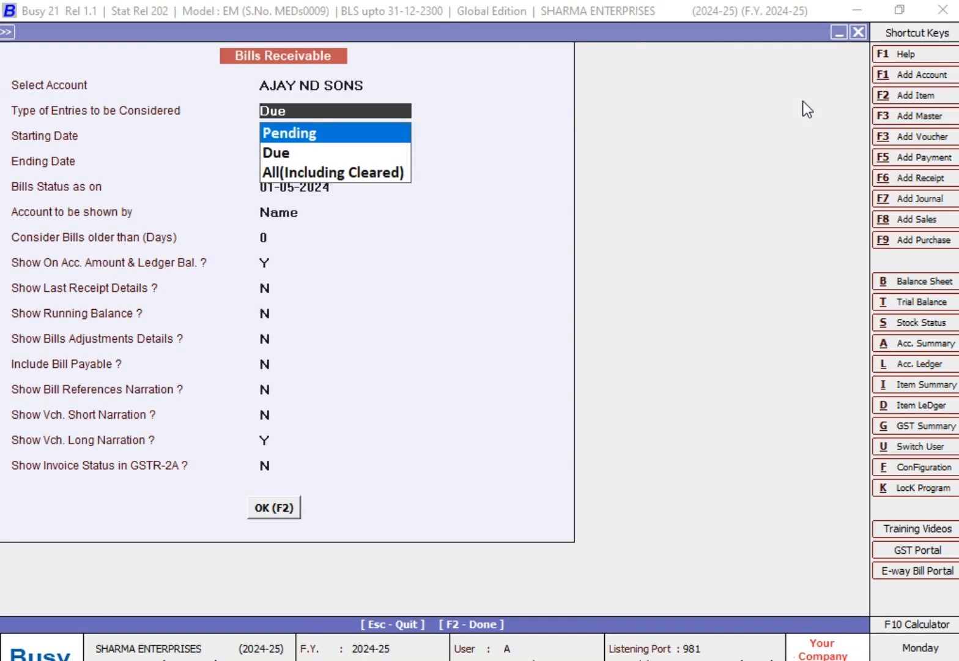
key("Down")
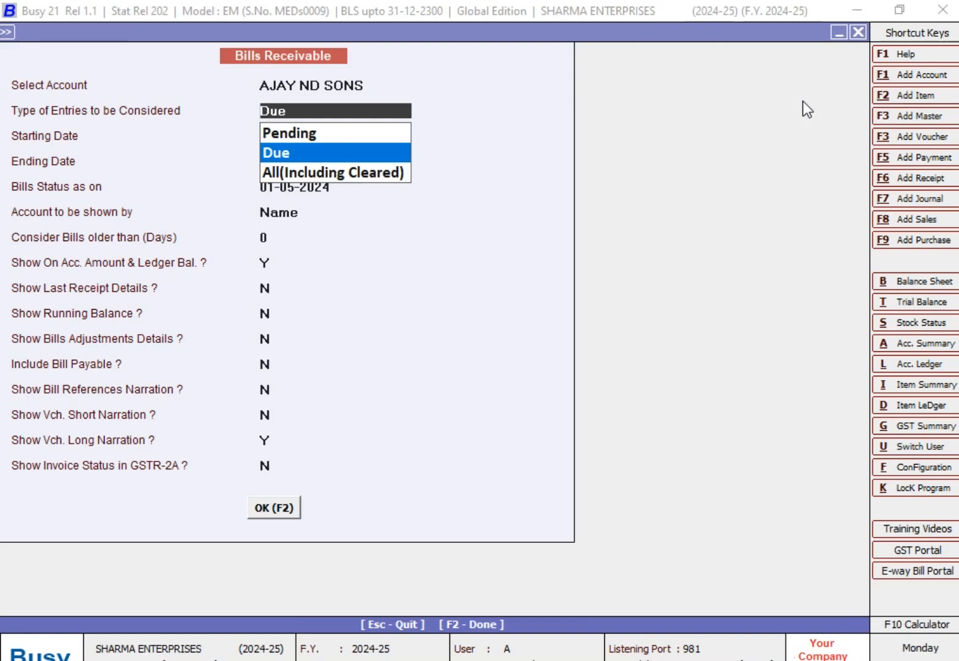
key("Down")
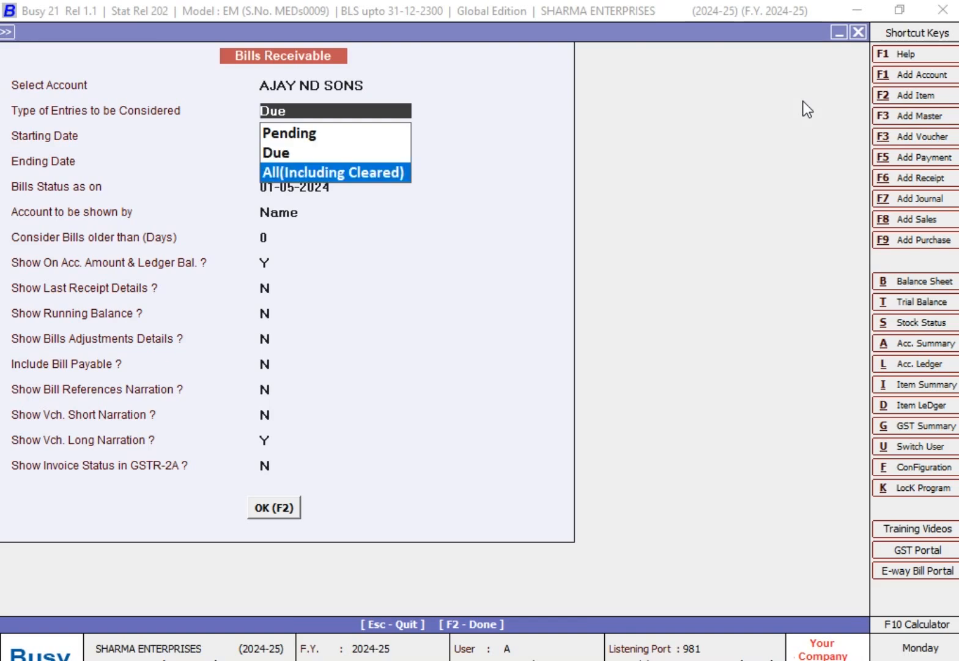
key("Return")
key("F2")
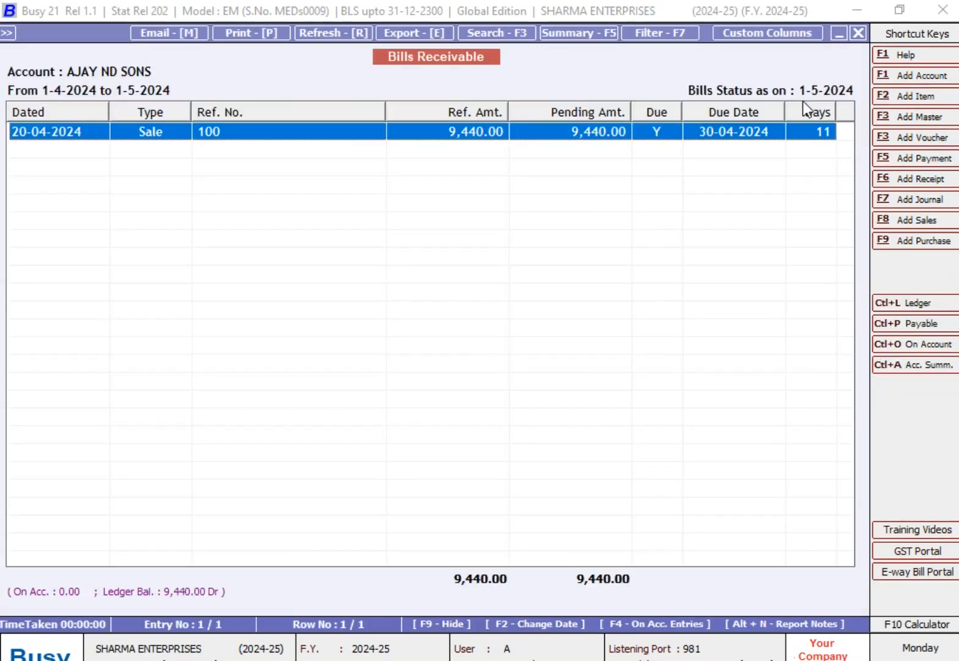
key("Escape")
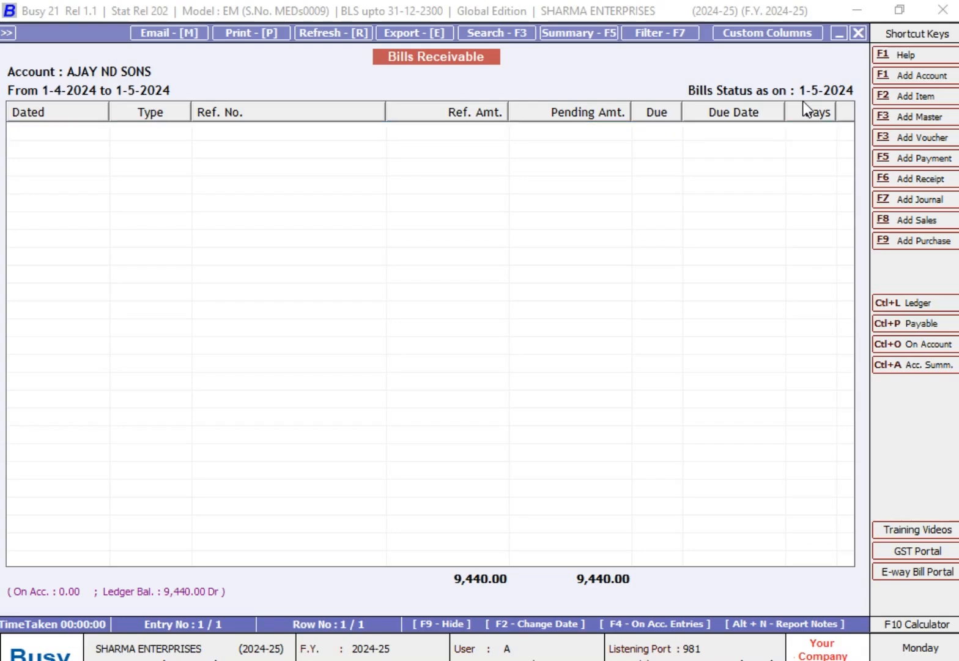
key("Escape")
key("Escape")
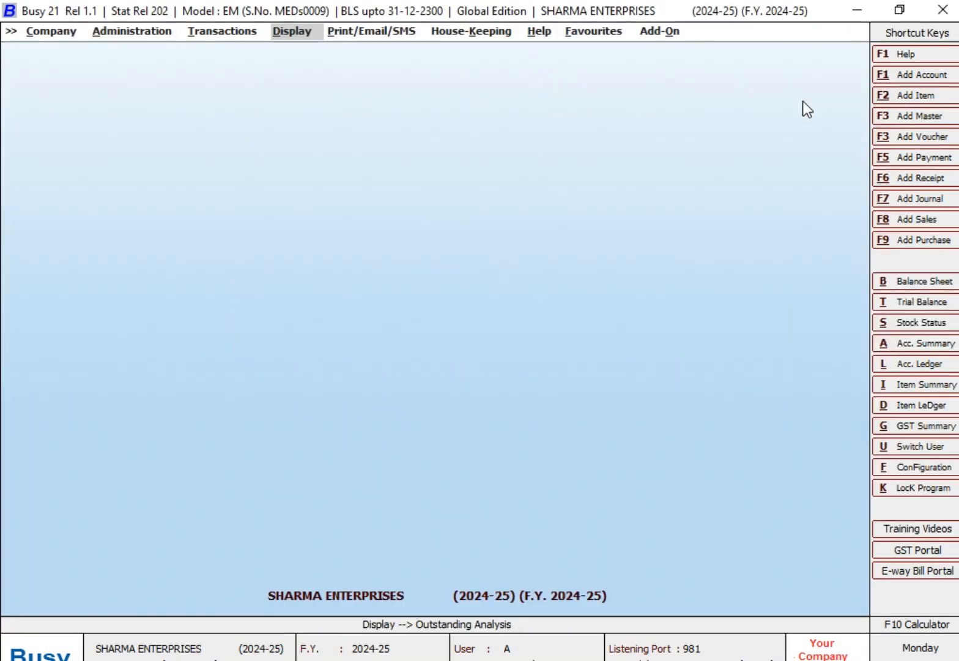
Display the account ledger of MR A (SALES PARTY), and close the report.
key("Left")
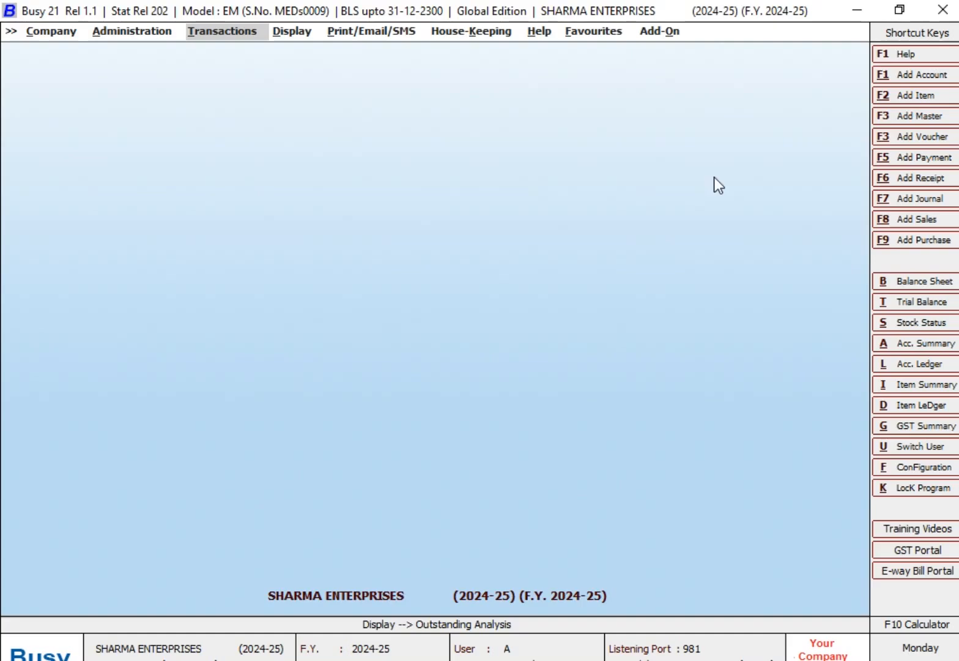
type("lMR A (SALES PARTY")
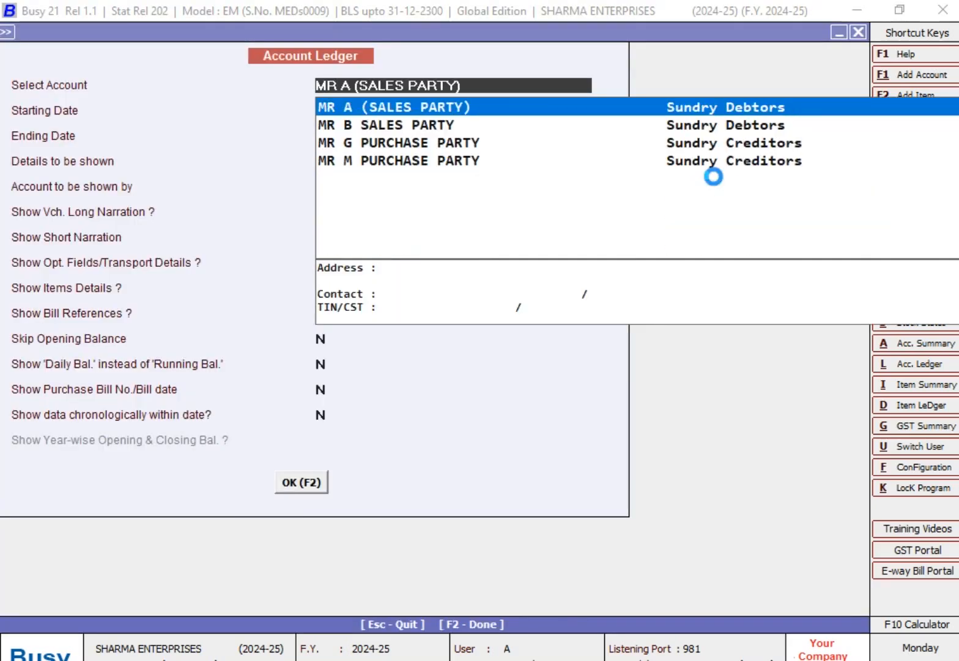
key("F2")
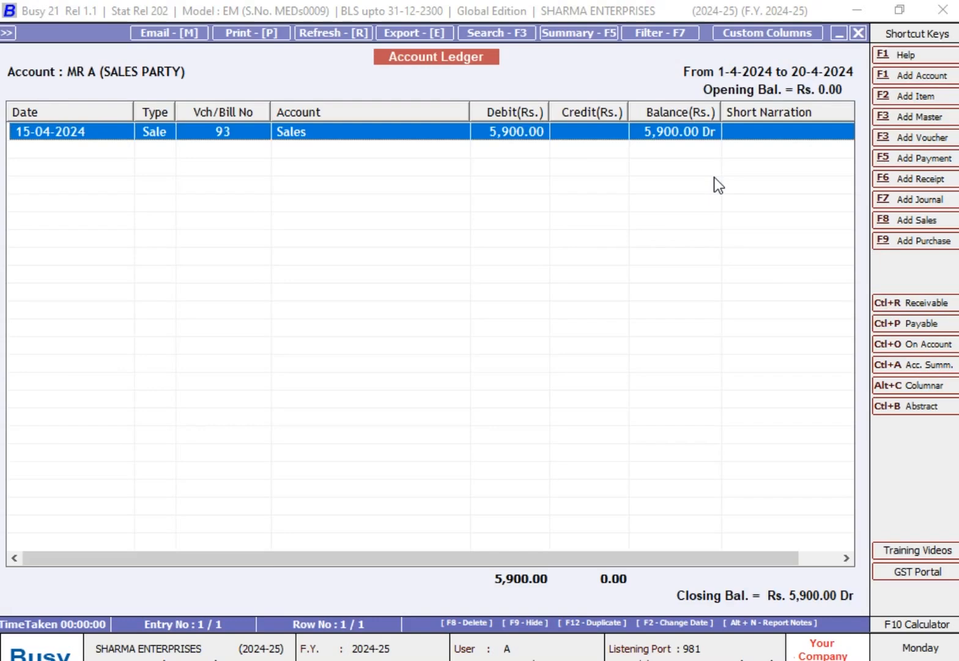
key("Escape")
key("Escape")
key("Escape")
key("Escape")
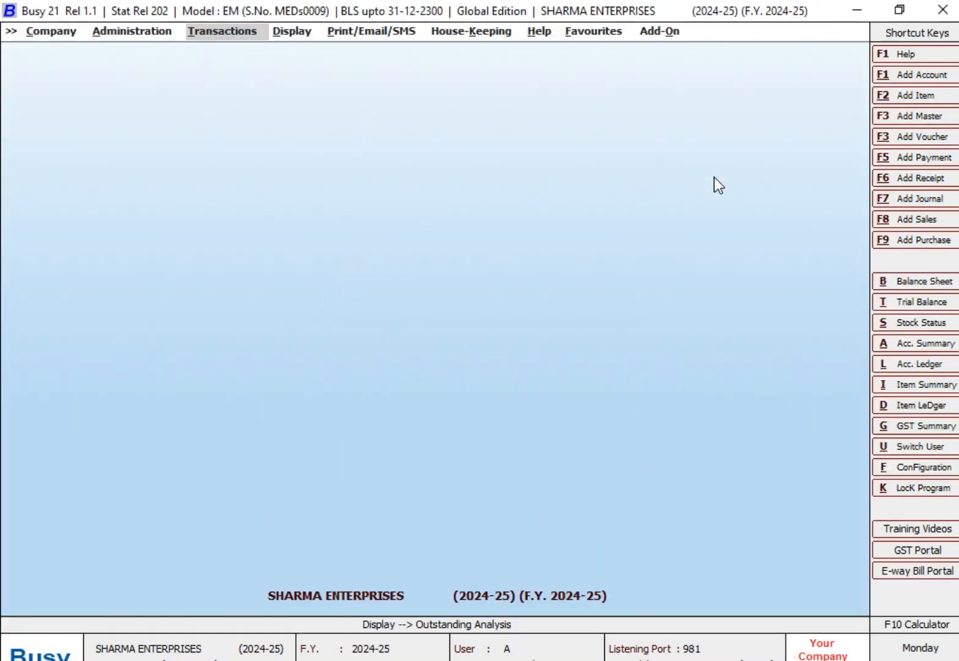
Start a new receipt voucher in the Main series dated 20-04-2024 with GST nature Not Applicable.
key("Return")
key("Down")
key("Down")
key("Up")
key("Up")
key("Return")
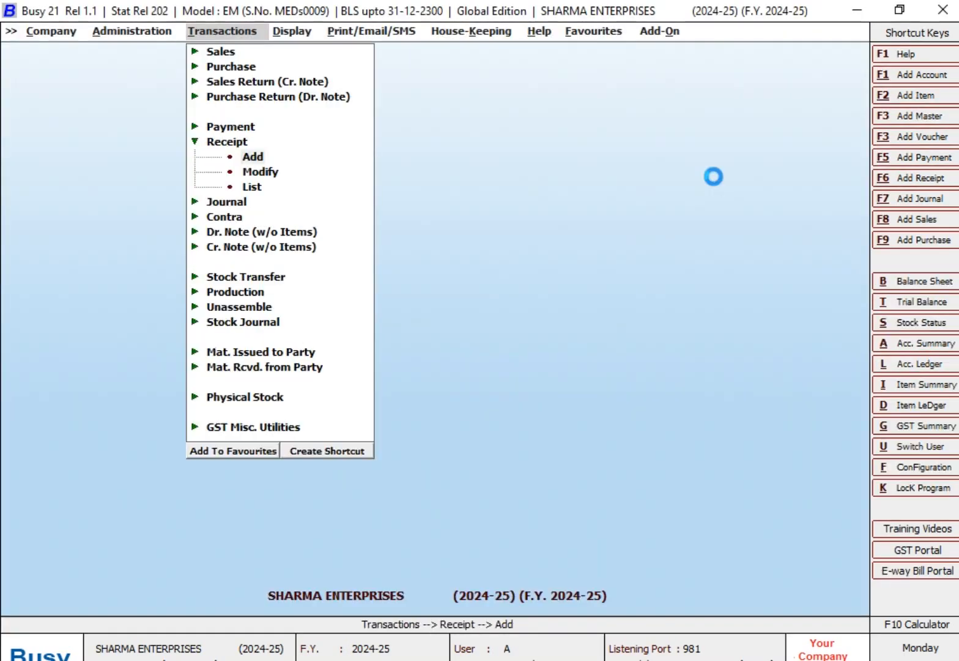
key("Return")
key("Return")
type("20-4")
key("Return")
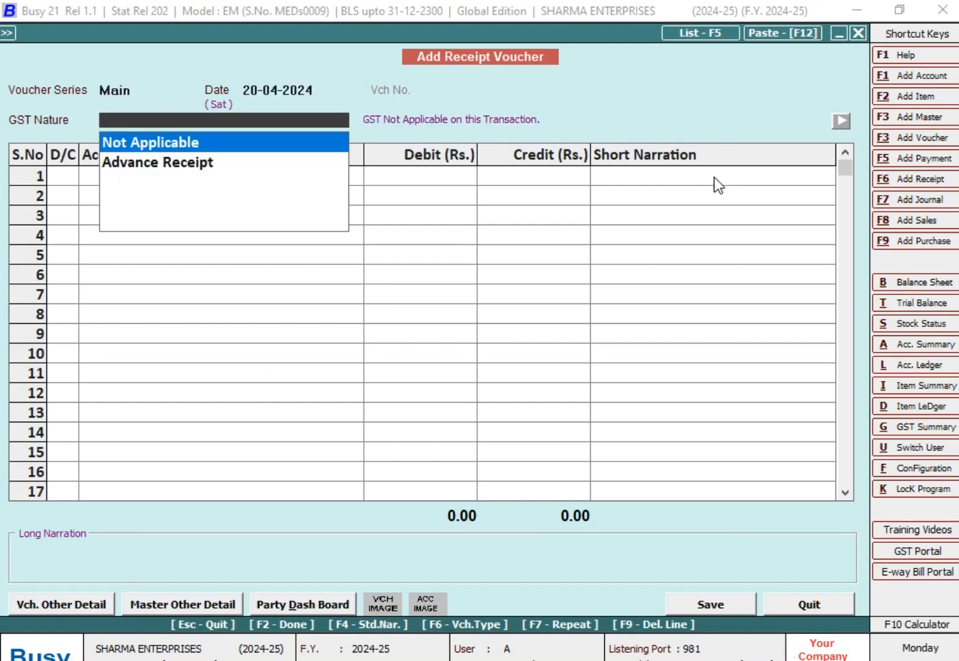
key("Return")
key("Return")
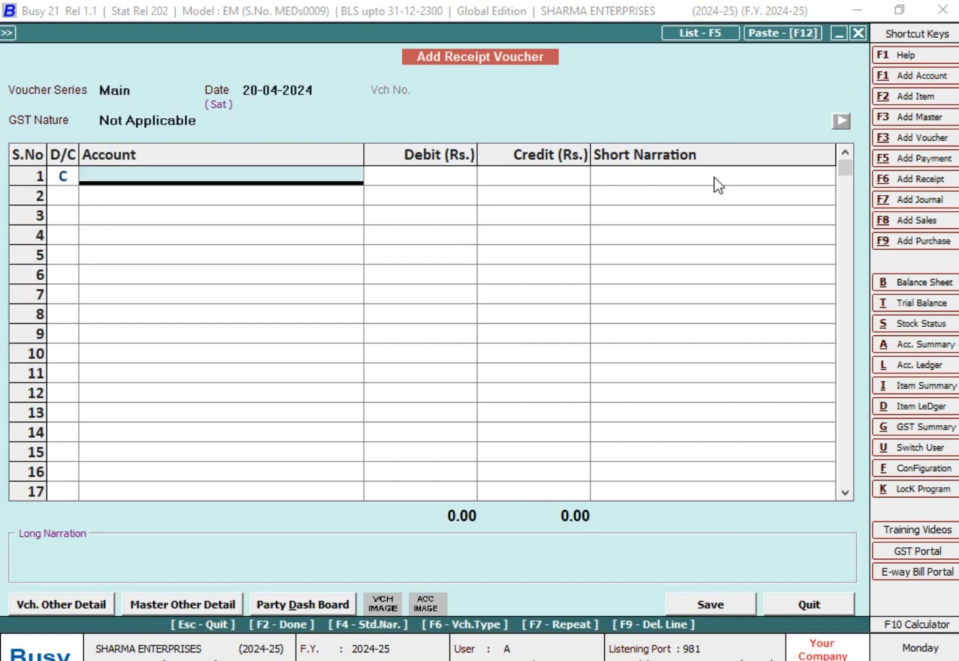
Credit MR A (SALES PARTY) with Rs. 5,900 in the first row of the receipt voucher.
type("mr")
key("Return")
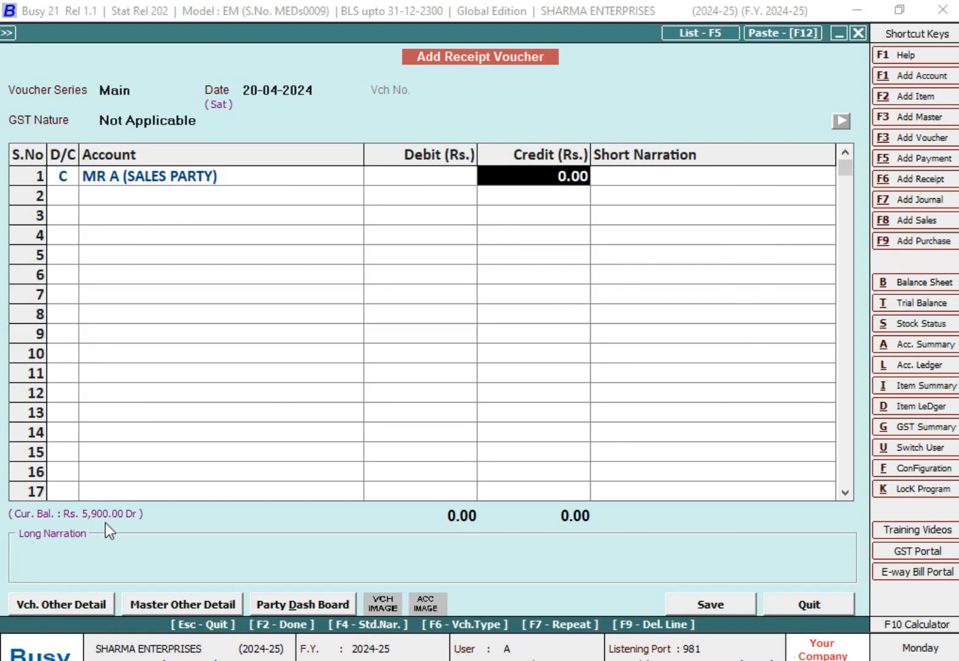
type("5900")
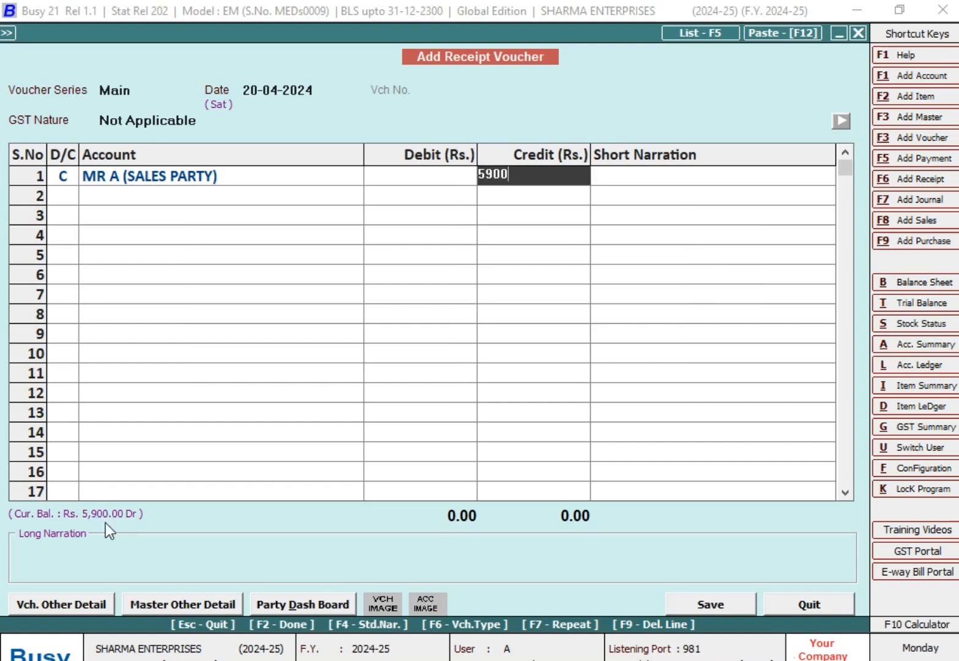
key("Return")
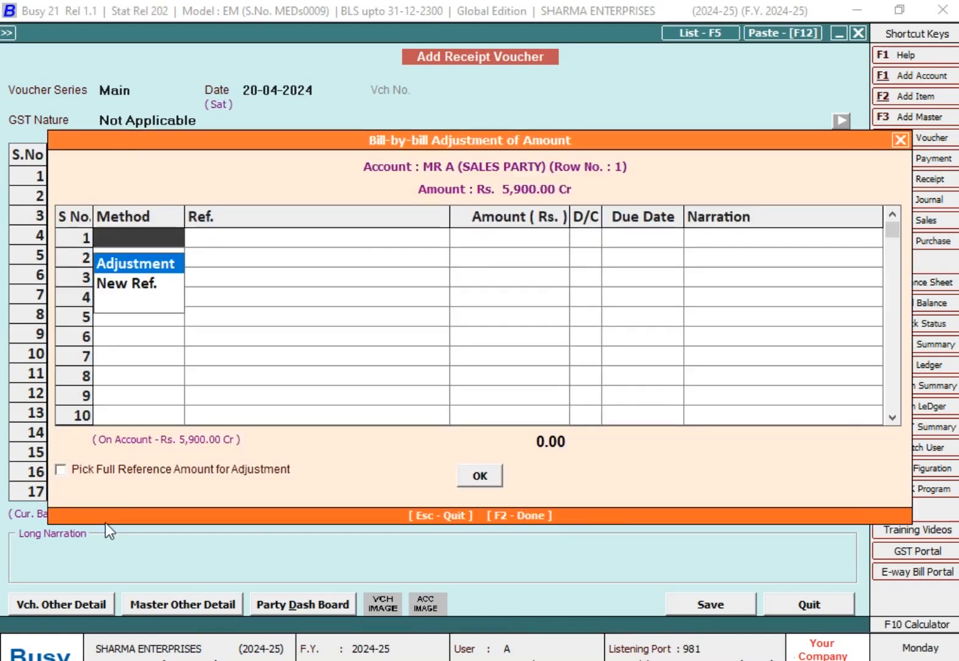
Allocate MR A's receipt of Rs. 5,900 to bill reference 93 using the Adjustment method.
key("Down")
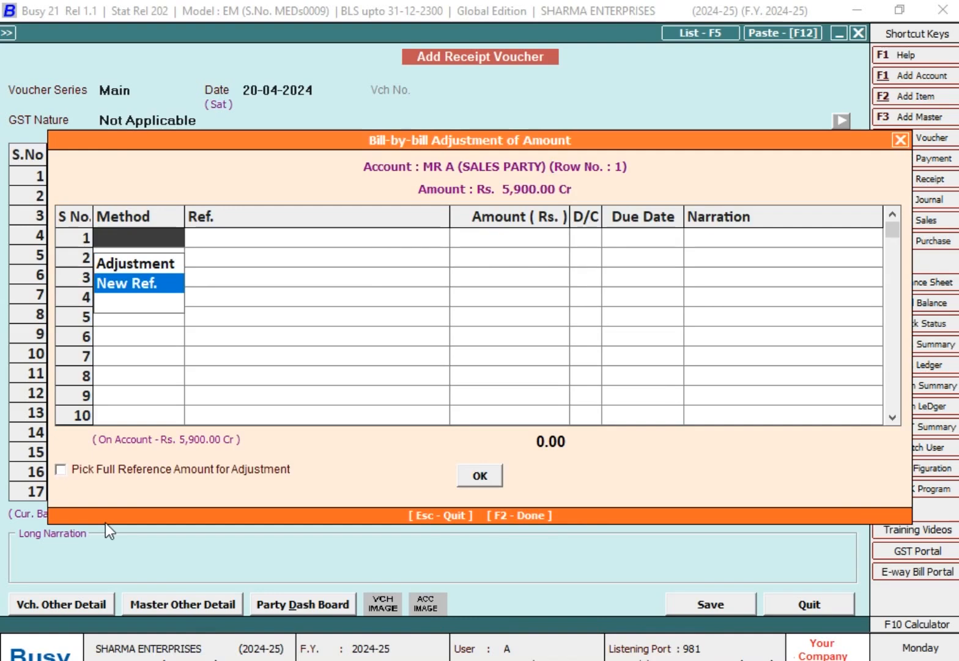
key("Up")
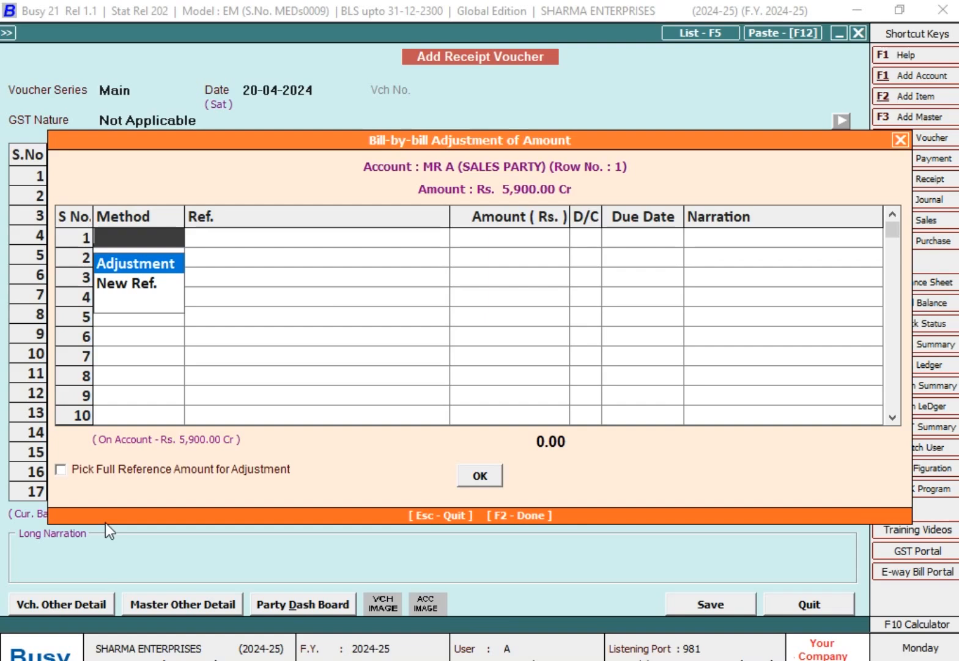
key("Return")
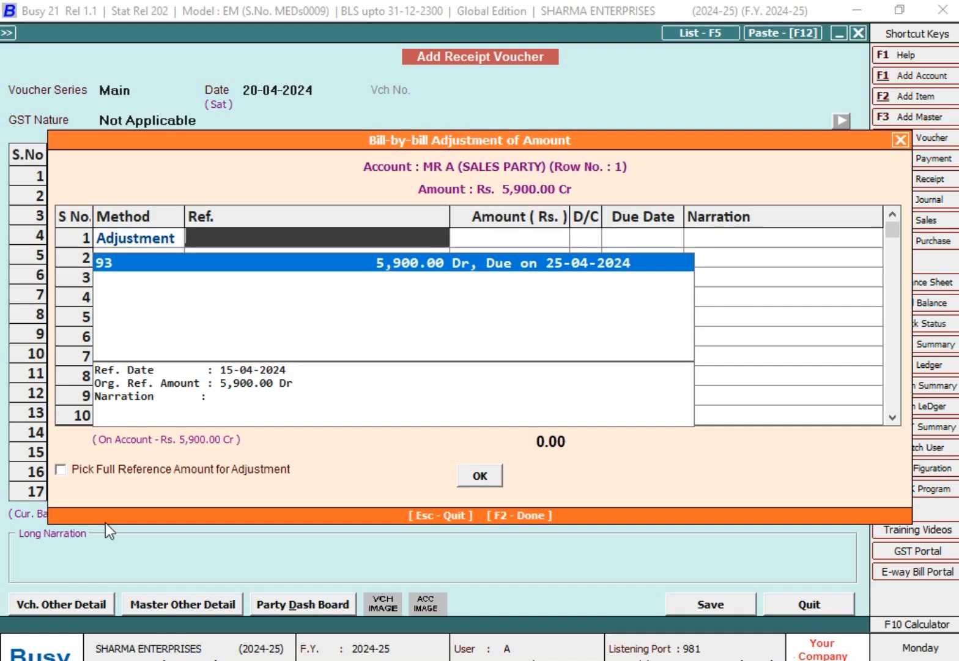
key("Return")
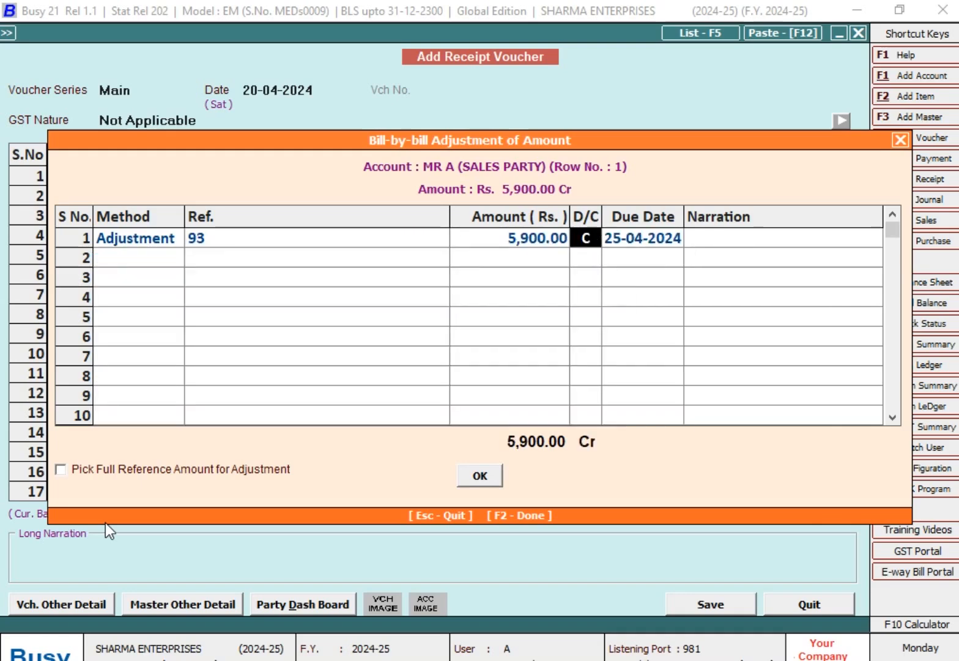
key("Return")
key("Return")
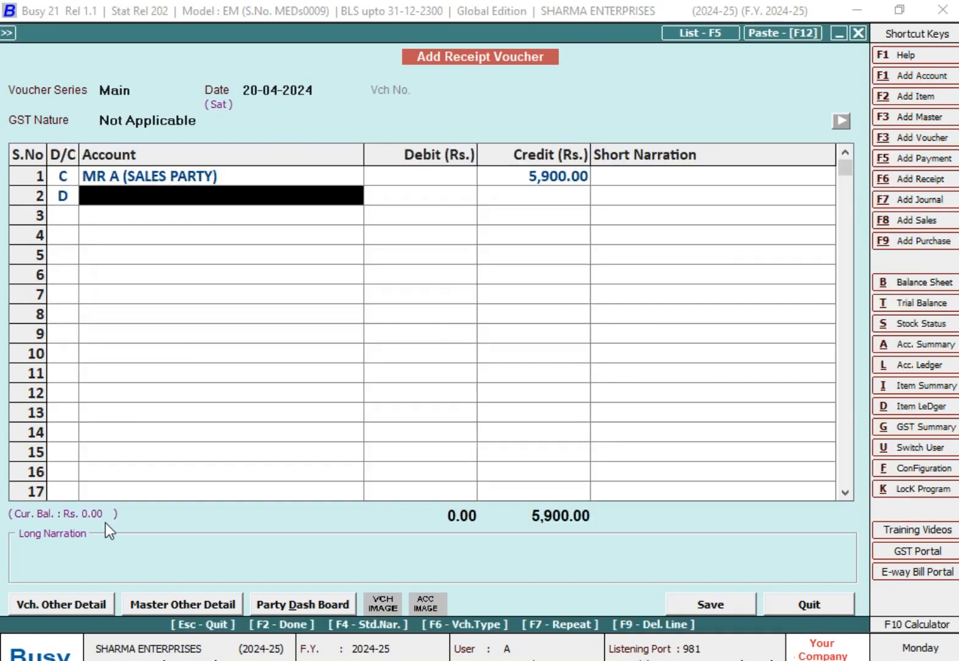
Debit Cash with Rs. 5,900 in the second row, and save the receipt voucher without a narration.
type("ca")
key("Return")
key("Return")
key("Return")
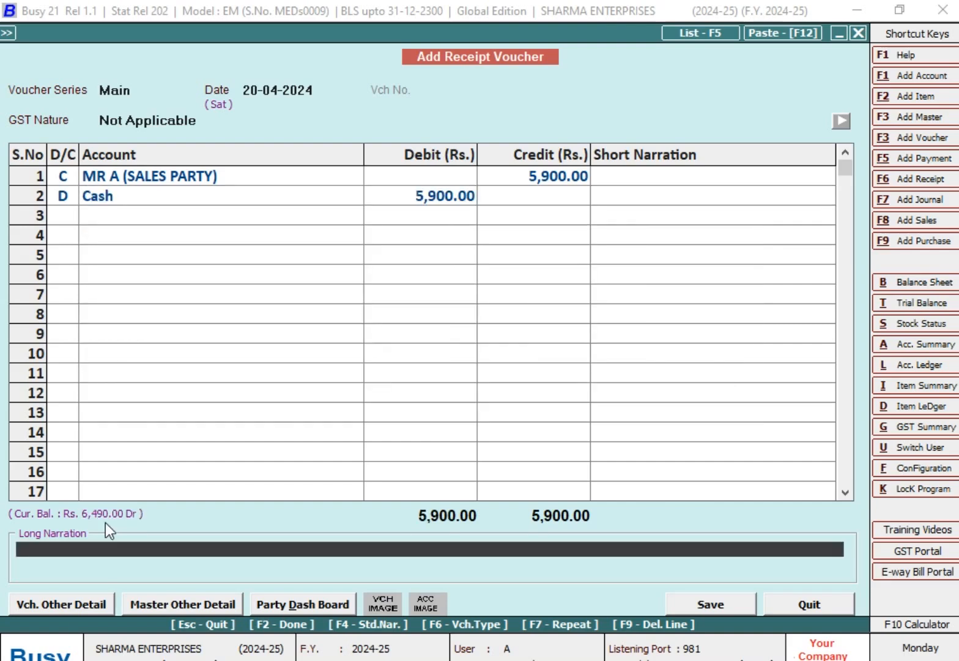
key("Return")
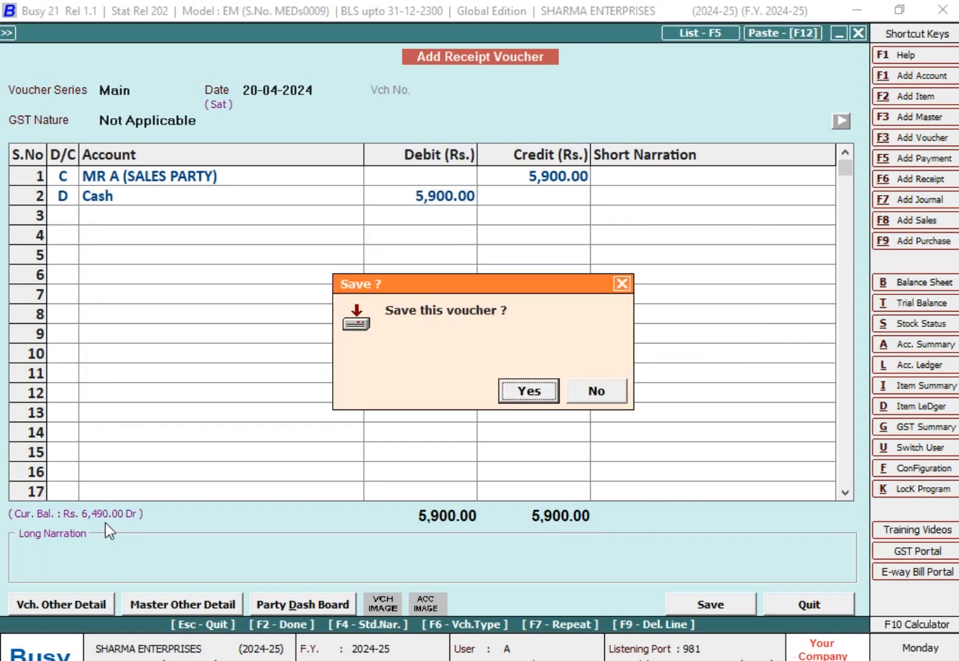
key("Return")
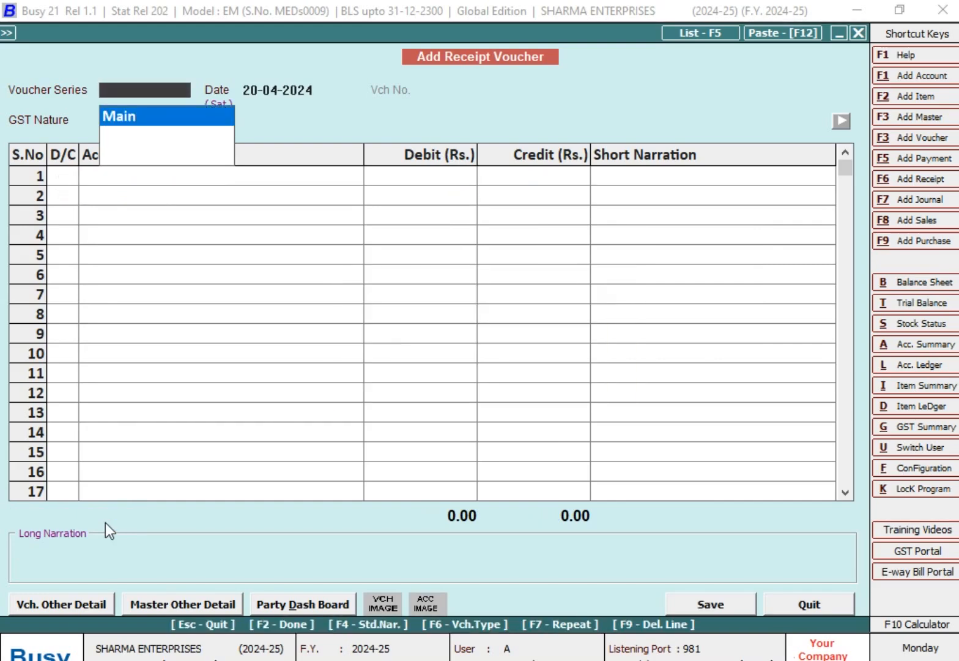
Display the account ledger of AJAY ND SONS.
key("alt+l")
type("AJ")
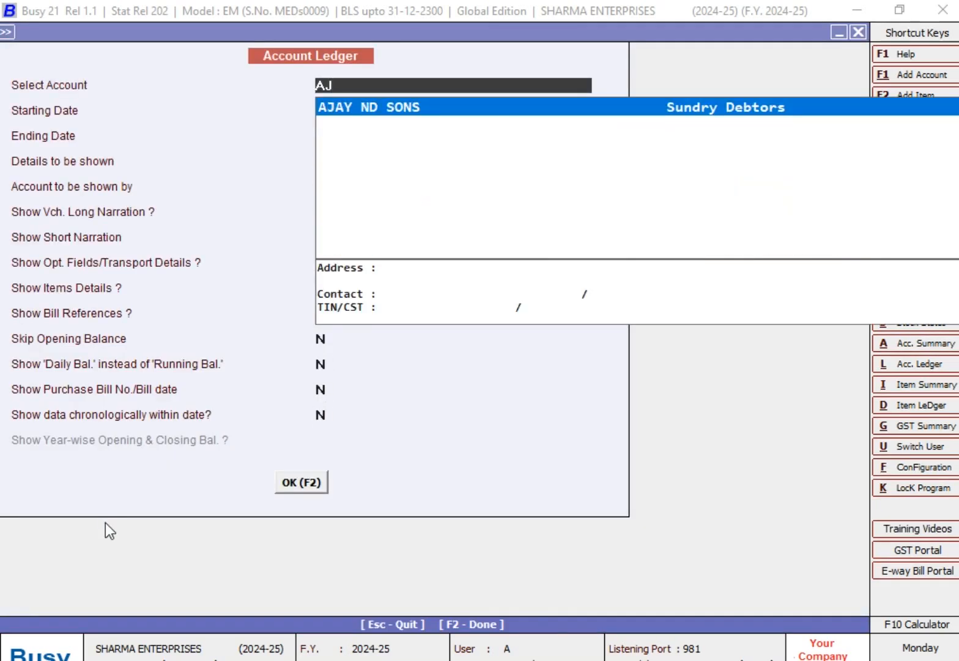
key("Return")
key("F2")
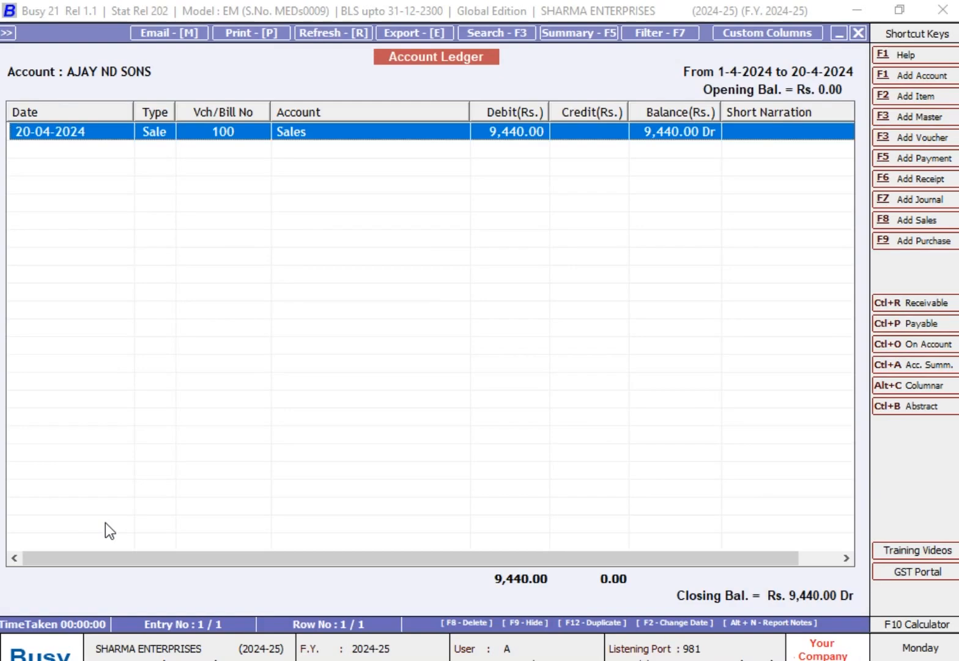
key("F1")
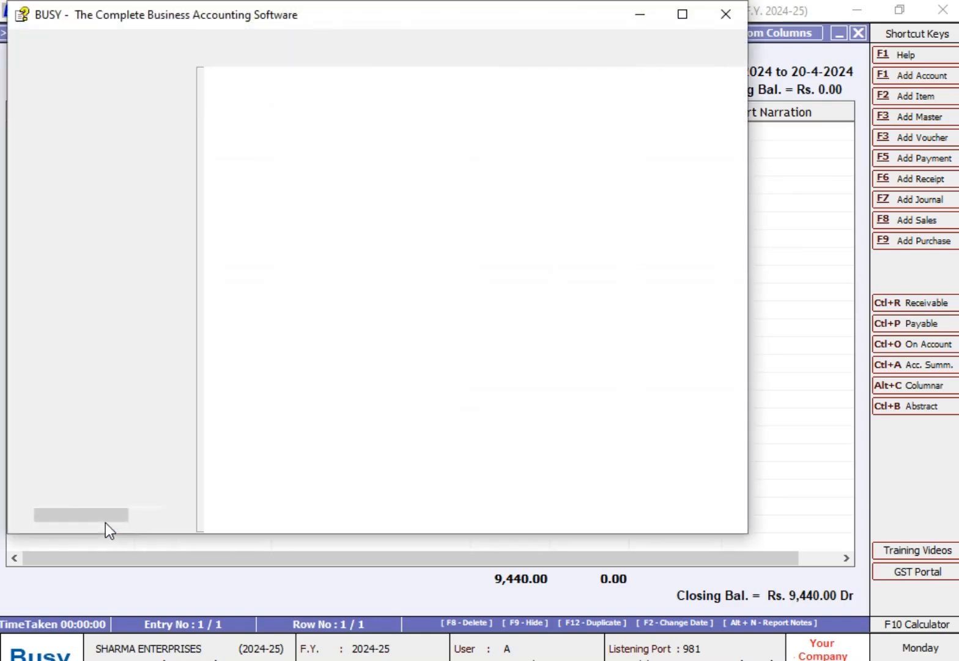
left_click(727, 19)
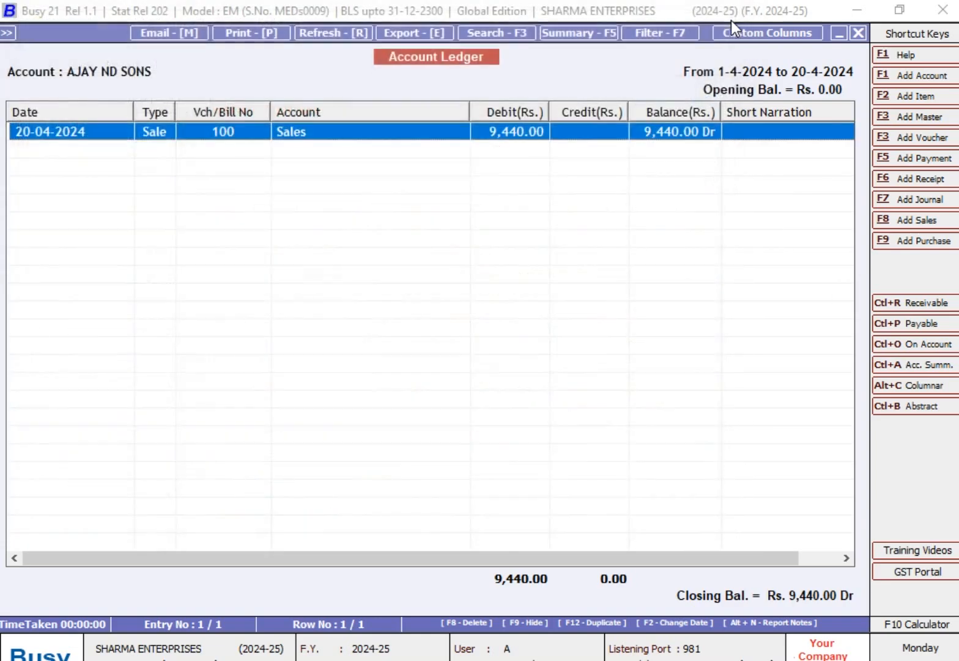
Start a new receipt voucher in the Main series dated 25-04-2024.
key("F6")
key("Return")
type("25-")
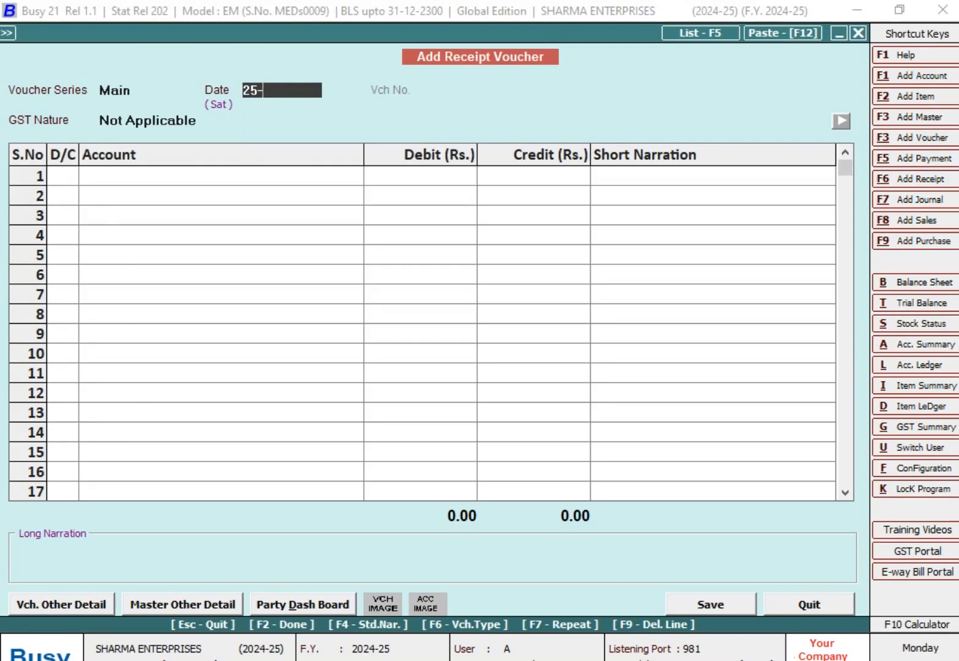
key("Return")
key("Return")
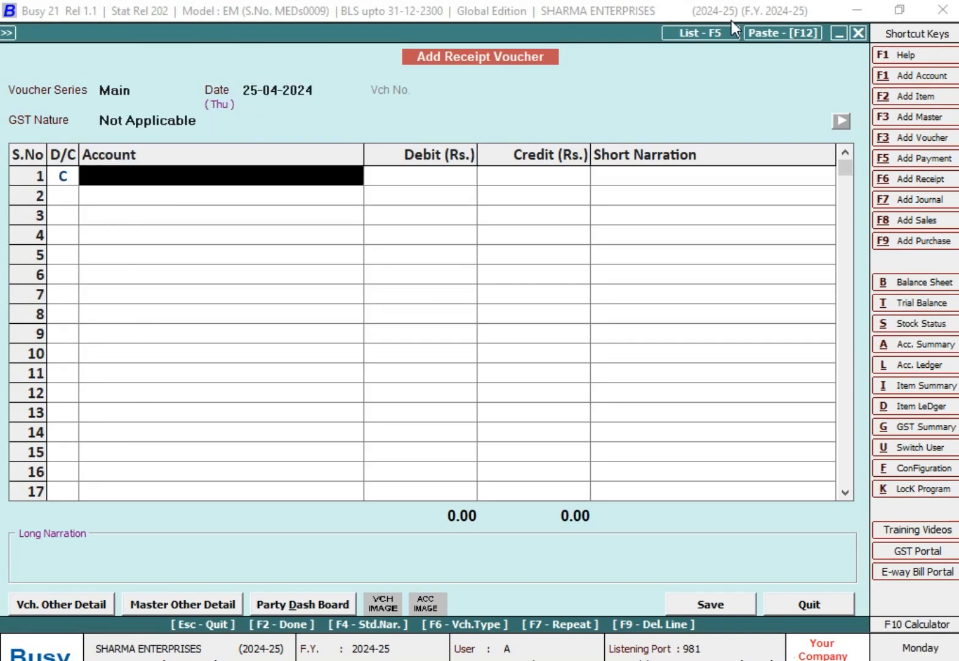
Credit AJAY ND SONS with Rs. 9,440 in the first row of the receipt voucher.
type("mr")
key("BackSpace")
key("BackSpace")
type("A")
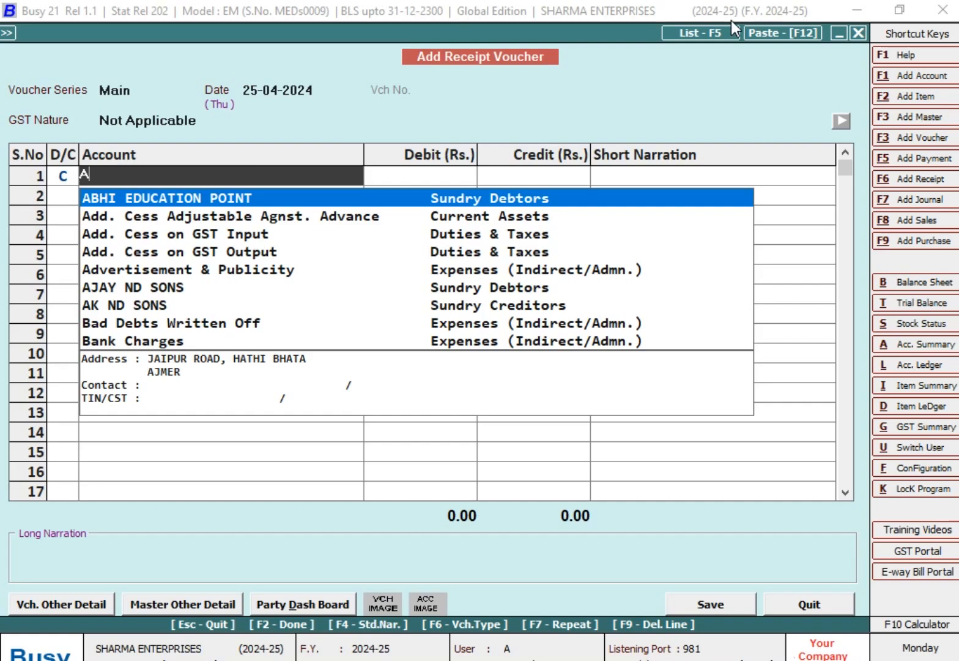
type("J")
key("Return")
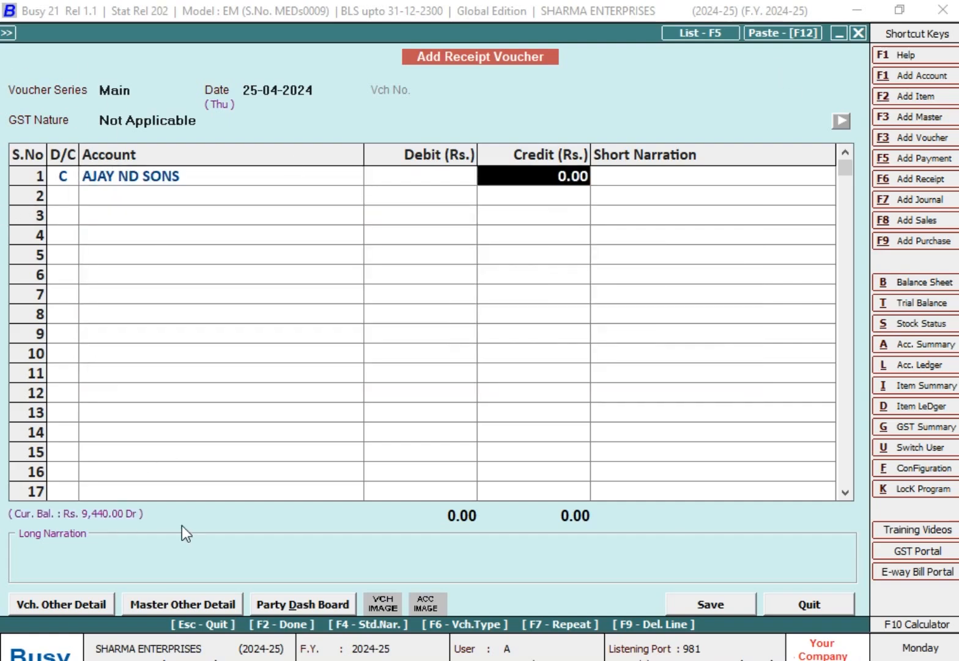
type("9440")
key("Return")
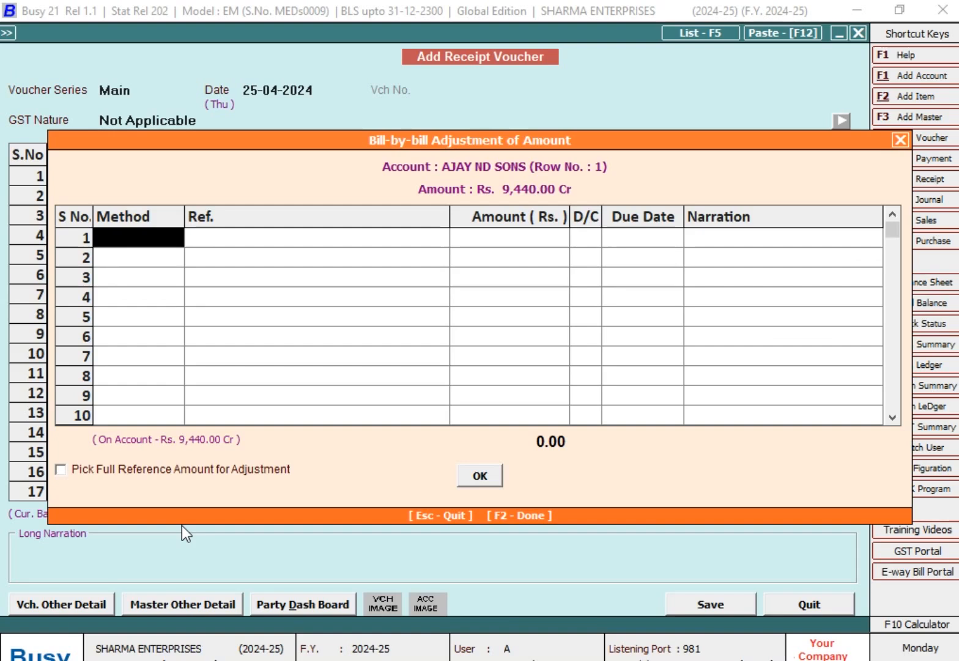
Allocate AJAY ND SONS's receipt of Rs. 9,440 to bill reference 100 using the Adjustment method.
key("Down")
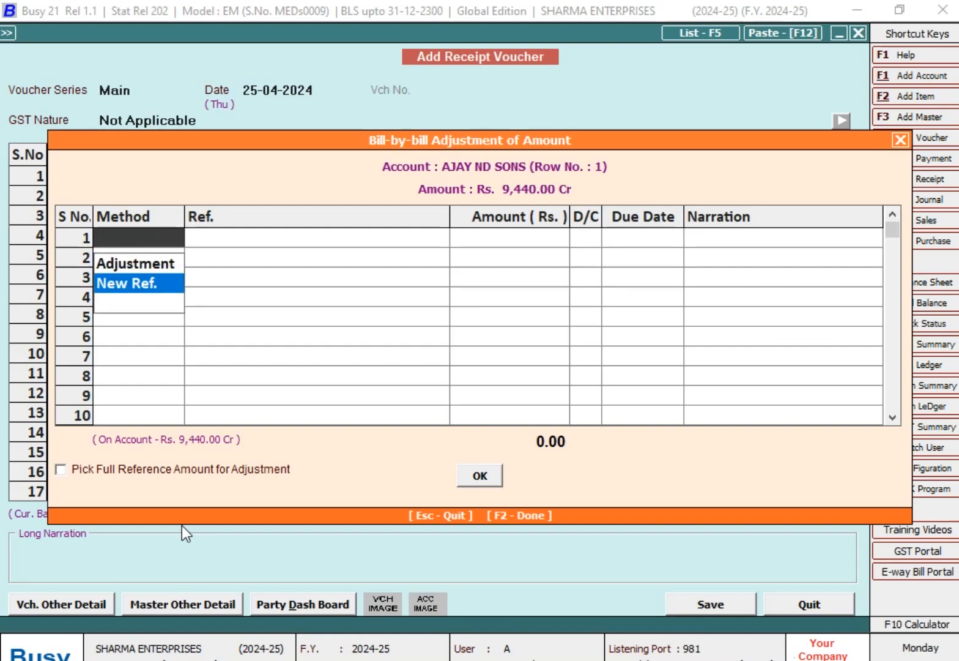
key("Up")
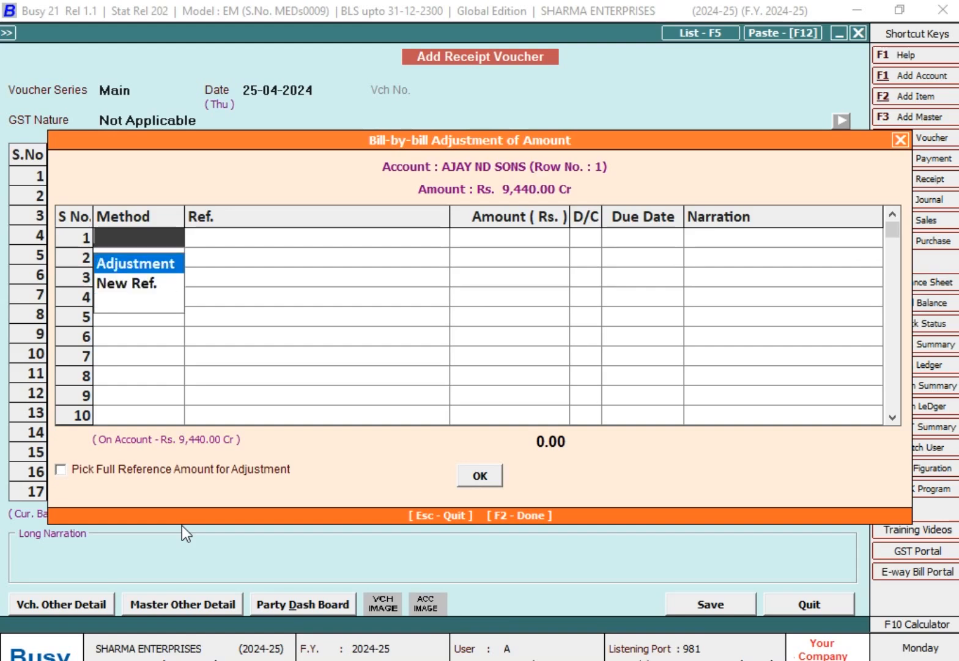
key("Return")
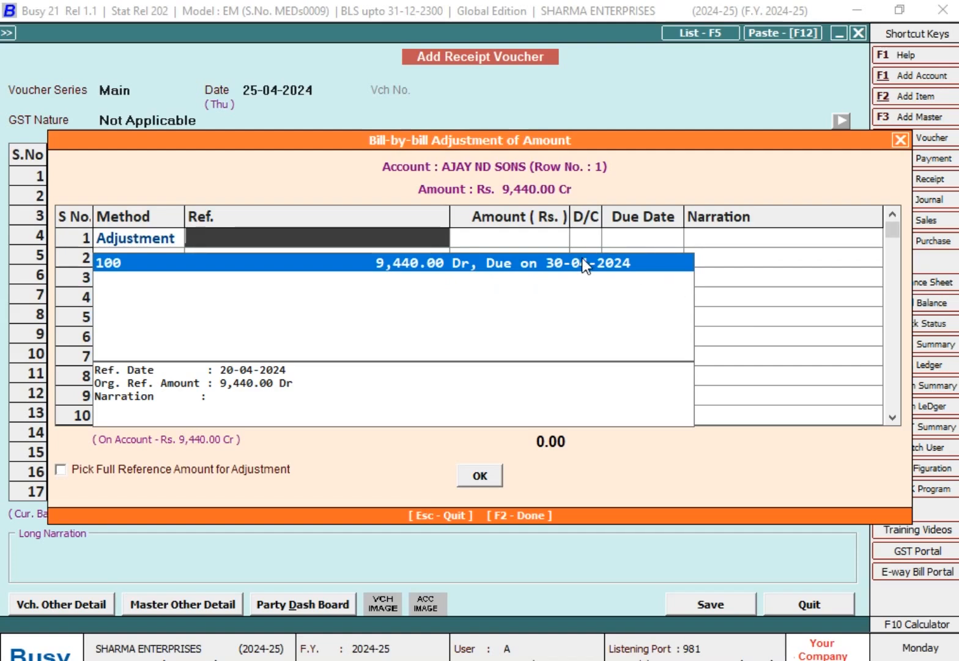
key("Return")
key("Return")
key("Return")
key("Return")
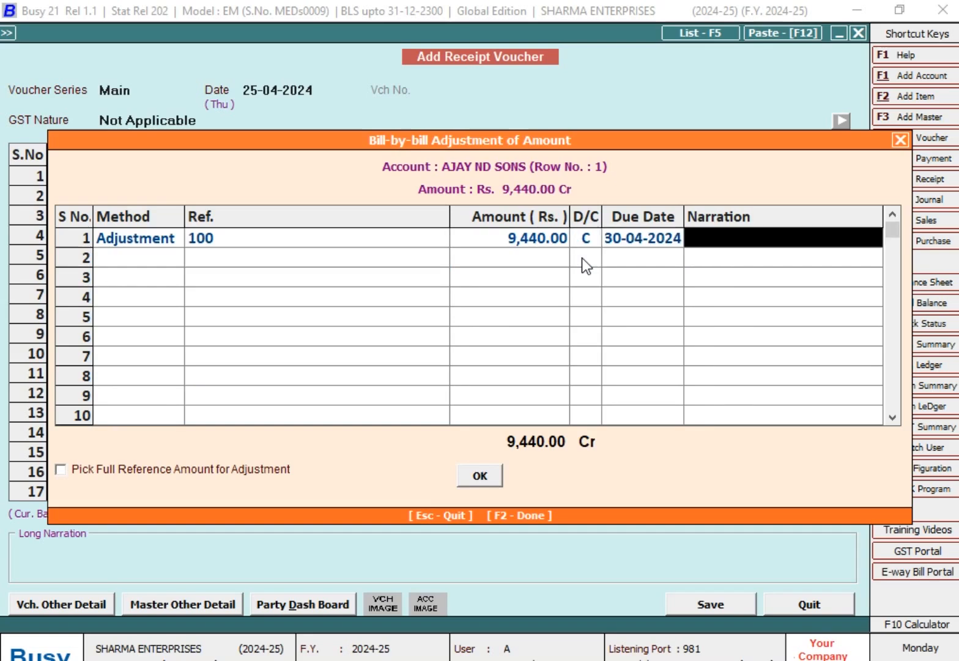
key("Return")
key("Return")
Debit Cash with Rs. 9,440 in the second row, and save the receipt voucher without a narration.
key("Return")
key("Return")
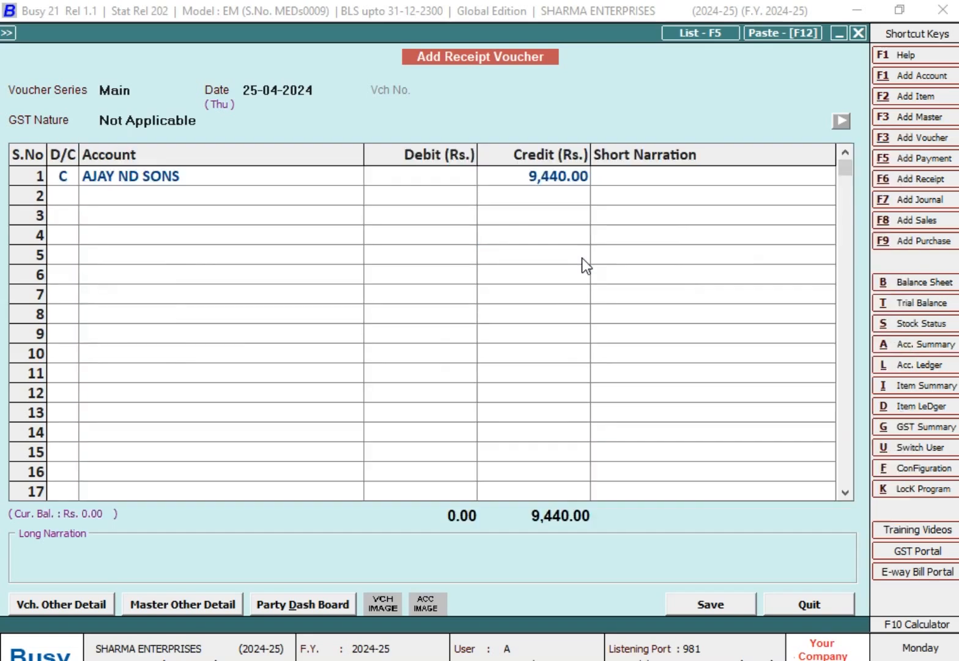
key("Return")
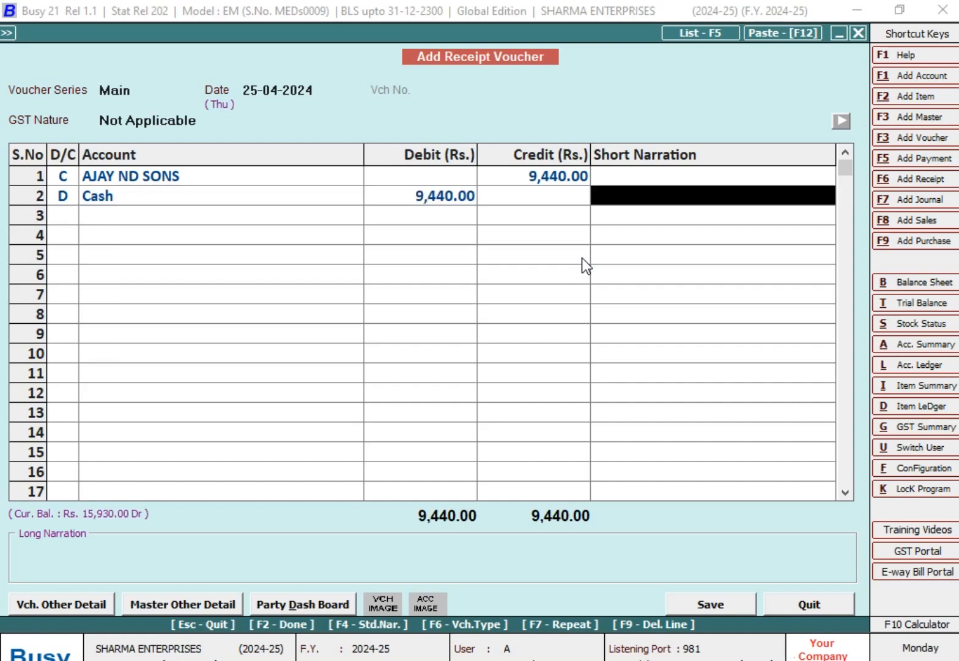
key("Return")
key("Return")
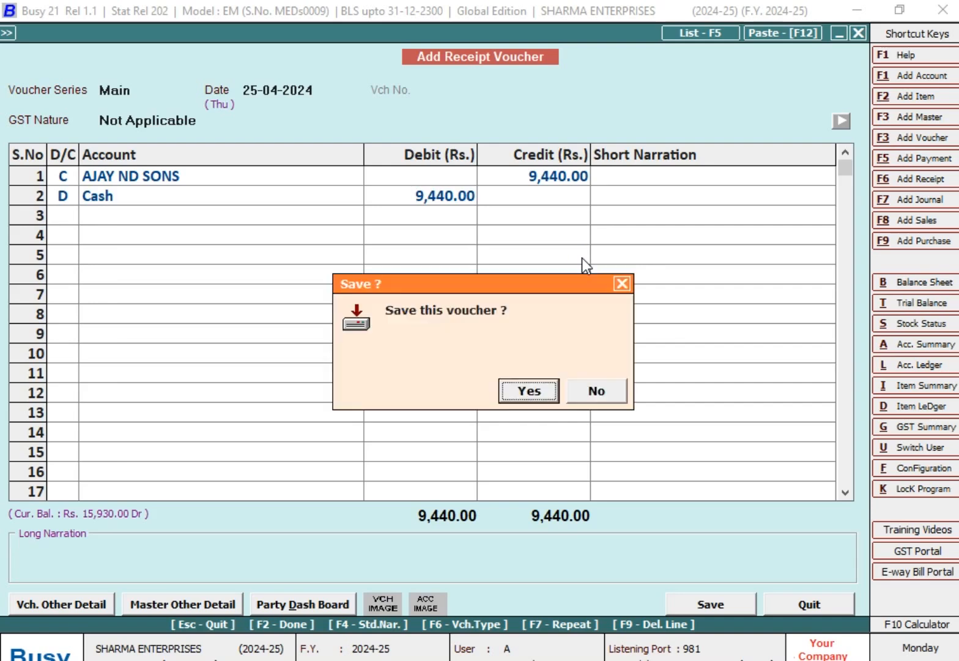
key("Return")
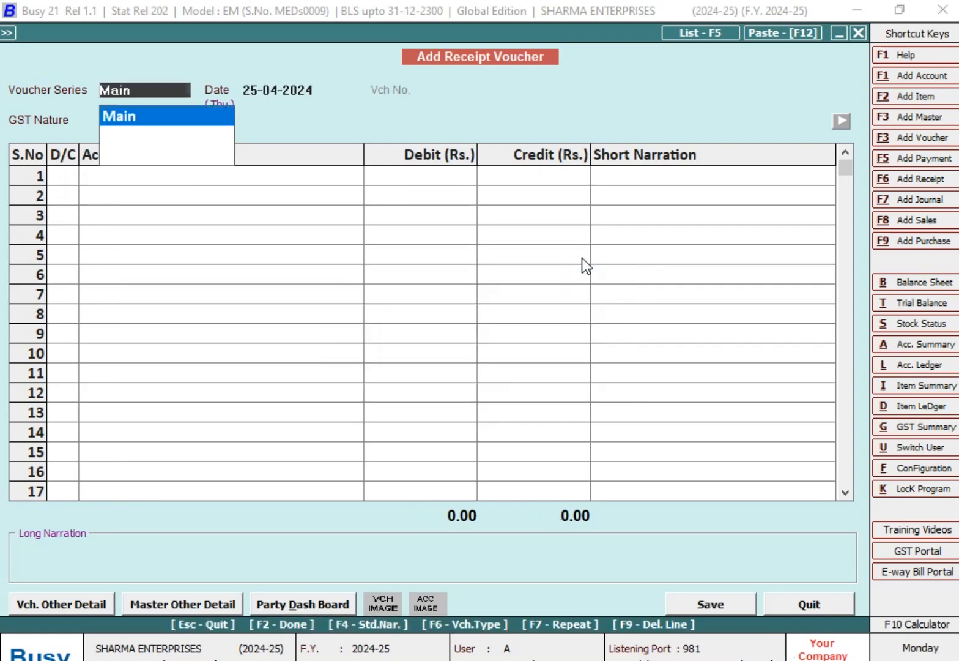
Close the blank receipt voucher and open the Bills Receivable report options for a single account.
key("Escape")
key("Escape")
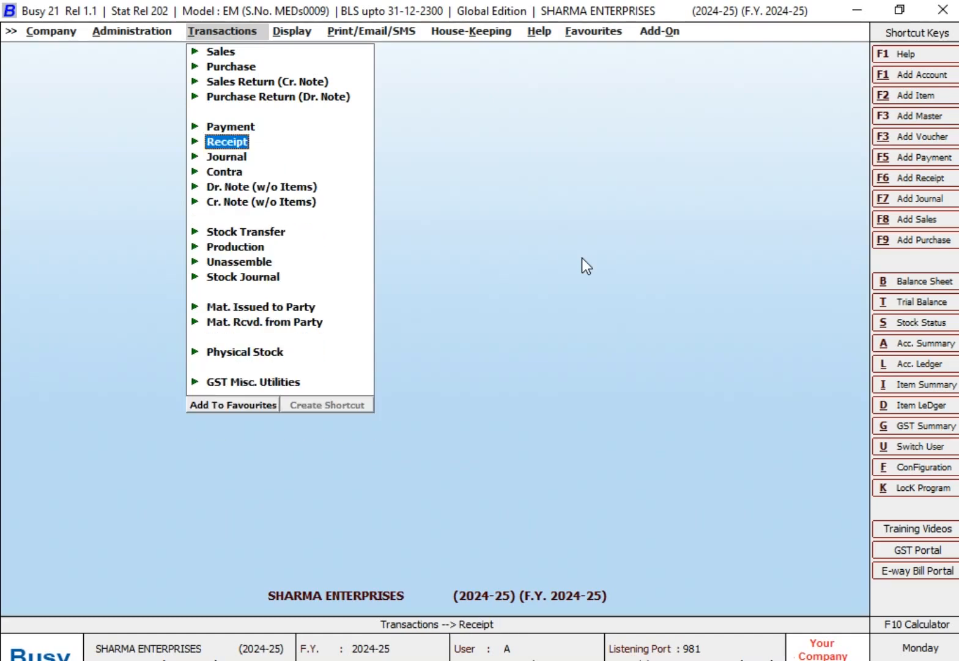
key("Right")
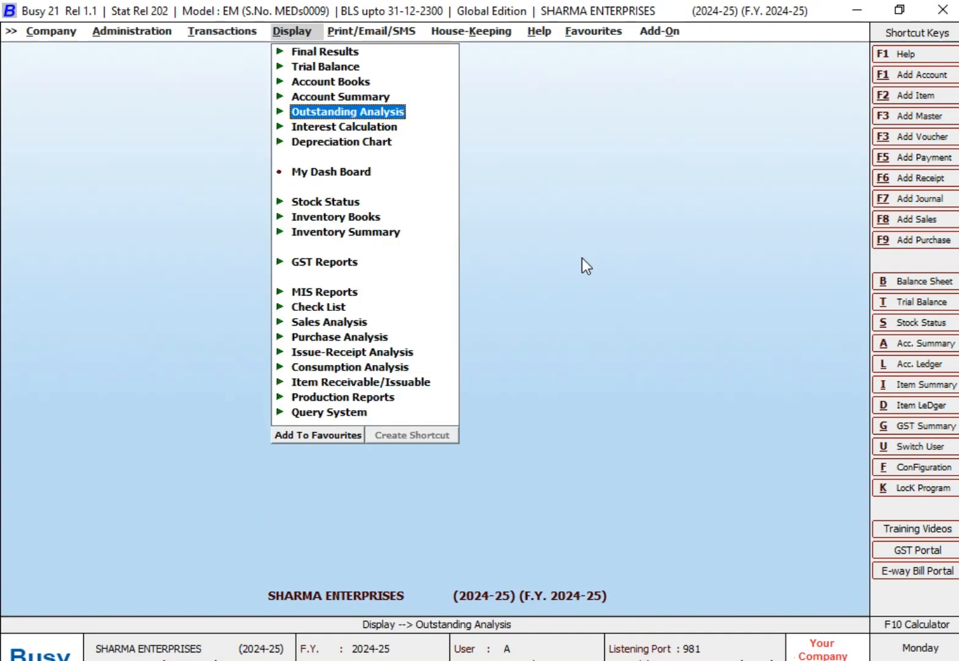
key("Left")
key("Right")
key("Return")
key("Down")
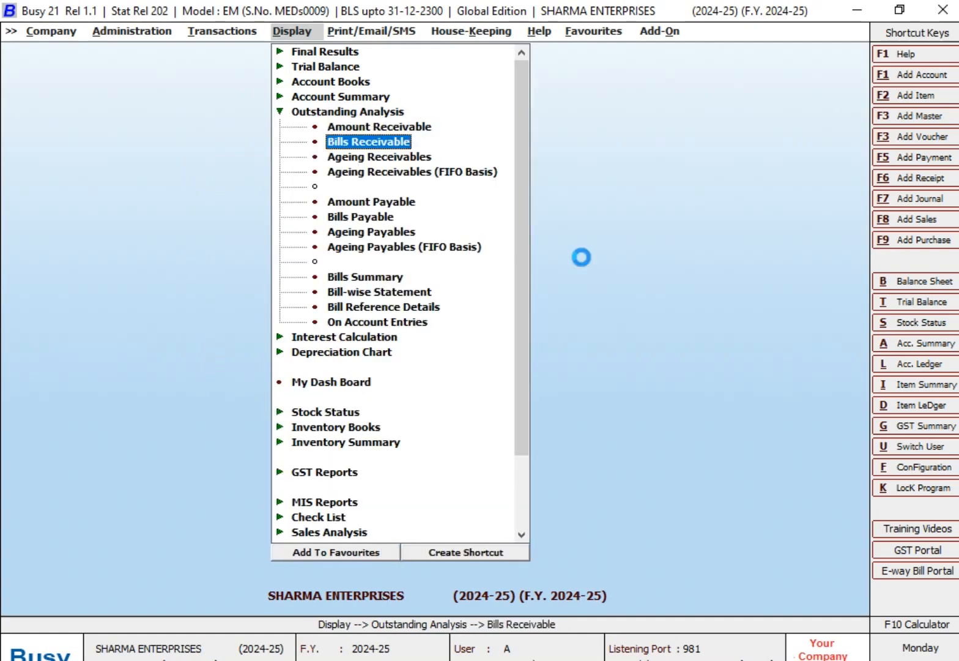
key("Return")
key("Return")
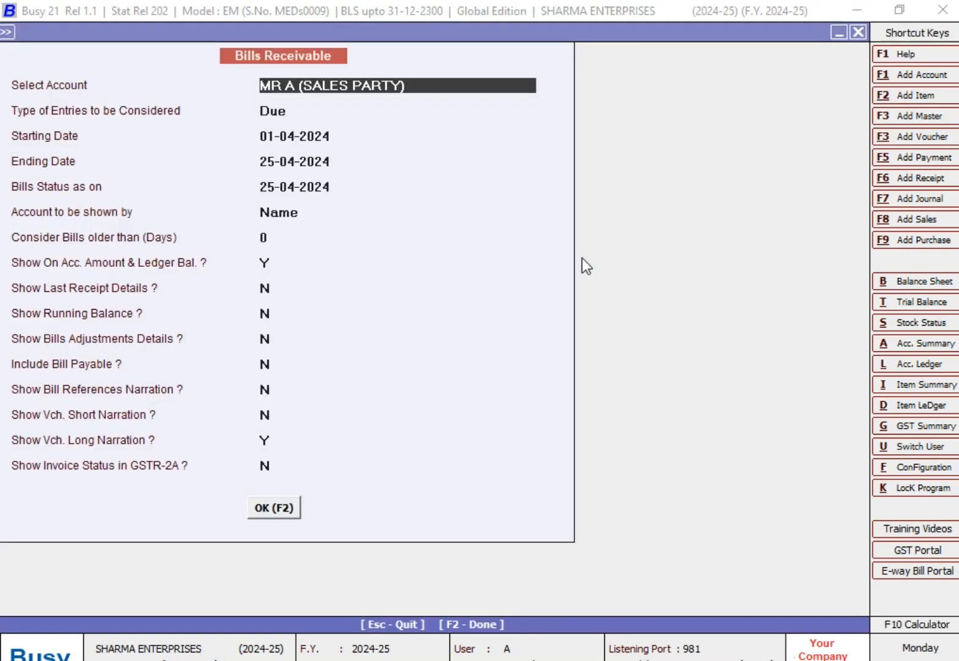
View MR A (SALES PARTY)'s Pending bills from 01-04-2024 to 30-04-2024, with bills status as on 30-04-2024.
key("Return")
key("Up")
key("Return")
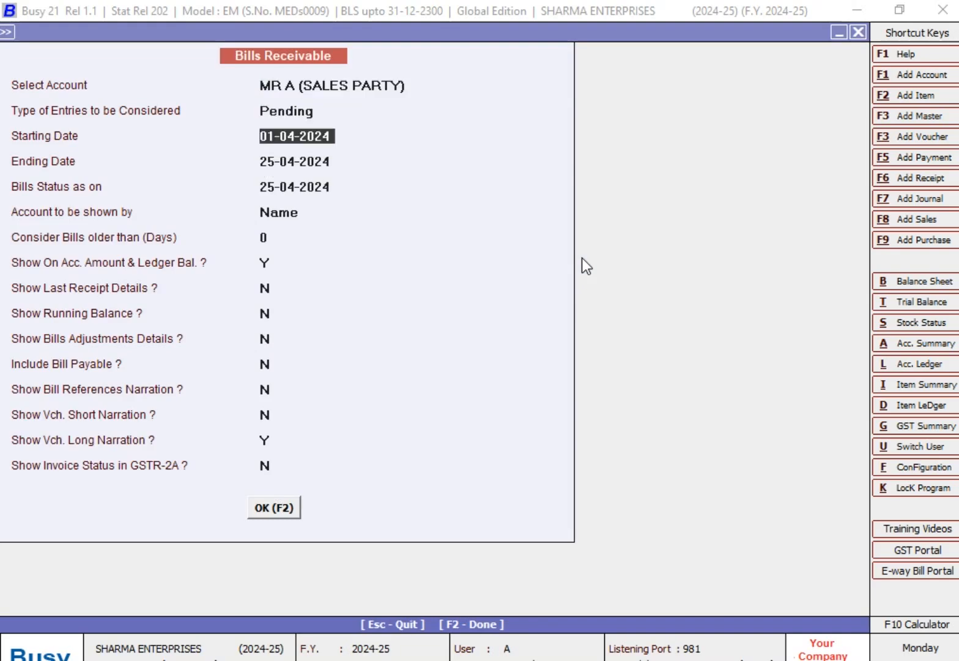
key("Return")
type("30-4")
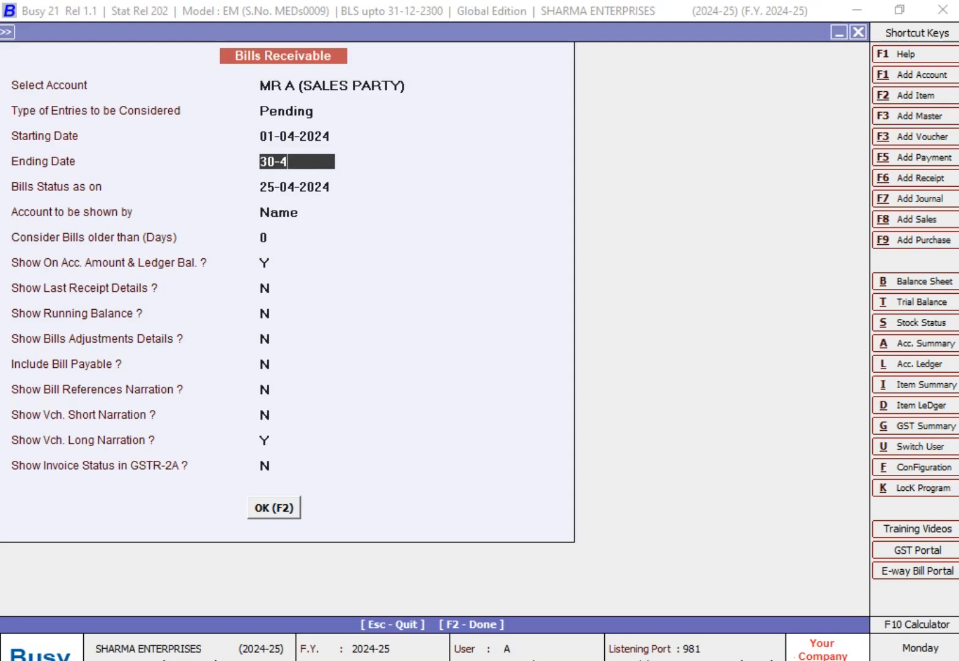
key("Return")
type("30-04")
key("Return")
key("Return")
key("Return")
key("Return")
key("Return")
key("Return")
key("Return")
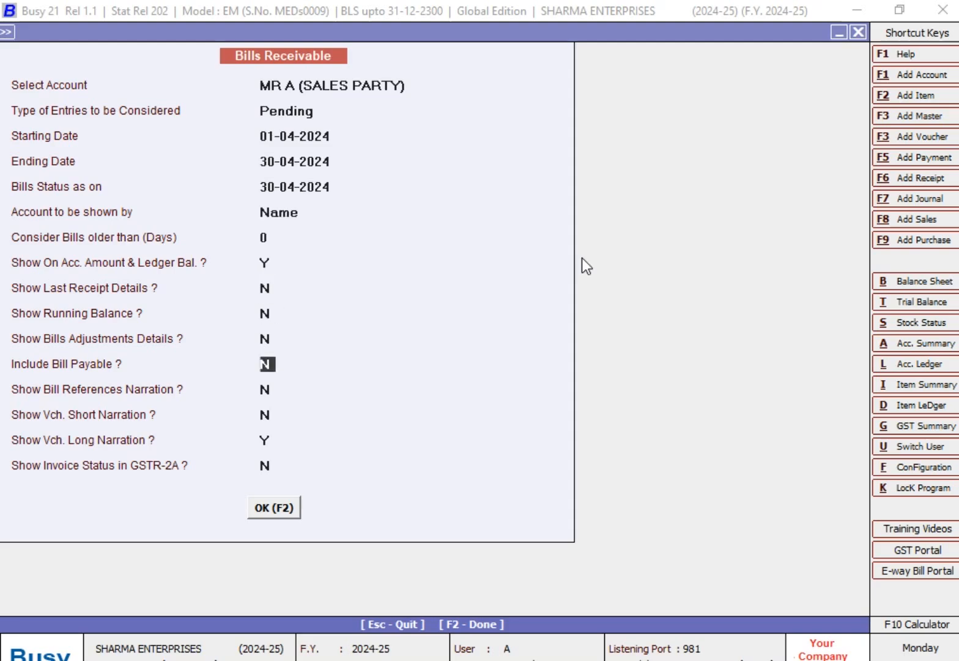
key("F2")
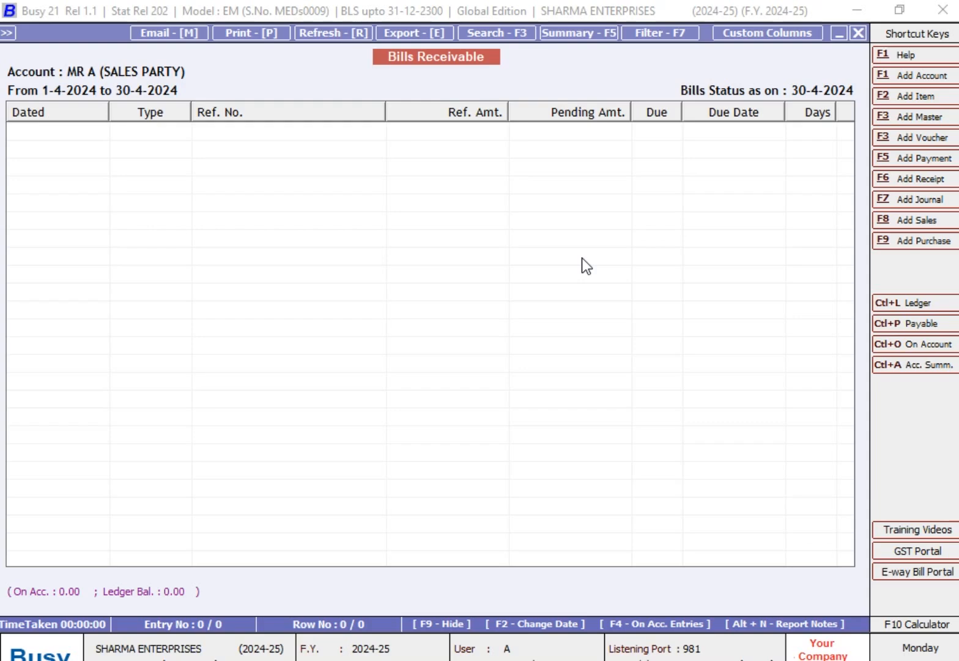
key("Escape")
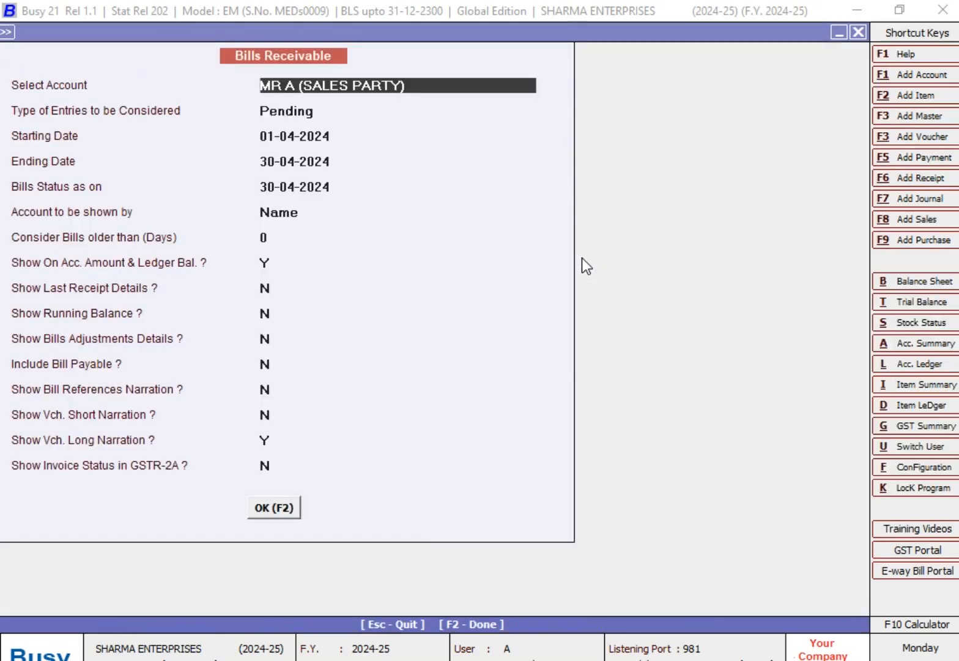
View the Bills Receivable report for MR A (SALES PARTY) with only Due entries considered.
key("Return")
key("Down")
key("Return")
key("Return")
key("Return")
key("Return")
key("Return")
key("Return")
key("Return")
key("Return")
key("Return")
key("Return")
key("Return")
key("Return")
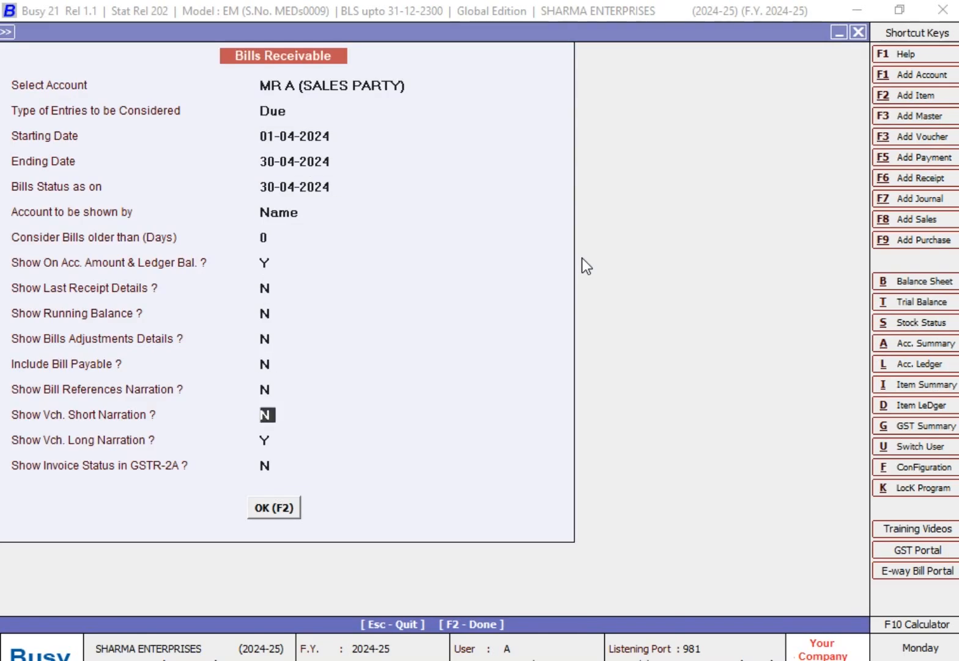
key("F2")
key("Escape")
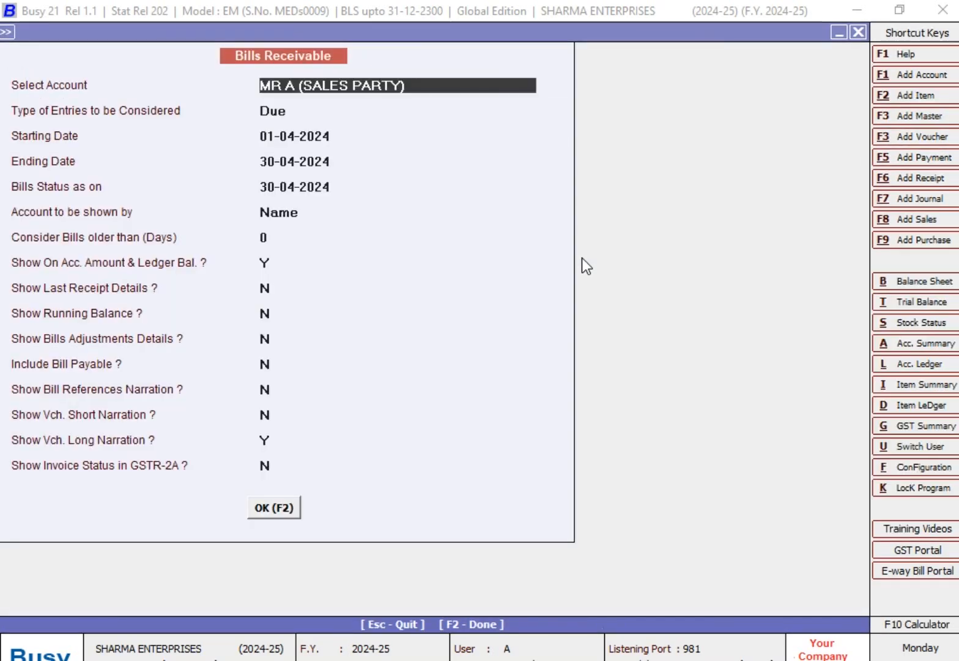
Generate MR A (SALES PARTY)'s Bills Receivable report with the entry type All(Including Cleared).
key("Return")
key("Down")
key("Return")
key("Return")
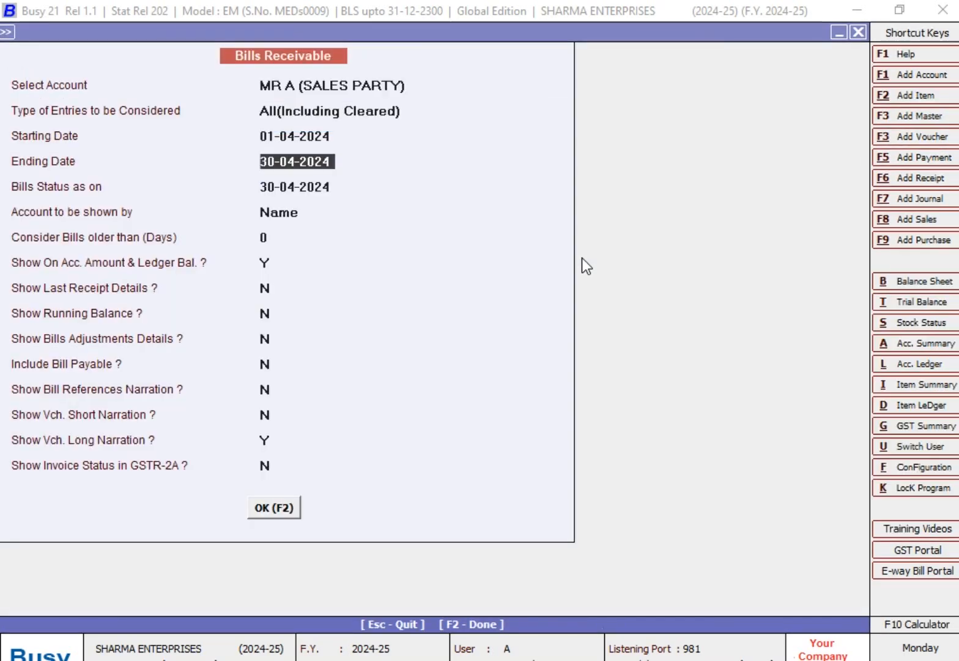
key("Return")
key("Return")
key("Return")
key("Return")
key("Return")
key("Return")
key("Return")
key("Return")
key("Return")
key("Return")
key("Return")
key("F2")
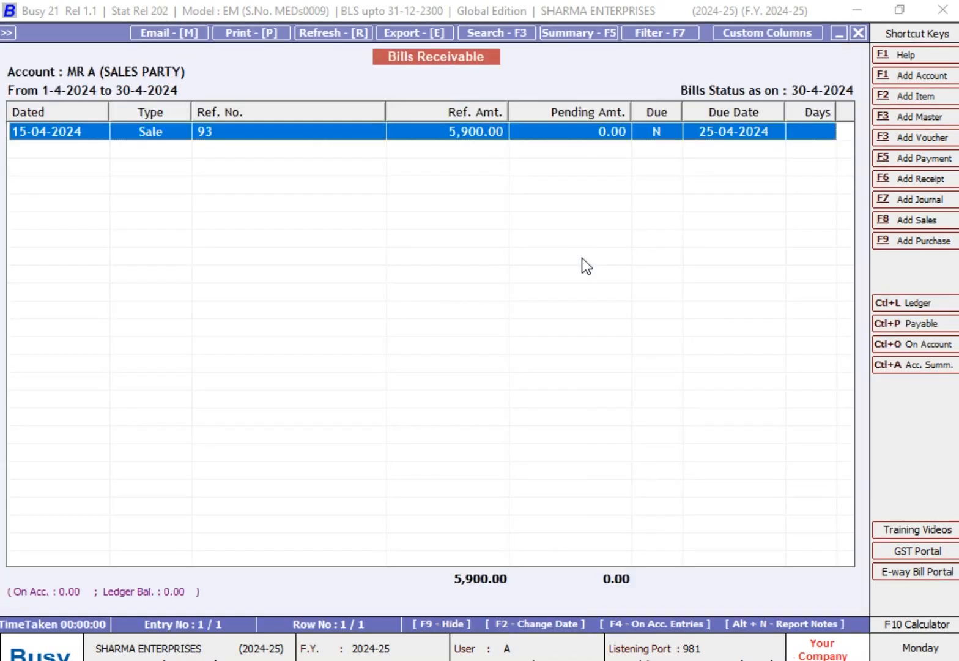
Examine the reference details of bill 93, checking its sale and receipt entries, and return to the report options.
key("Return")
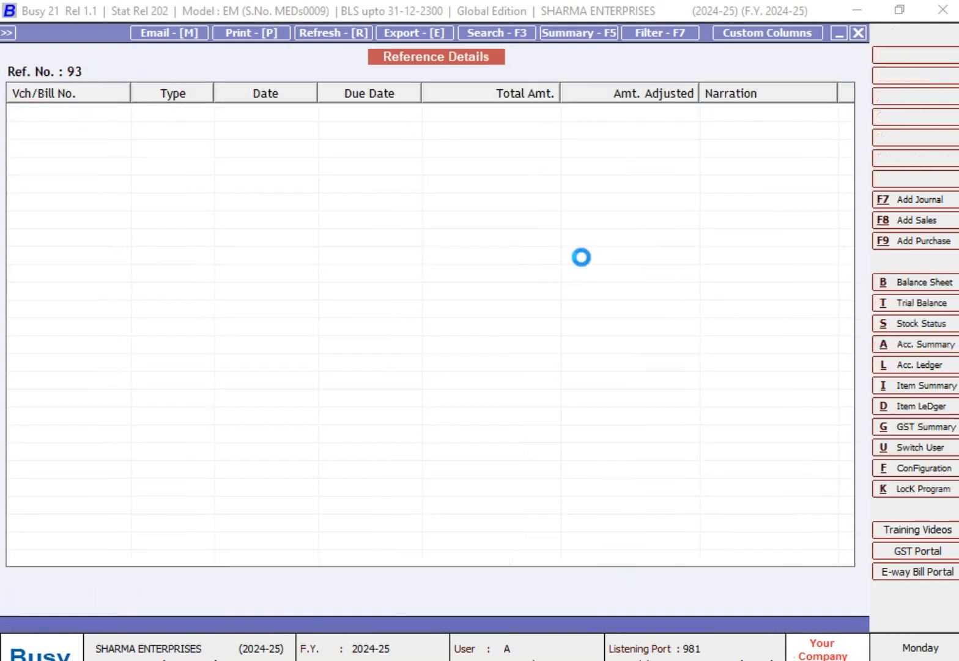
key("Escape")
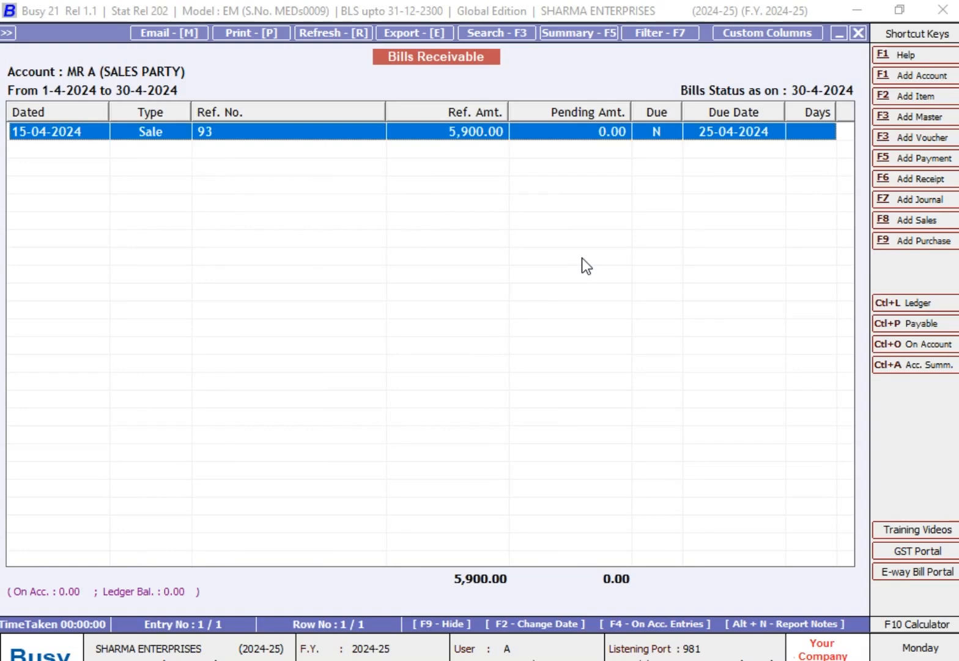
key("Return")
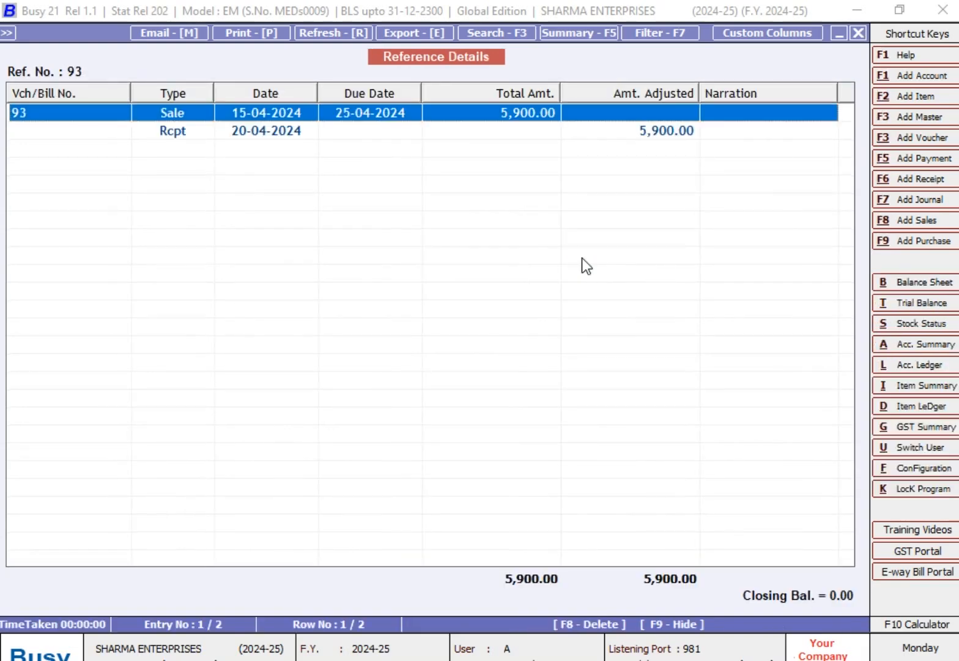
key("Down")
key("Up")
key("Down")
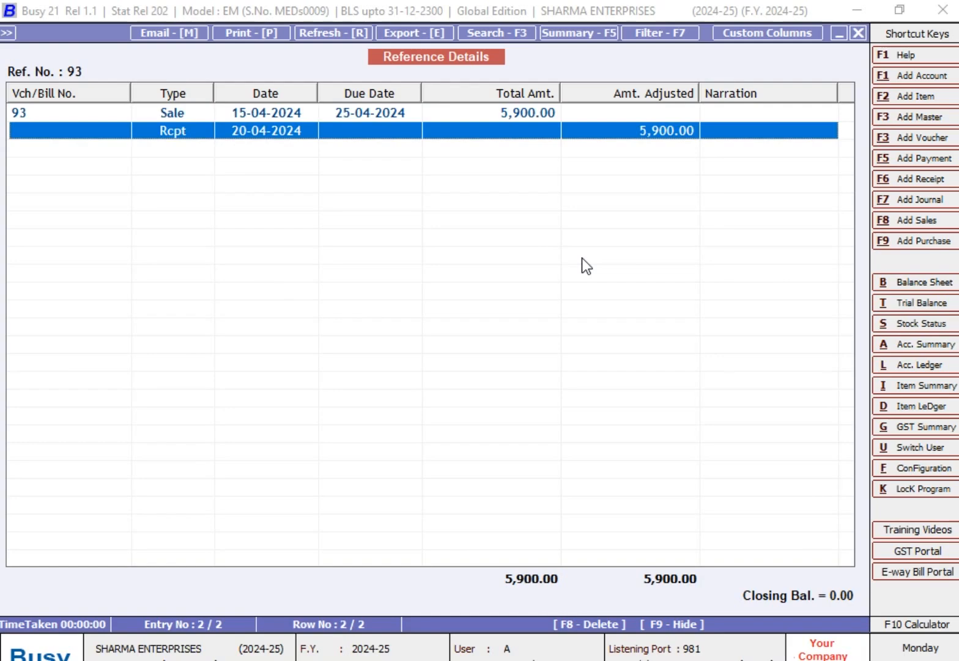
key("Escape")
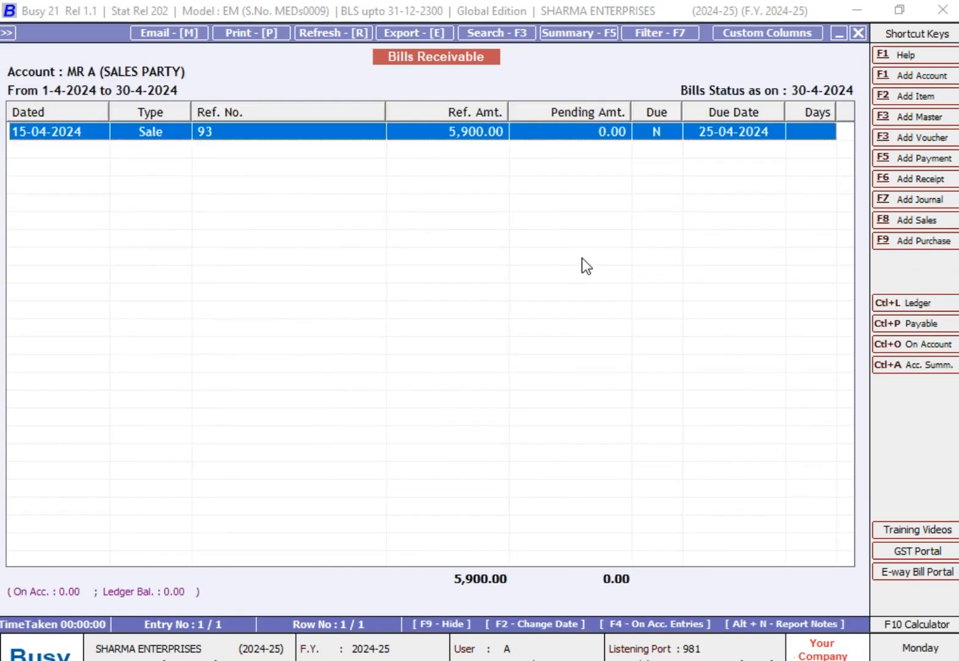
key("Escape")
View the Bills Receivable report for AJAY ND SONS with only Pending entries considered.
type("A")
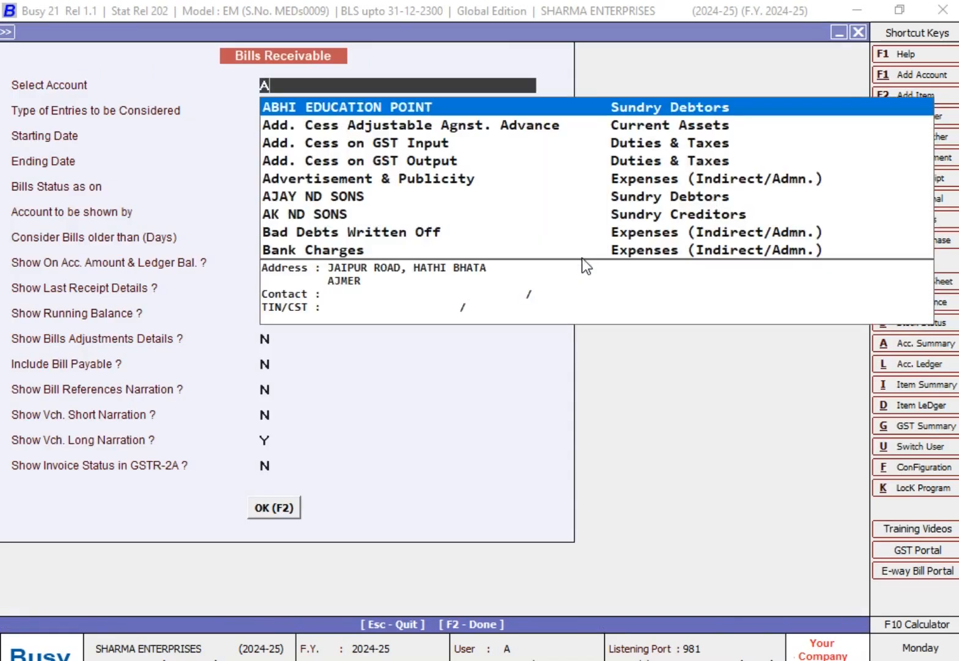
type("J")
key("Return")
key("BackSpace")
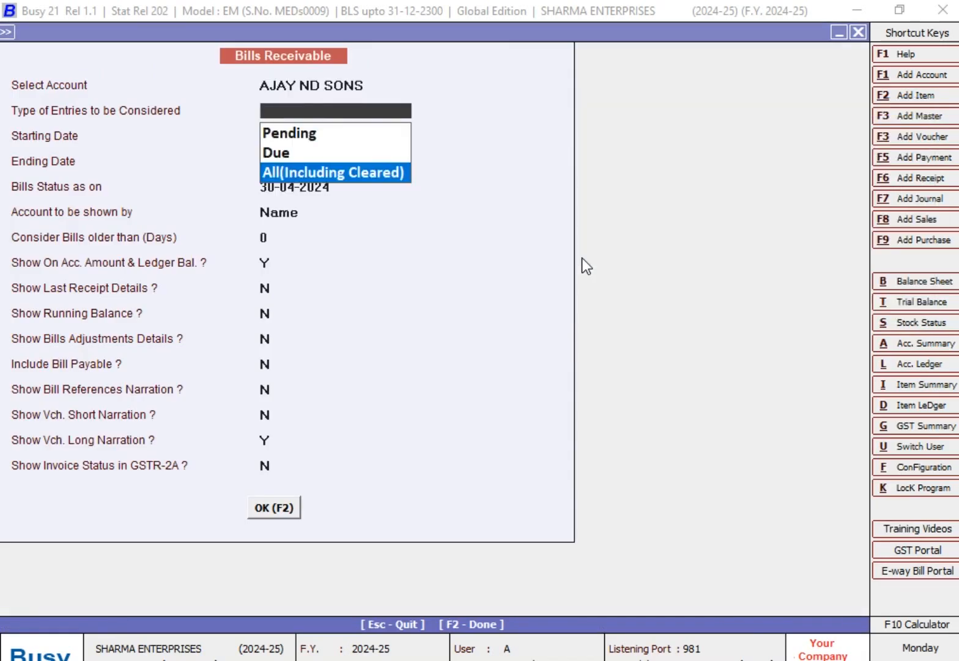
key("Up")
key("Up")
key("Return")
key("Return")
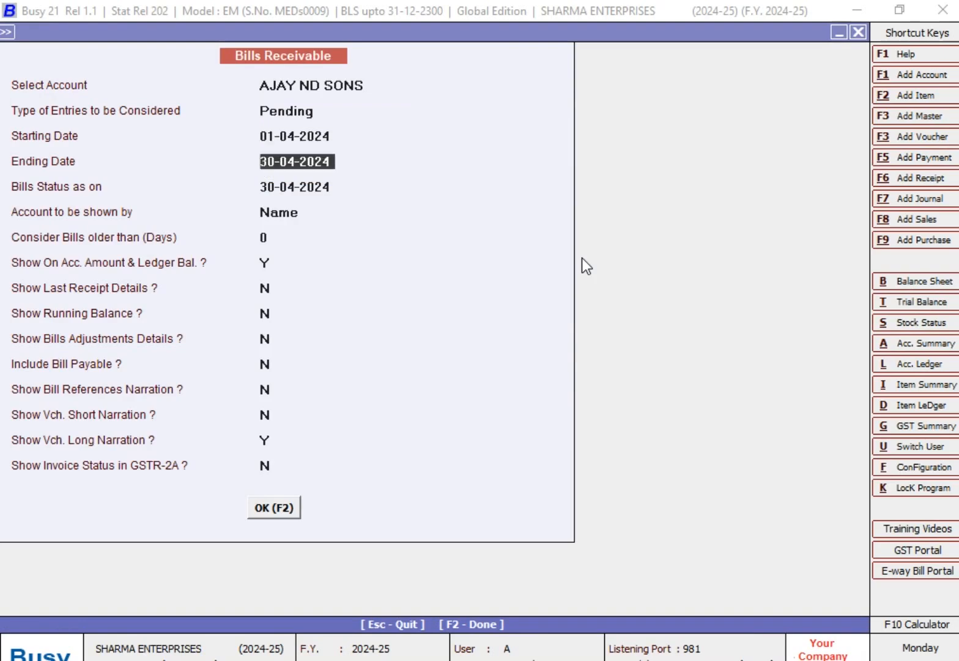
key("F2")
key("Escape")
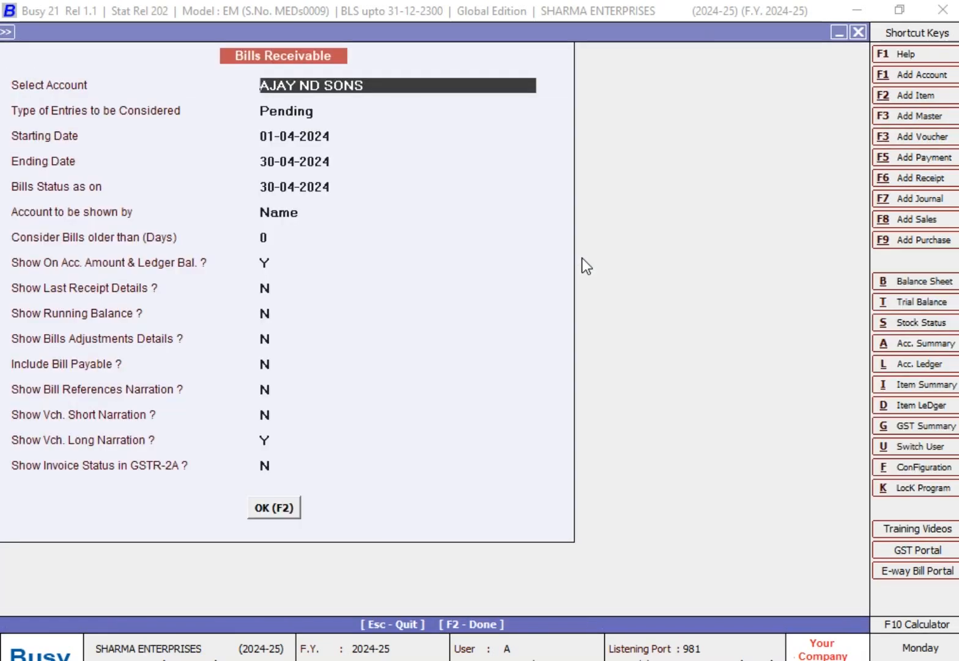
View AJAY ND SONS's Bills Receivable report with the entry type set to Due.
key("Return")
key("Down")
key("Return")
key("Return")
key("Return")
key("Return")
key("Return")
key("Return")
key("Return")
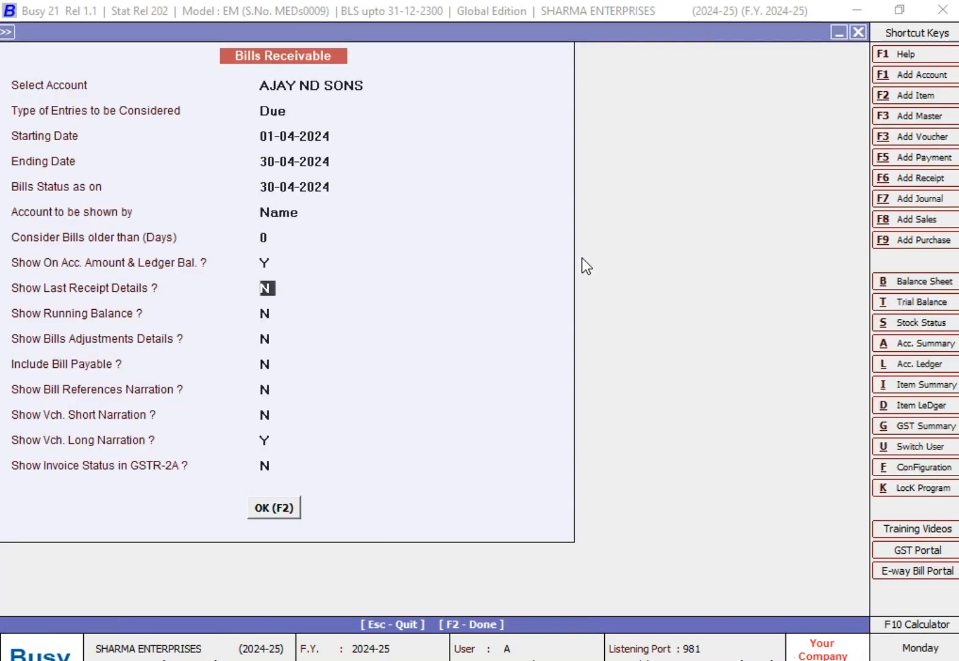
key("F2")
key("Escape")
Generate the Bills Receivable report for AJAY ND SONS with the entry type All(Including Cleared).
key("Return")
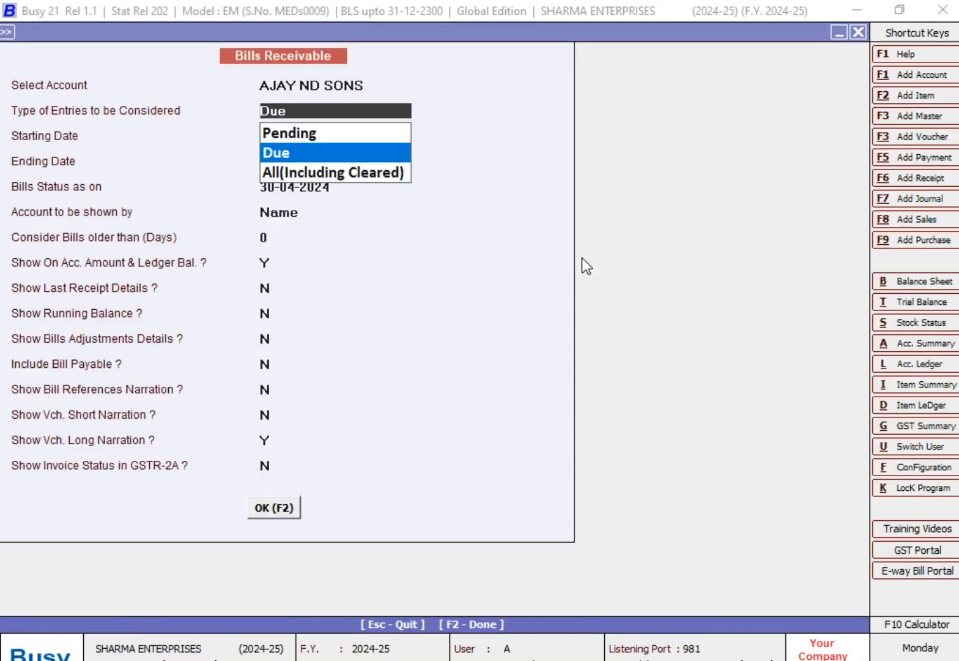
key("Down")
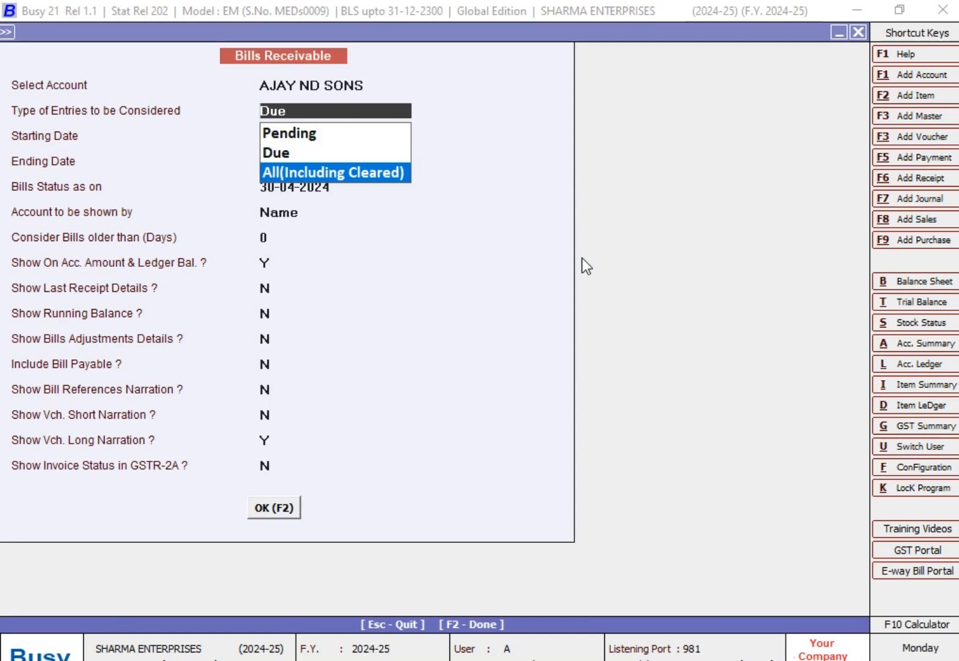
key("Return")
key("Return")
key("Return")
key("Return")
key("Return")
key("Return")
key("Return")
key("Return")
key("Return")
key("Return")
key("Return")
key("Return")
key("Return")
key("Return")
key("Return")
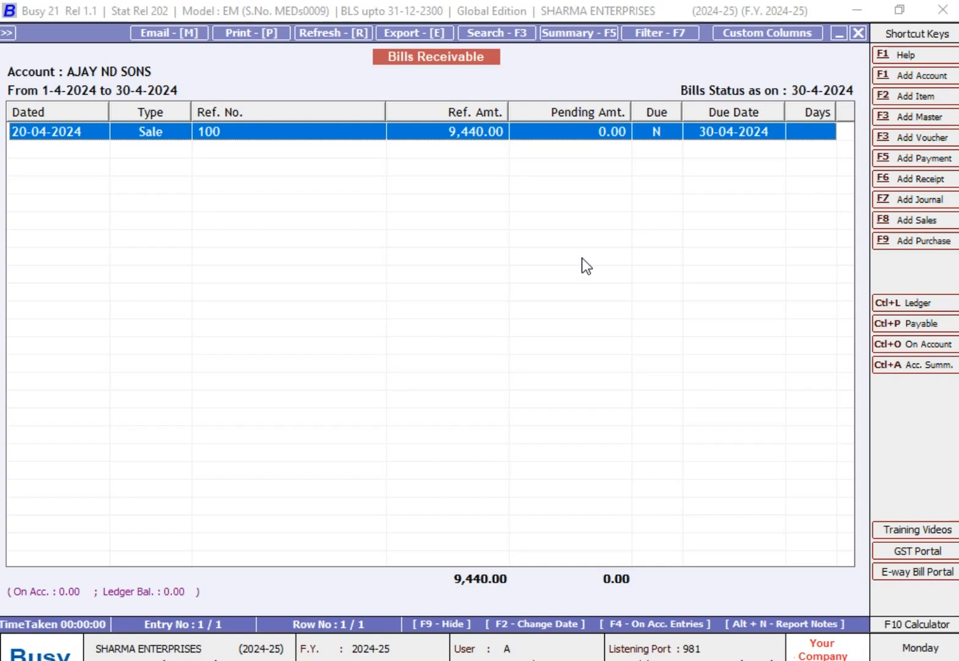
Examine the sale and receipt entries in bill 100's reference details, and close the Bills Receivable report.
key("Return")
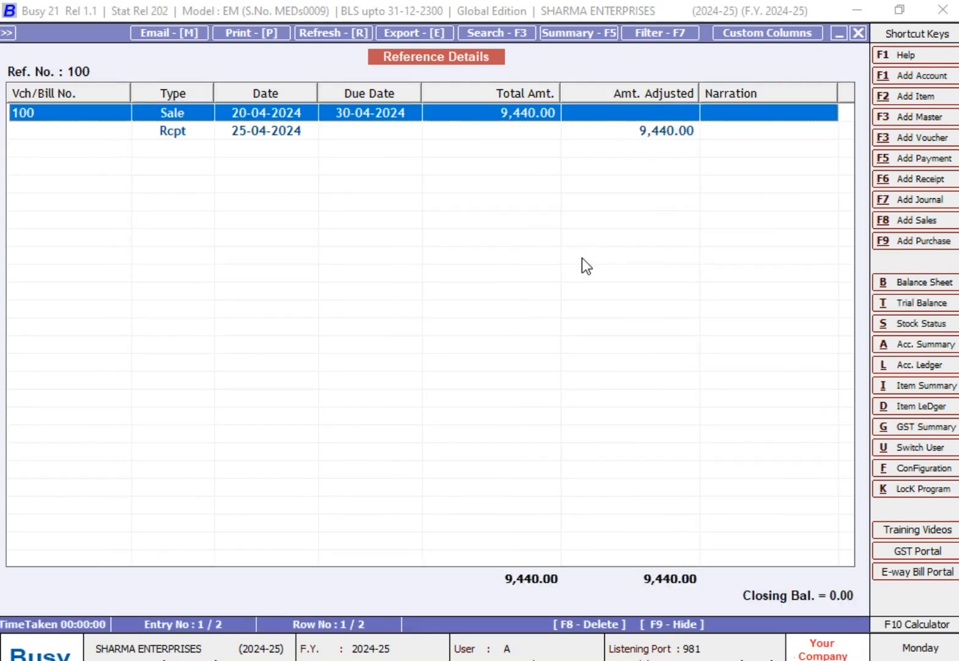
key("Down")
key("Up")
key("Down")
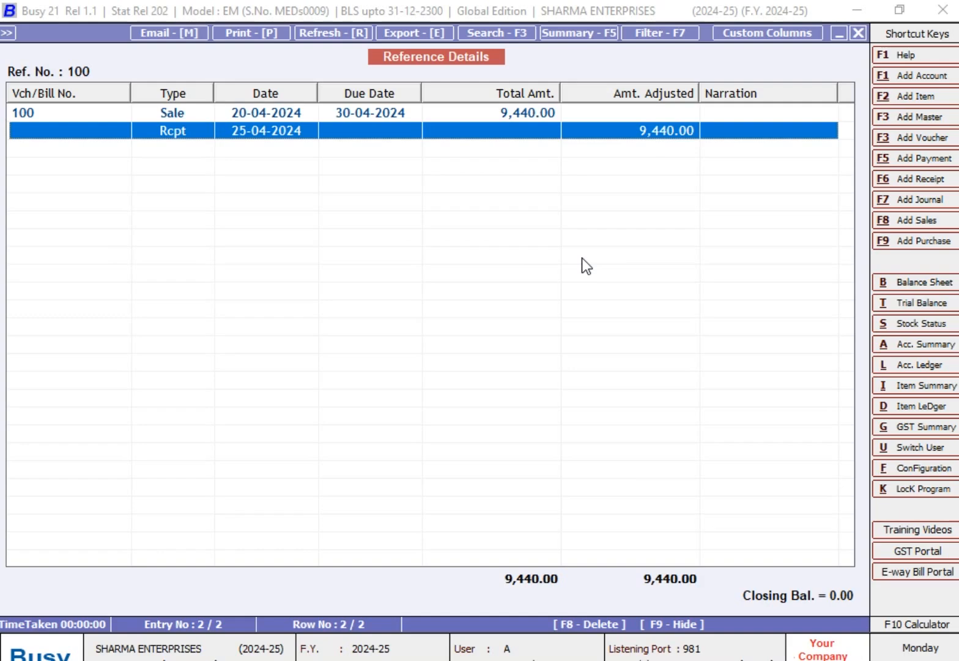
key("Escape")
key("Escape")
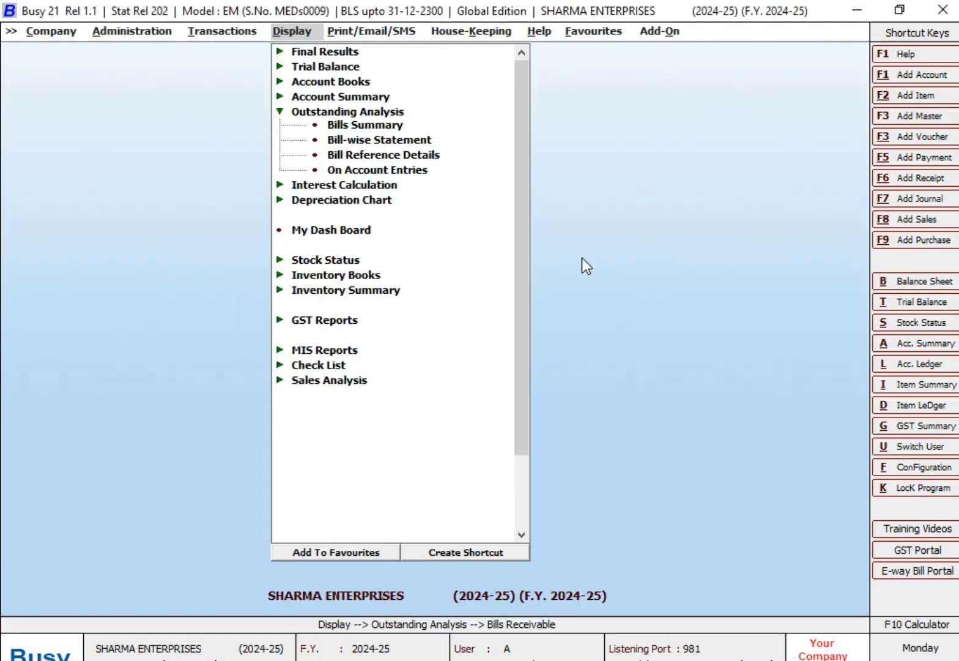
key("Escape")
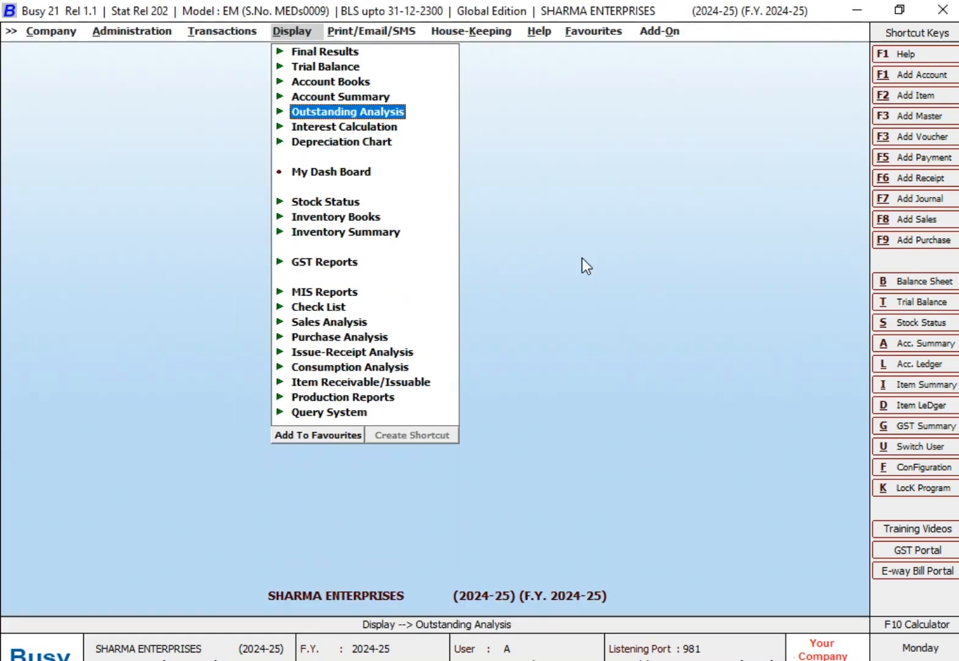